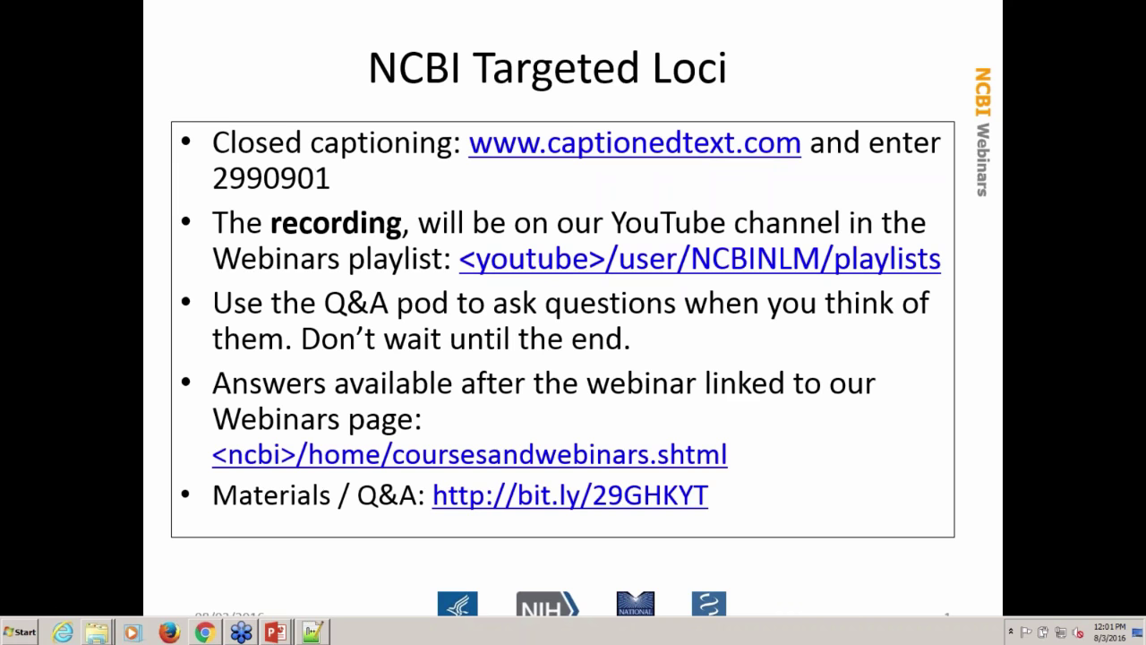
key(Right)
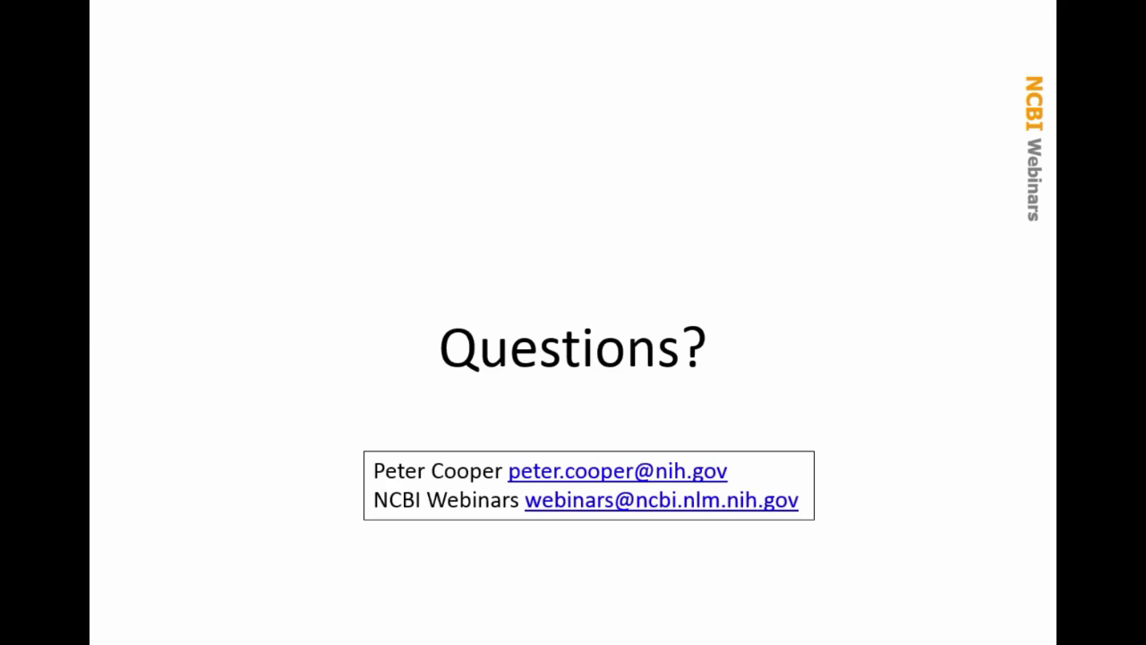
key(Left)
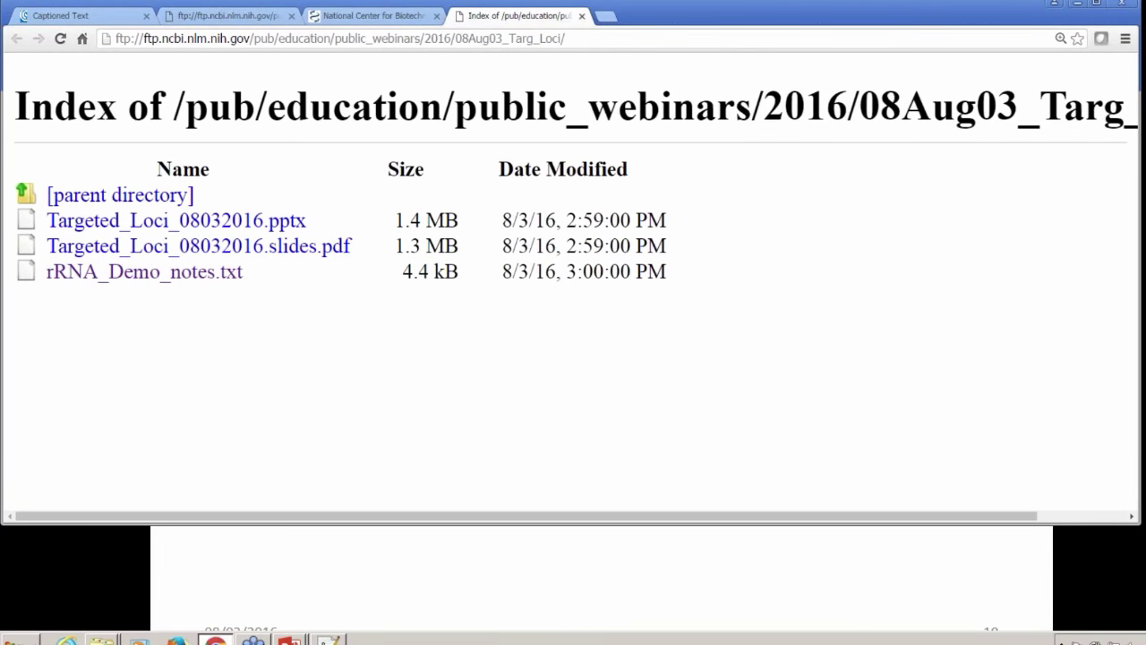
Step: Open rRNA_Demo_notes.txt from the webinar directory, and open the Nucleotide database page from the NCBI home page
click(181, 276)
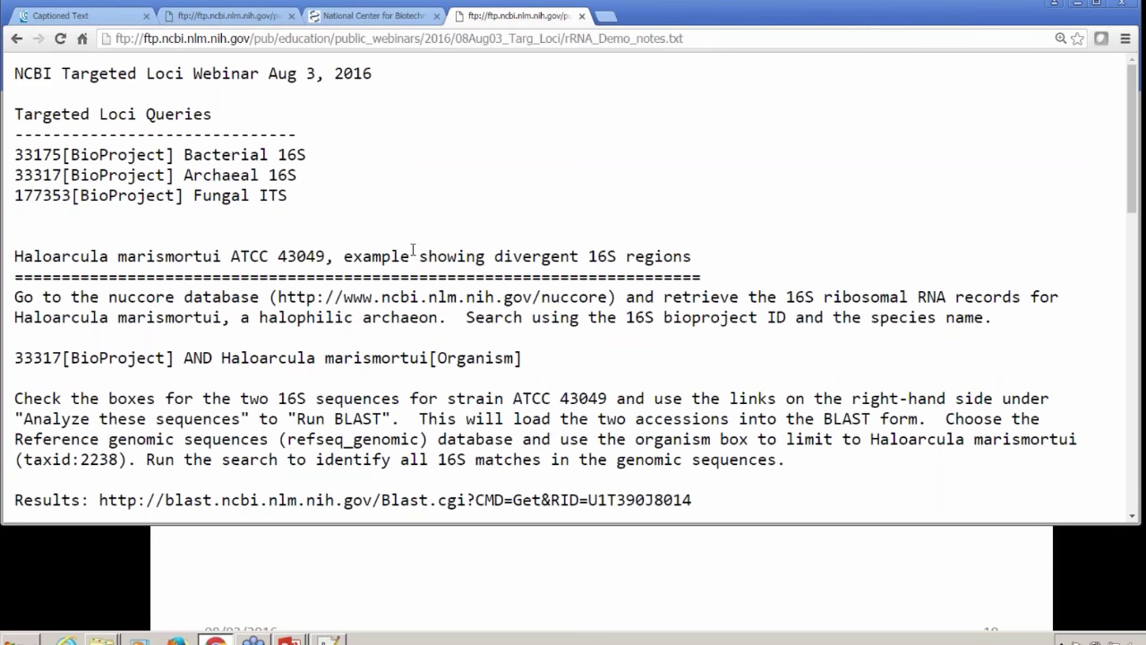
click(381, 22)
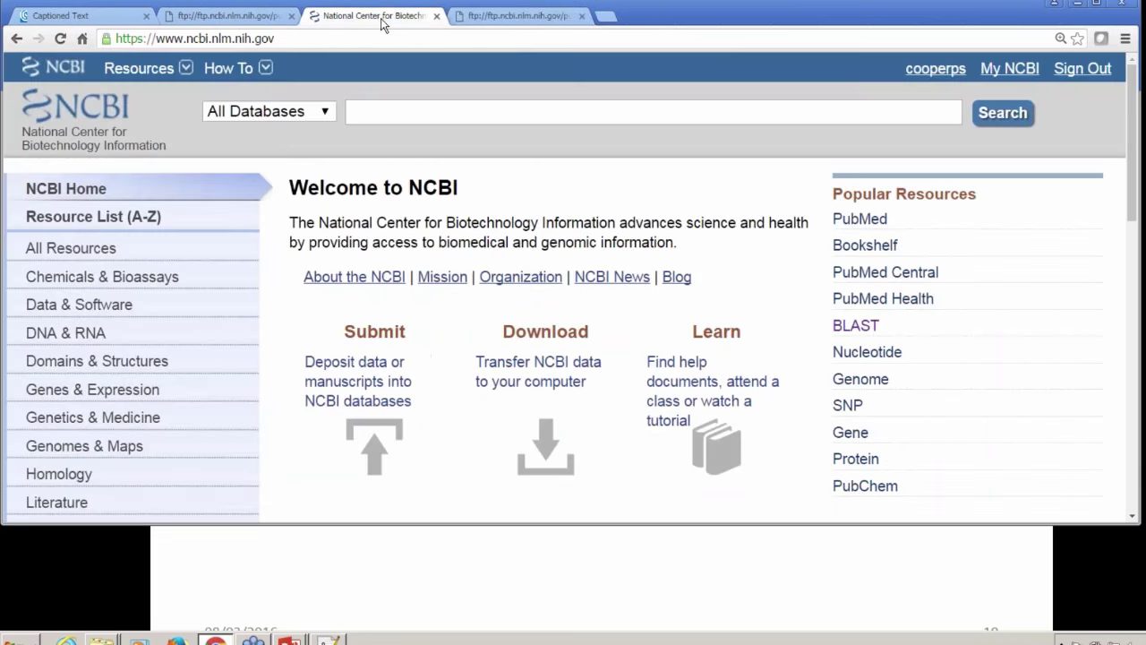
click(327, 111)
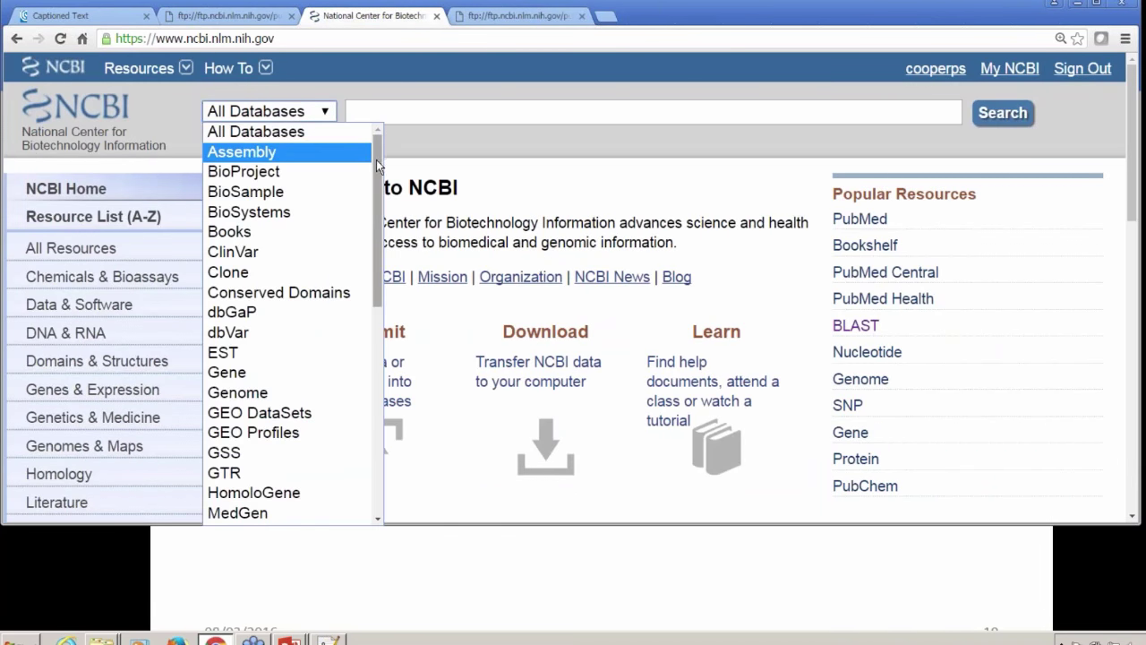
drag(376, 160, 363, 255)
click(244, 354)
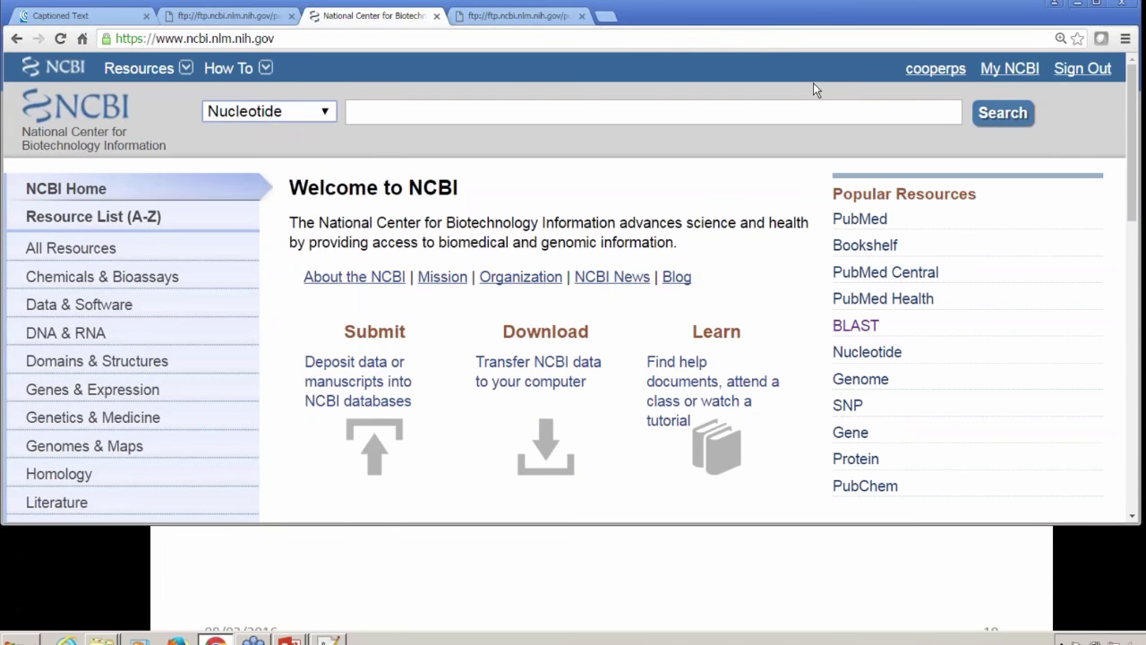
click(1002, 113)
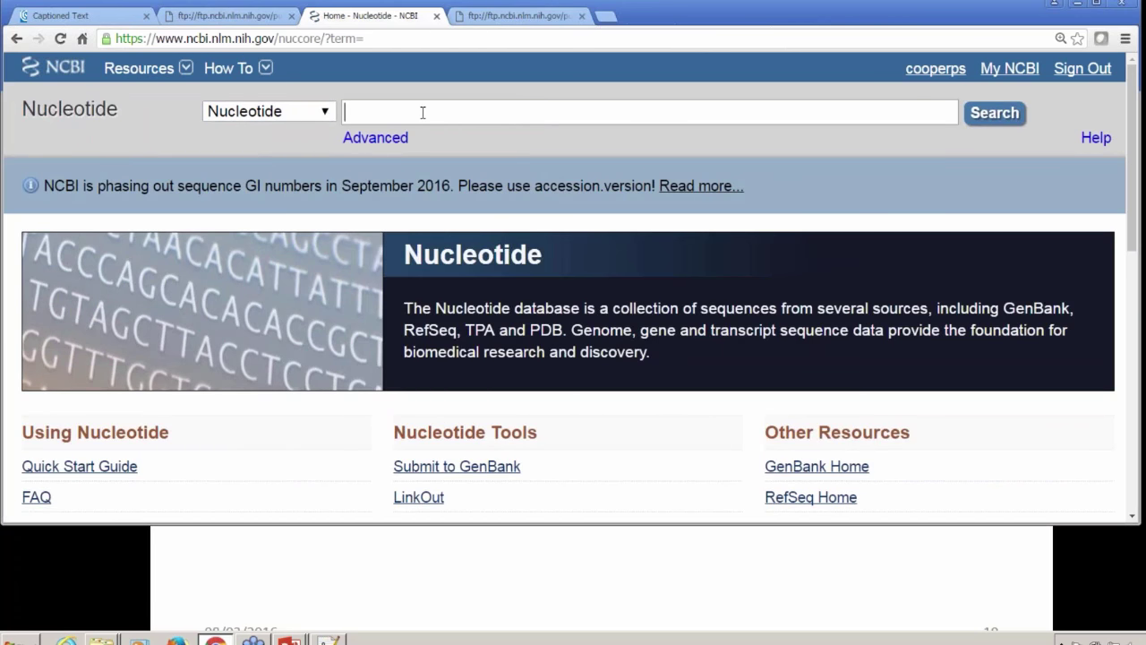
Step: Search Nucleotide with the query 33317[BioProject] AND Haloarcula marismortui[Organism] copied from the demo notes
click(511, 18)
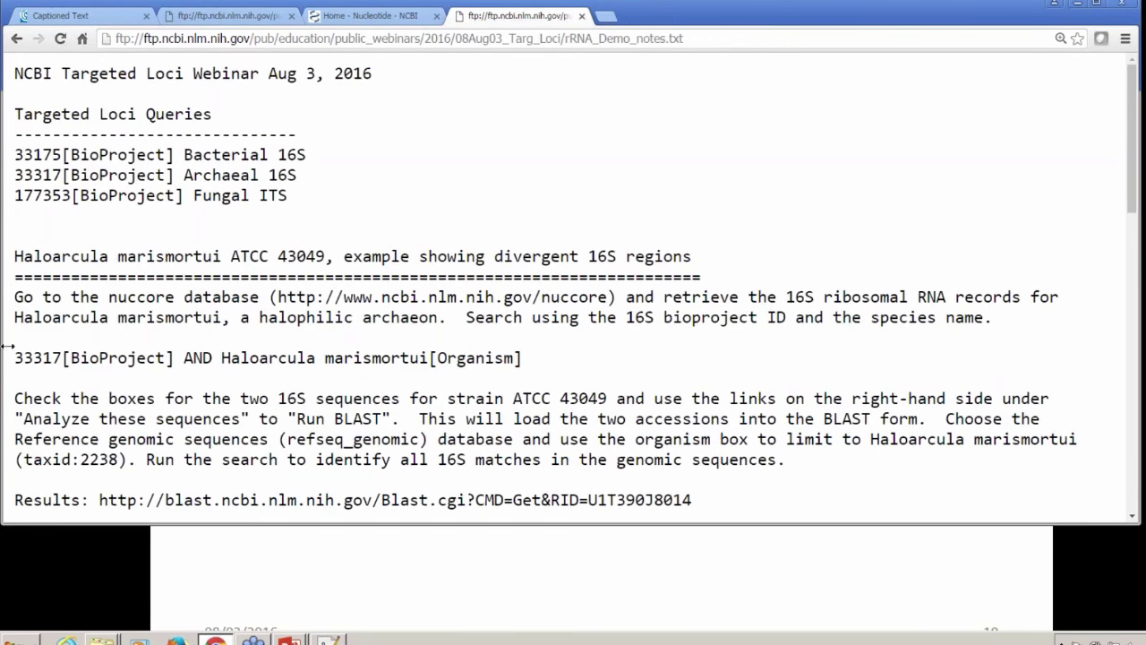
drag(14, 360, 528, 367)
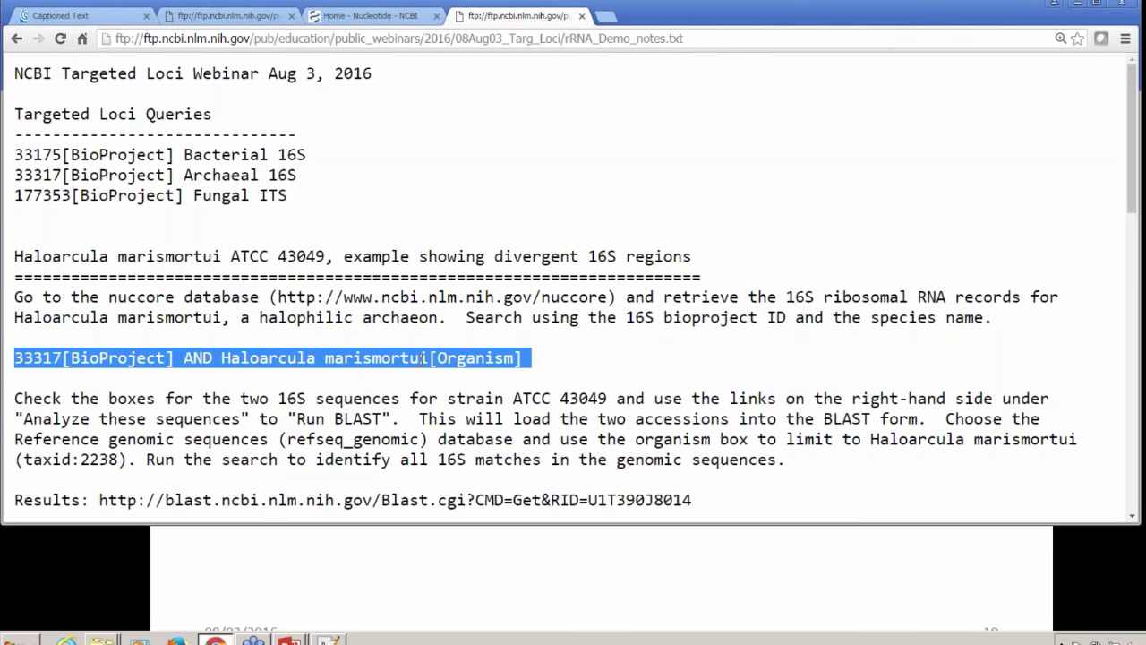
right_click(422, 360)
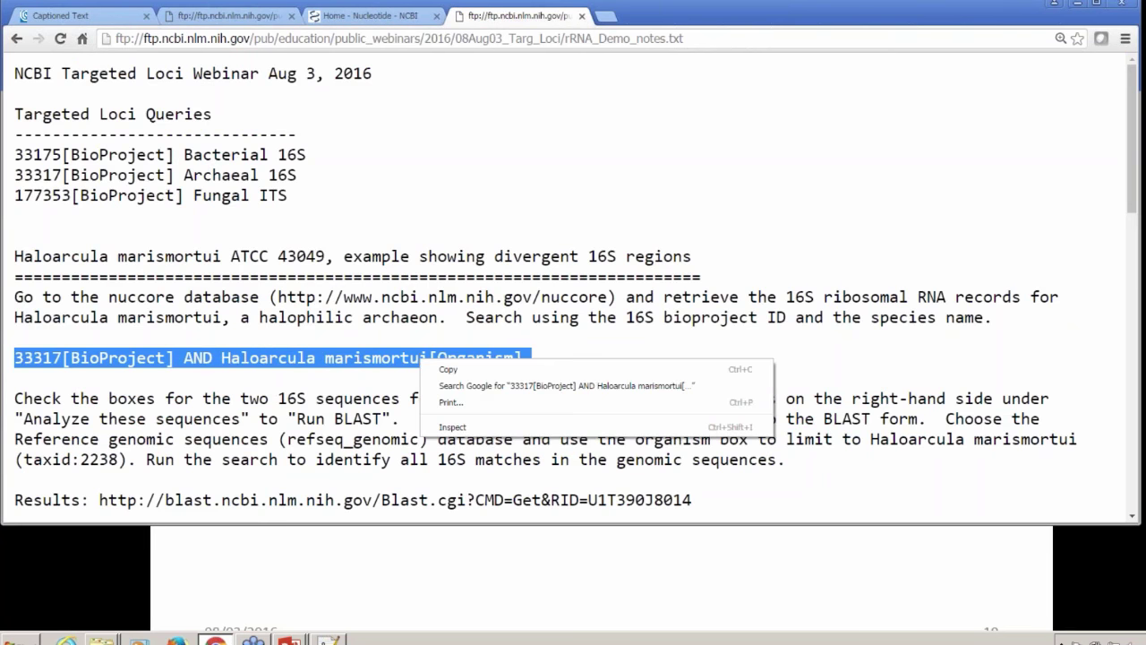
click(461, 369)
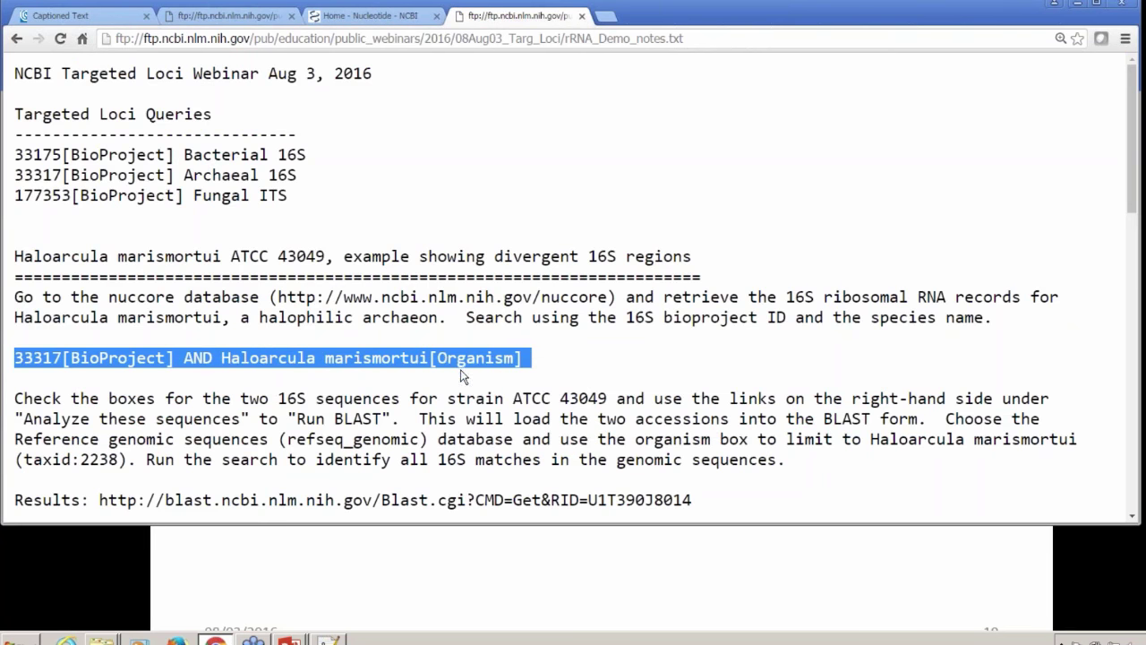
click(374, 24)
right_click(432, 113)
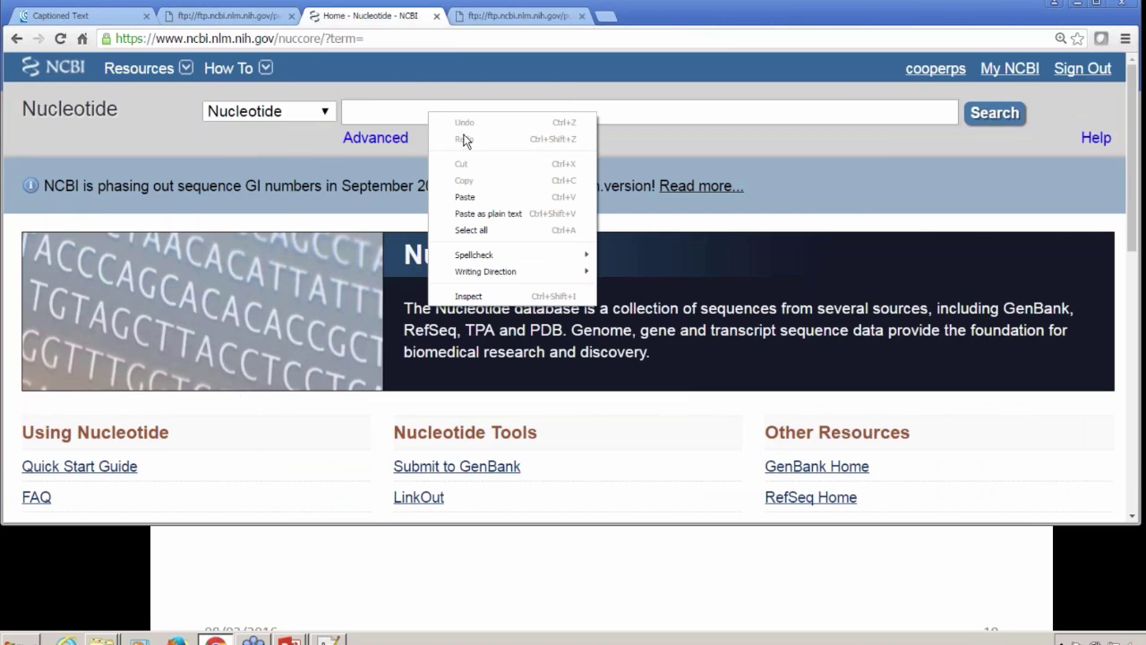
click(468, 195)
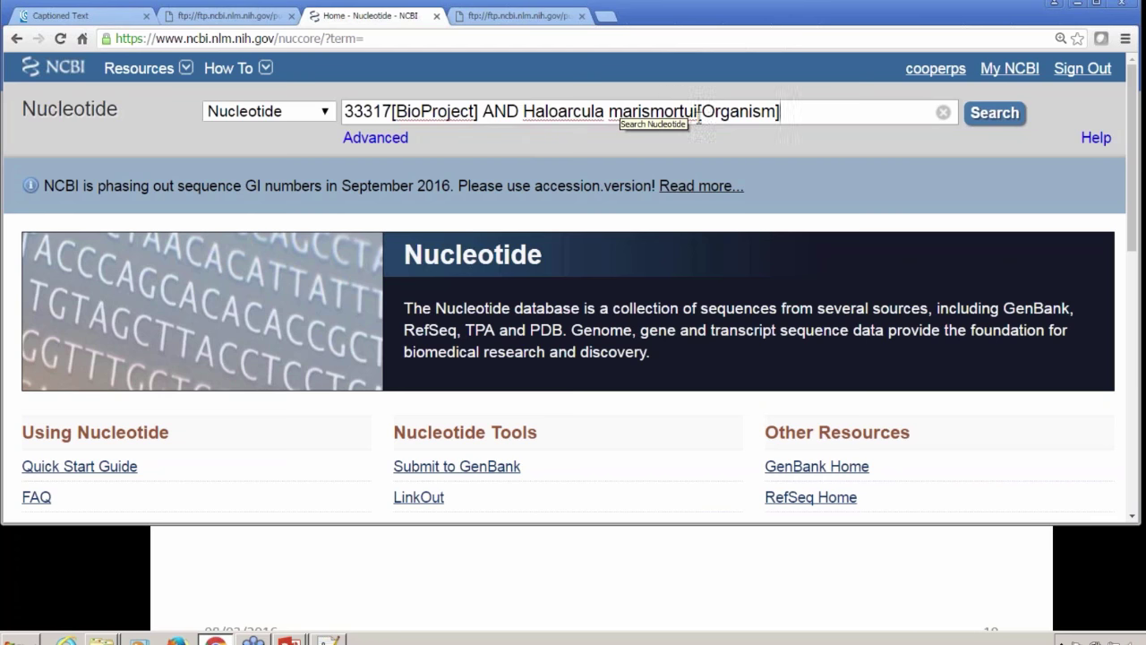
key(Return)
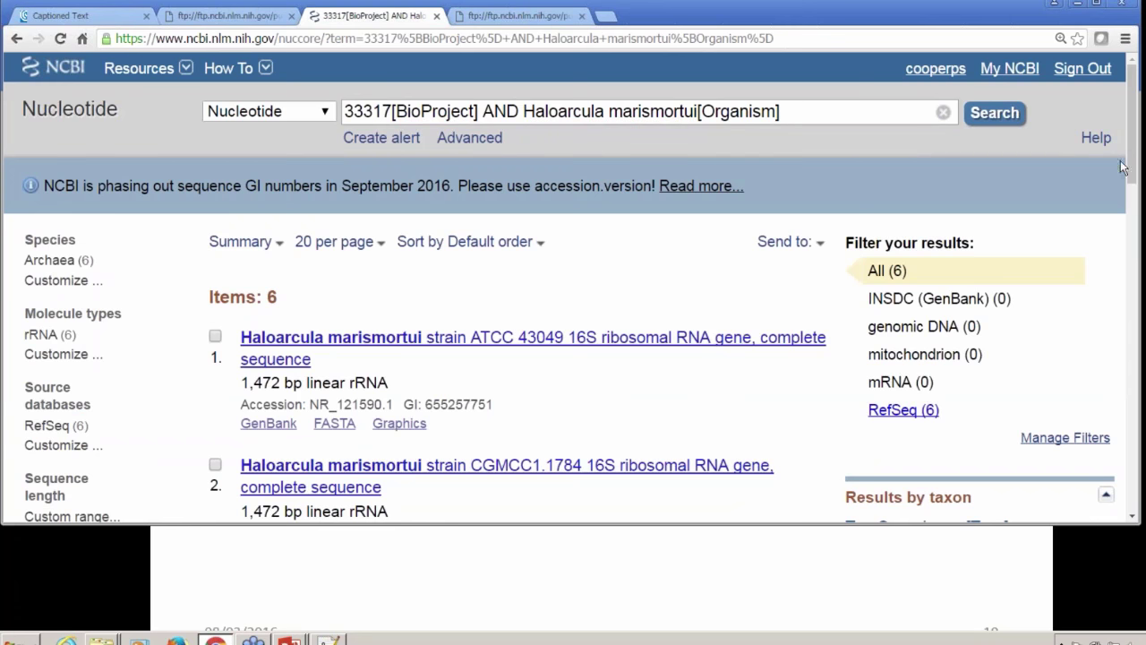
Step: Select the two strain ATCC 43049 16S records, NR_074201.1 and NR_121590.1, and send them to BLAST
drag(1133, 172, 1118, 330)
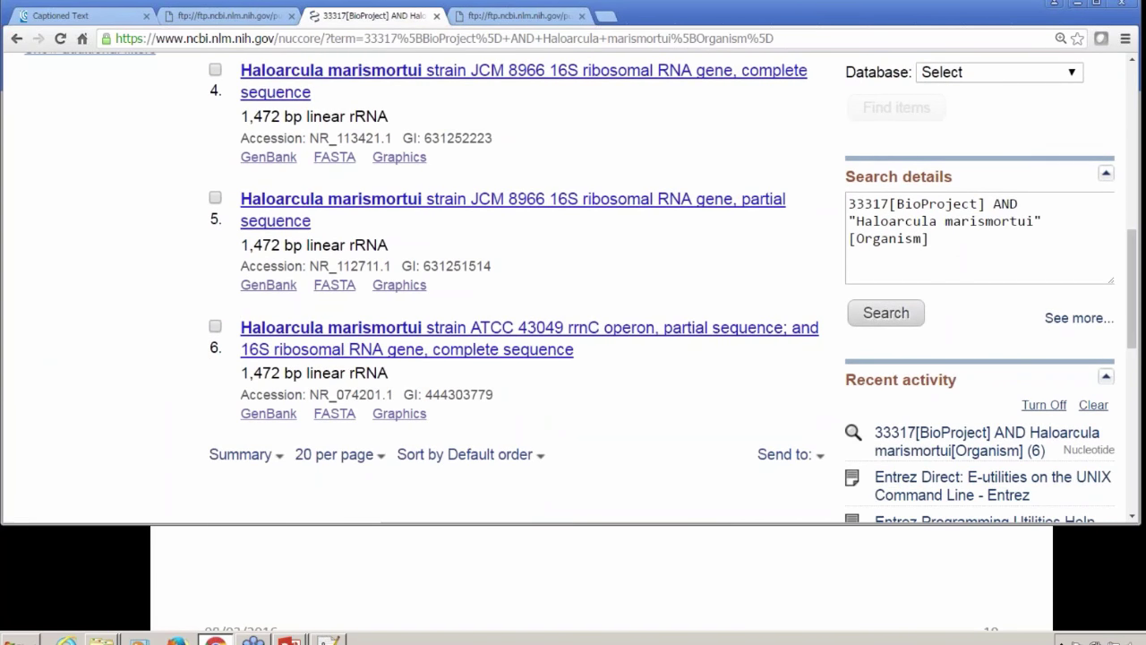
click(215, 326)
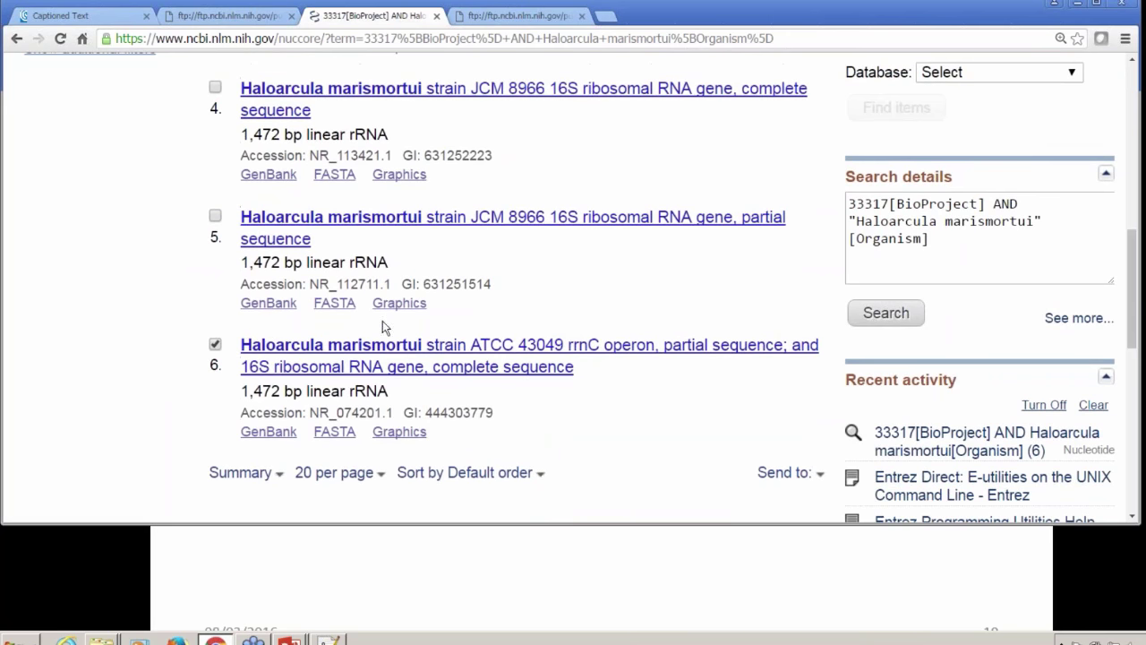
drag(1135, 304, 1131, 170)
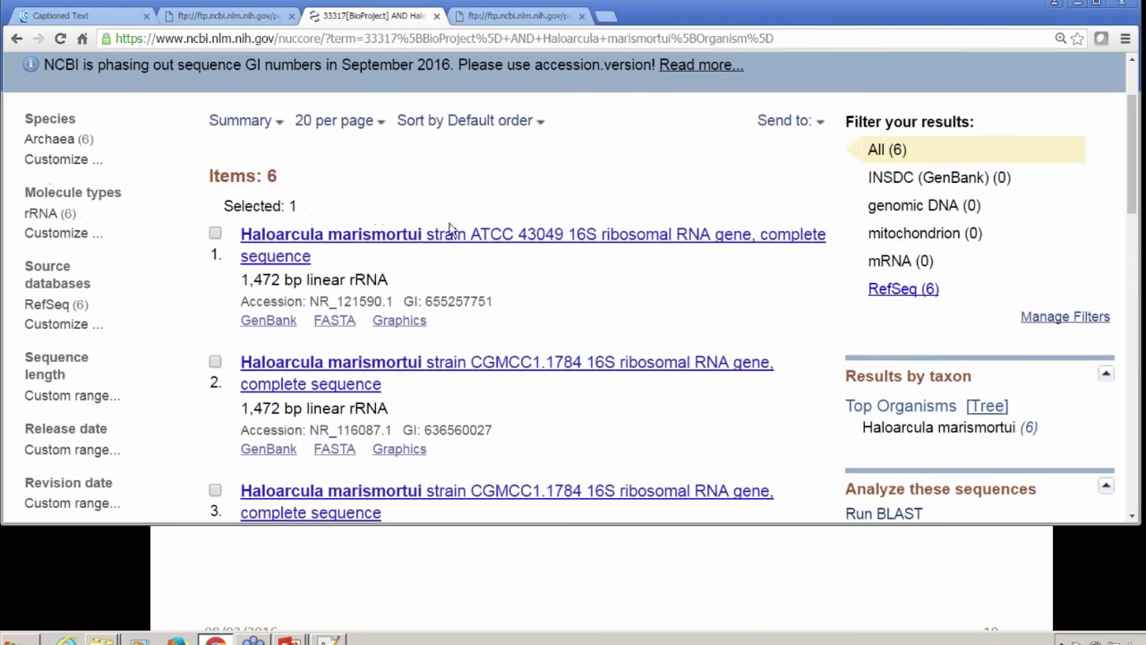
click(215, 234)
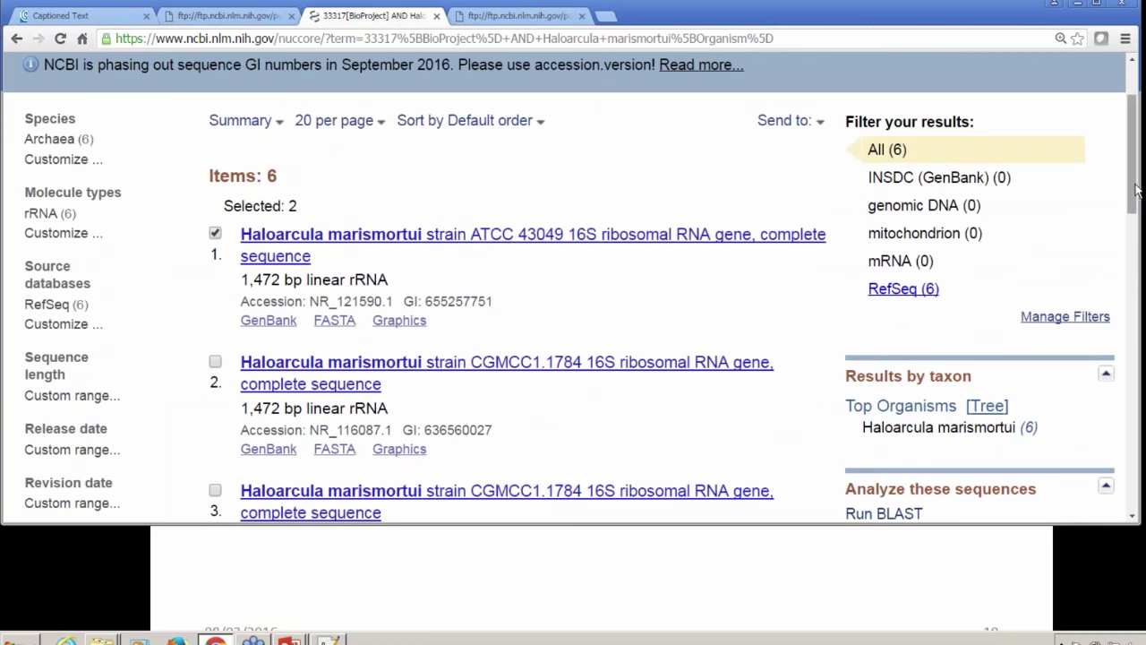
drag(1135, 189, 1133, 246)
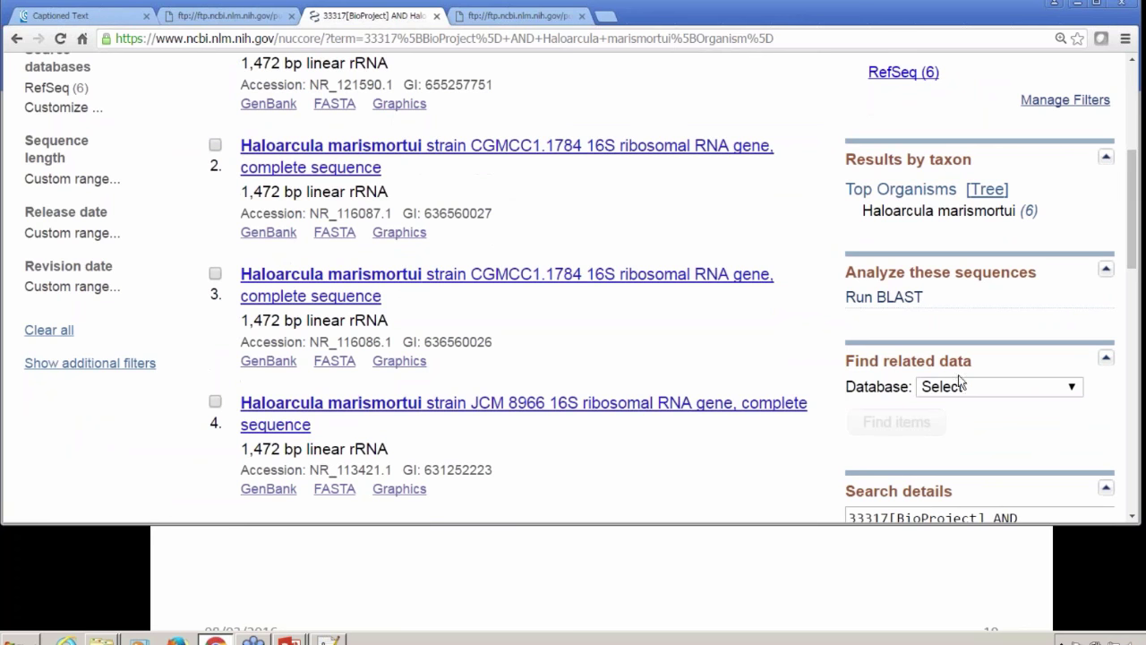
click(903, 300)
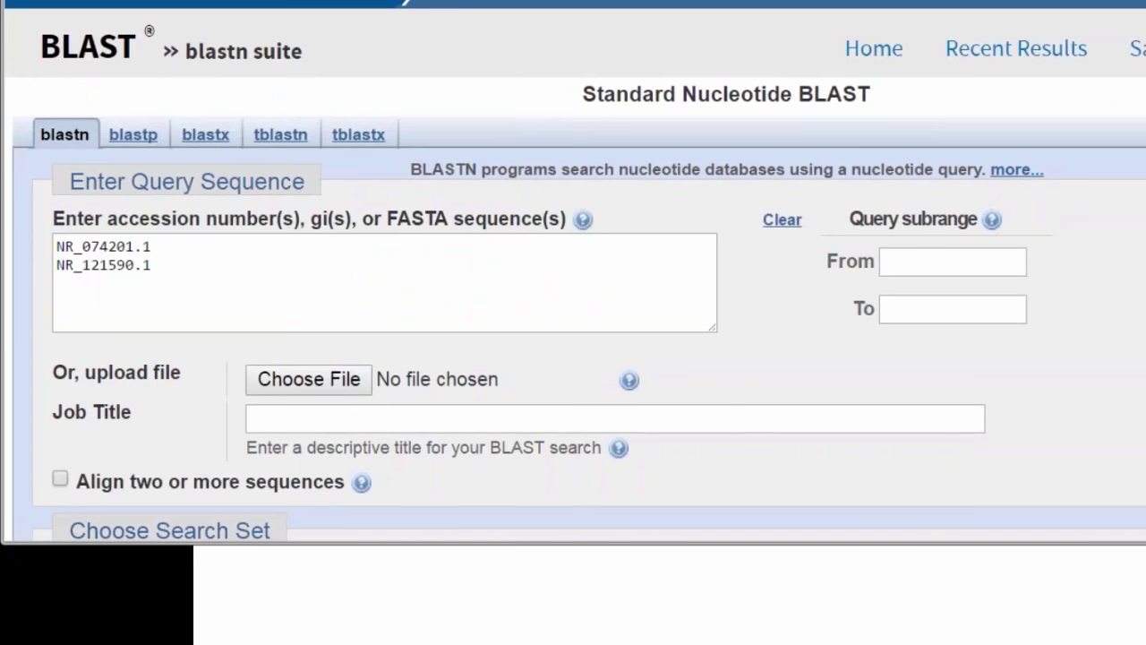
Step: Set the BLAST search database to Reference genomic sequences (refseq_genomic)
scroll(573, 269, down, 1)
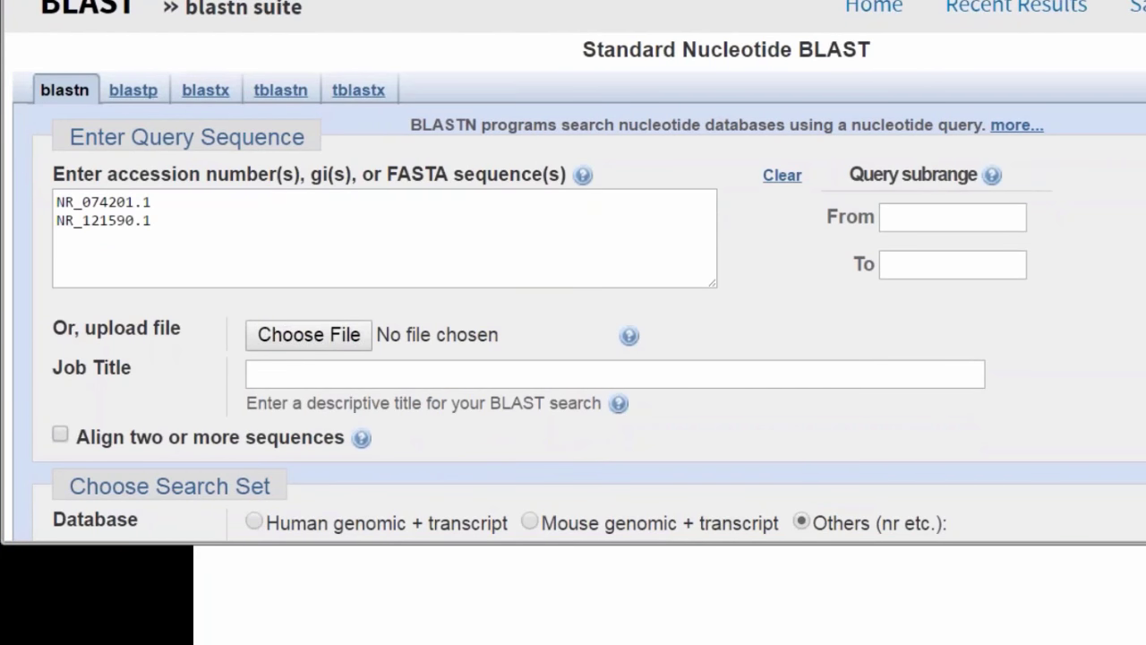
scroll(573, 269, down, 4)
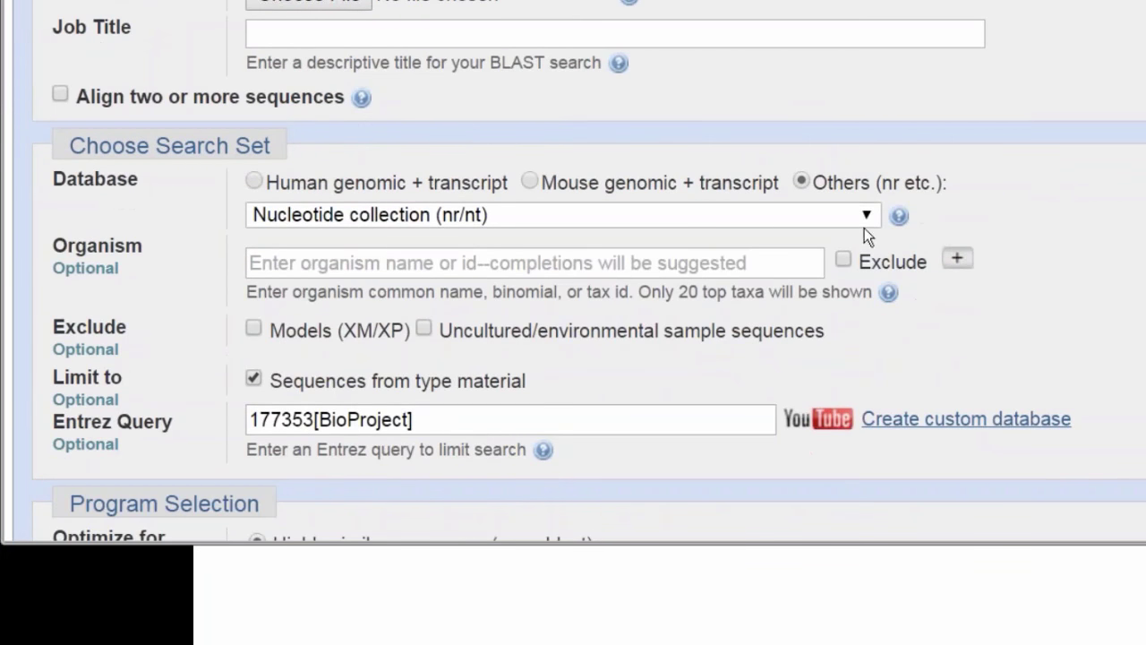
click(868, 219)
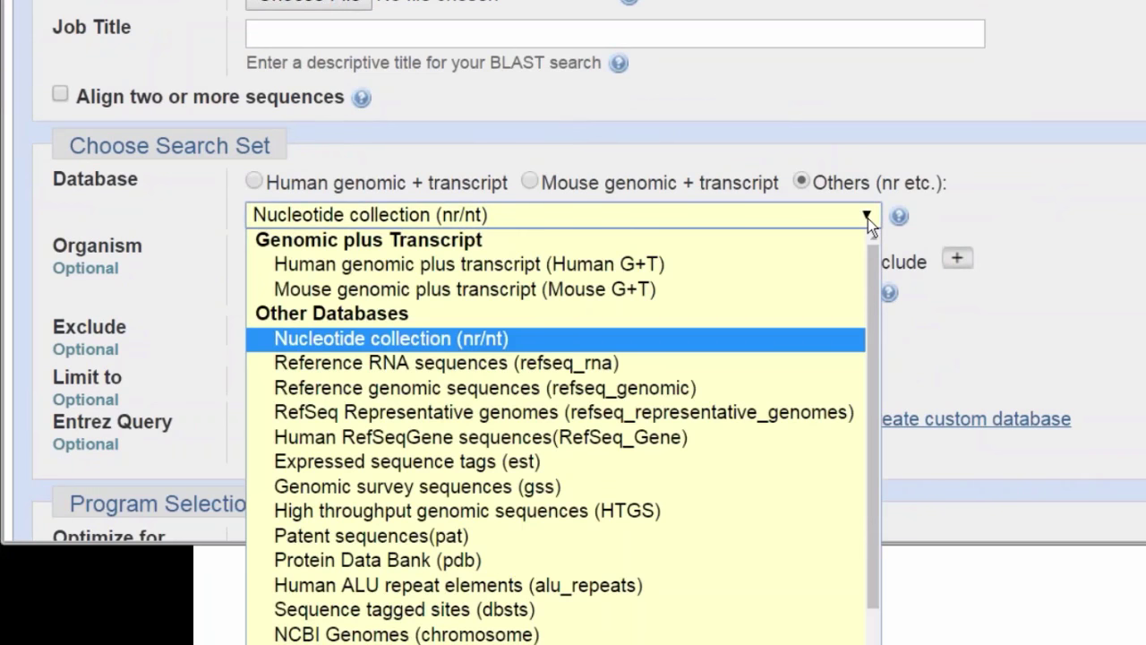
click(748, 384)
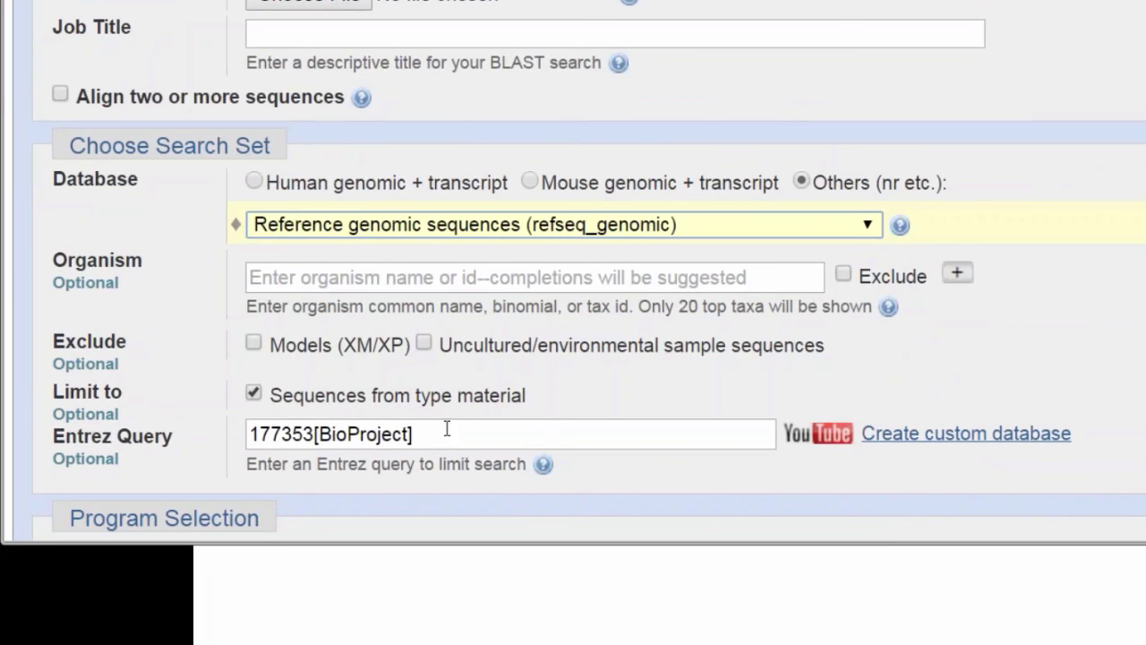
Step: Clear the Entrez query and remove the limit to sequences from type material
drag(447, 431, 248, 426)
key(BackSpace)
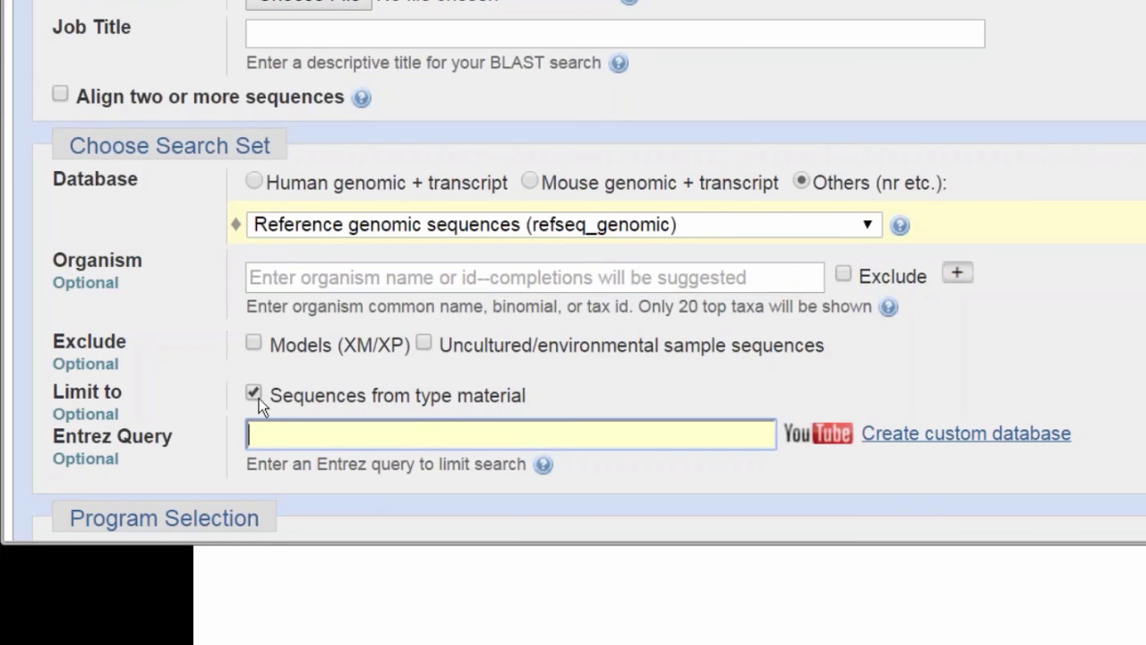
key(shift+Tab)
key(space)
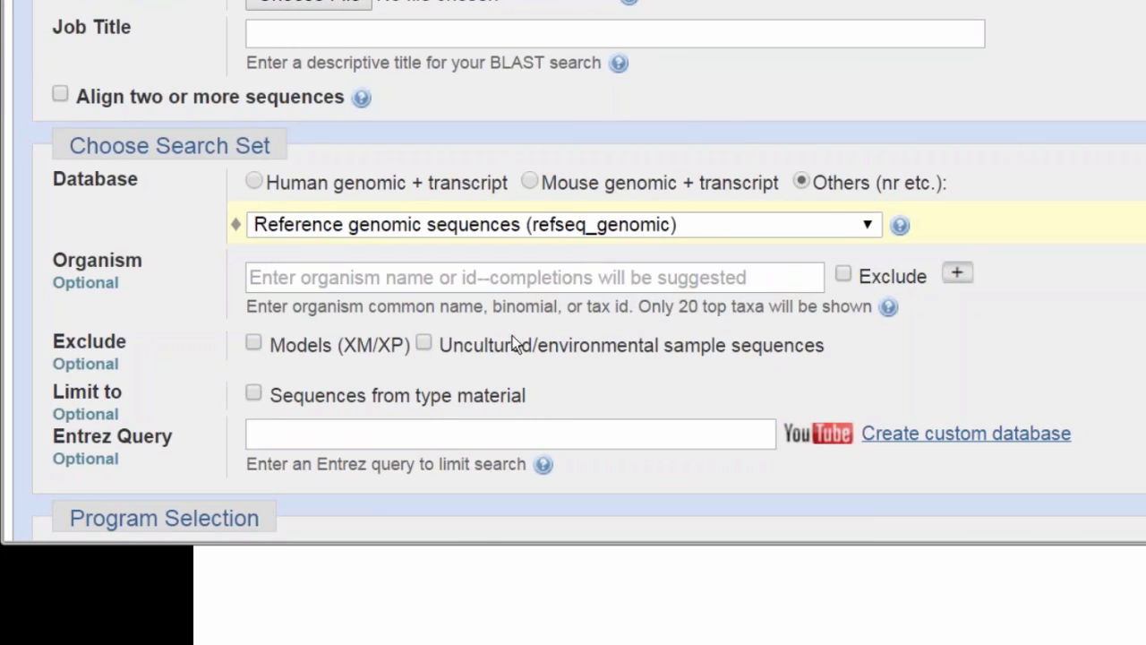
Step: Limit the organism to Haloarcula marismortui ATCC 43049 (taxid:272569) and run the BLAST search
click(466, 273)
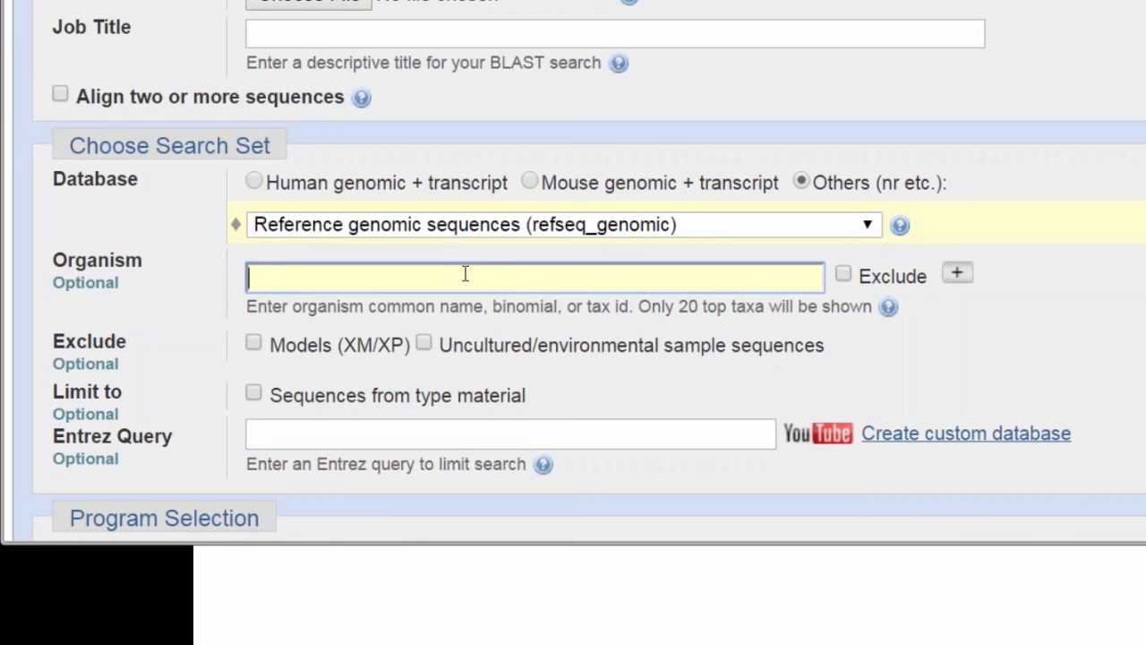
text(Halo)
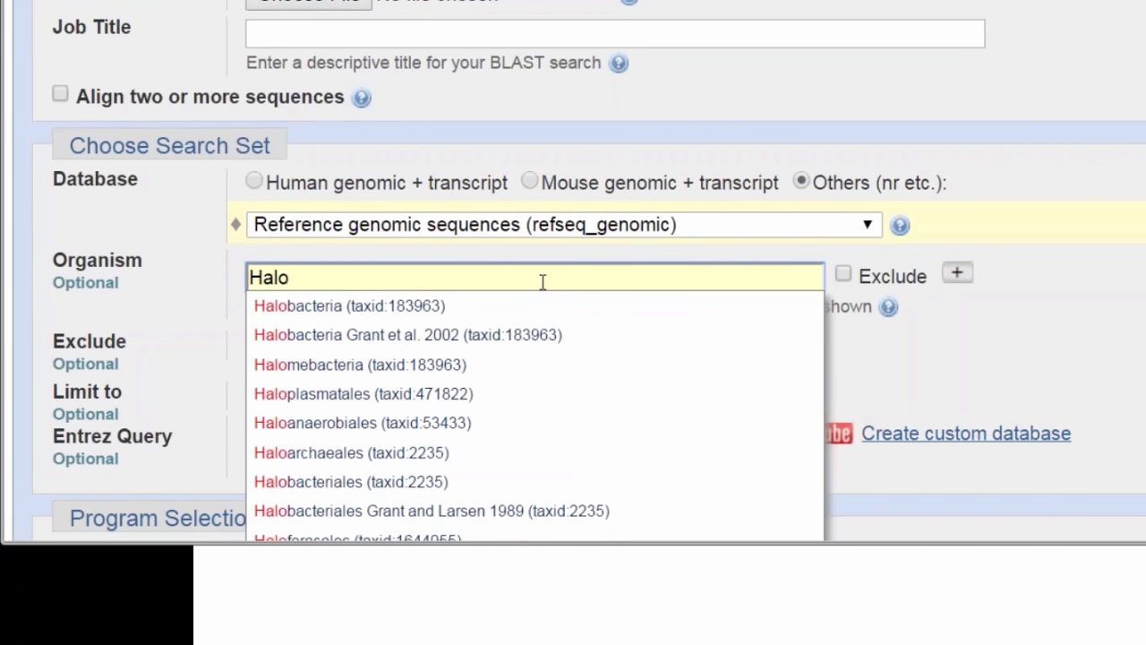
text(arcula ma)
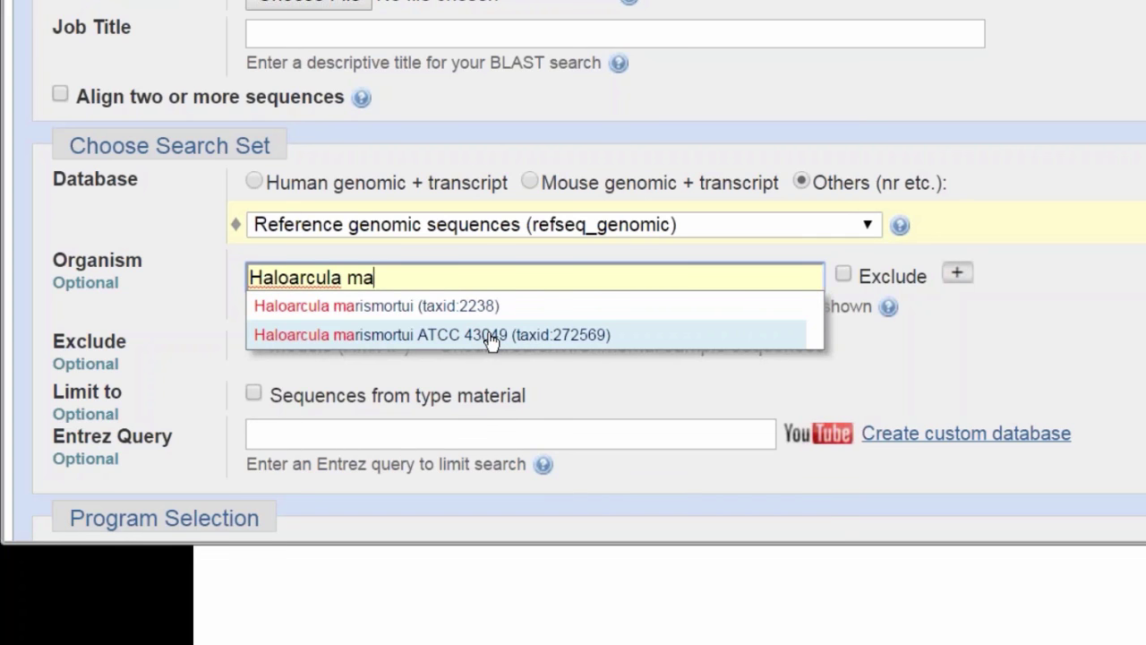
click(492, 338)
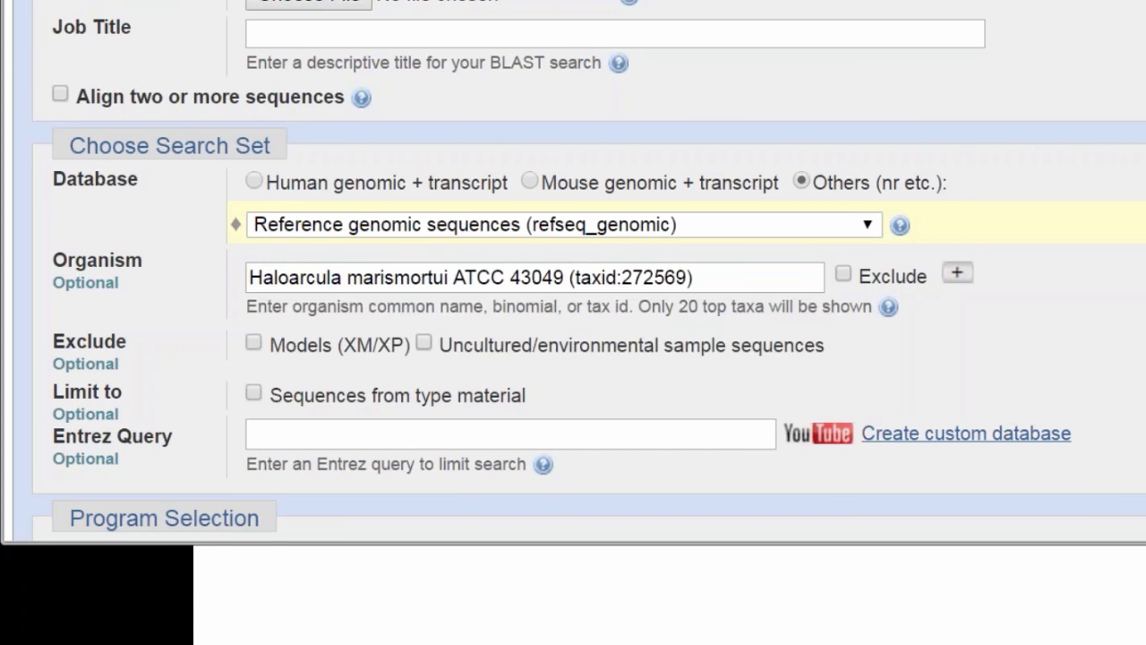
scroll(493, 341, down, 2)
scroll(587, 270, down, 4)
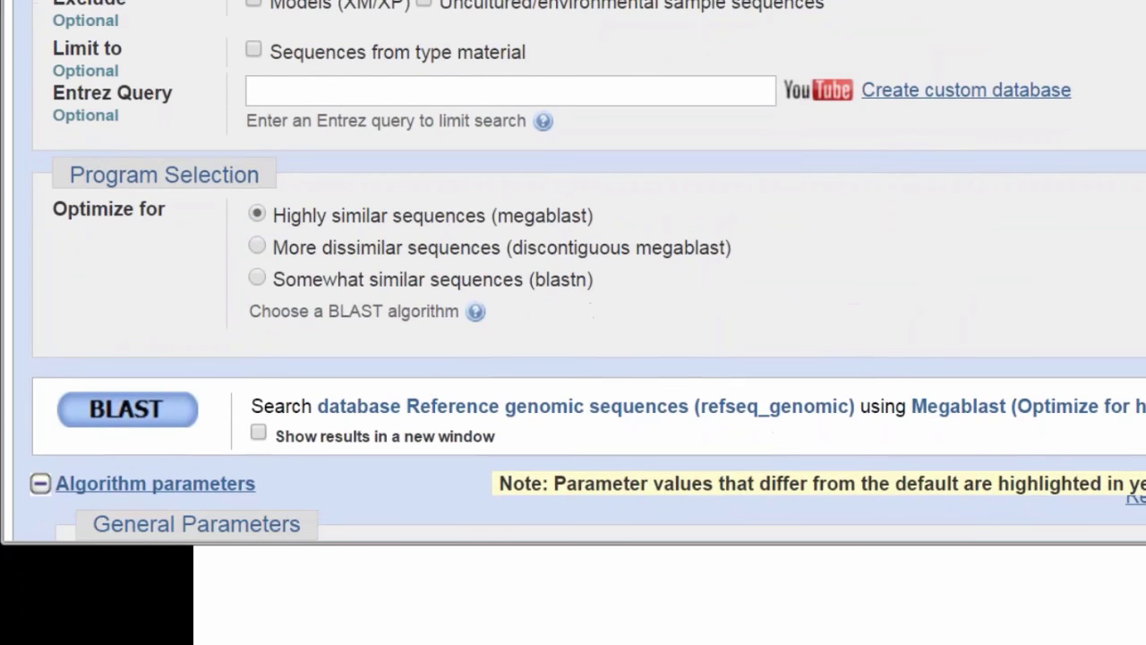
click(124, 409)
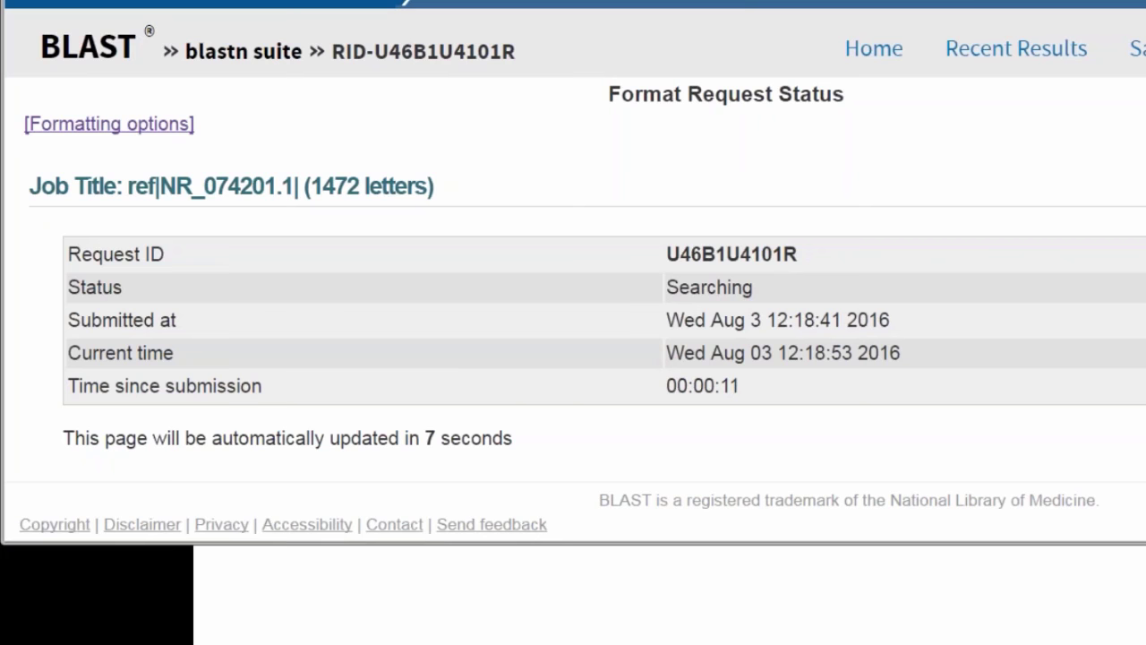
Step: Copy the saved results URL for the uncultured fungal clone DQ421263 from the demo notes and return to the BLAST search
key(alt+Tab)
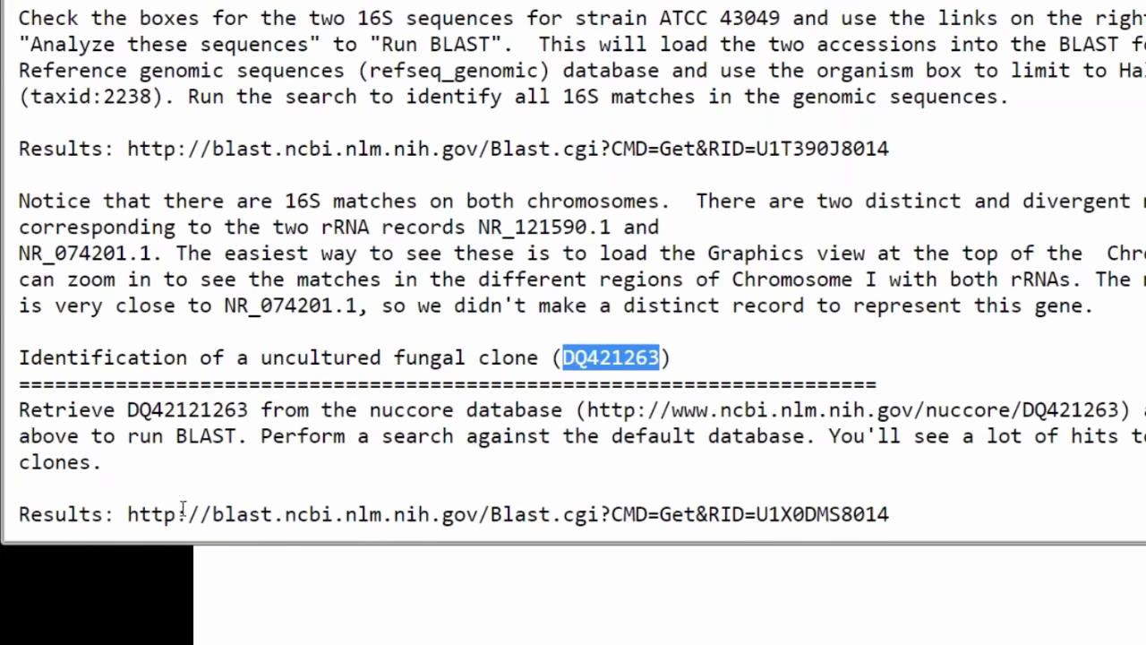
drag(126, 513, 891, 517)
right_click(688, 513)
click(721, 524)
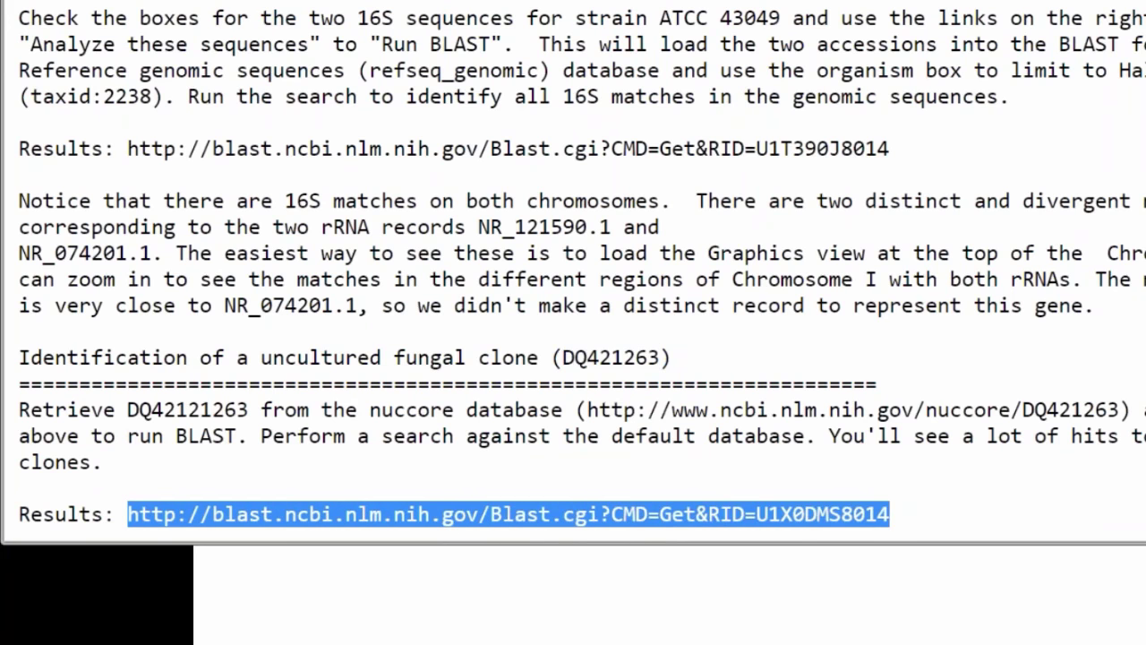
key(alt+Tab)
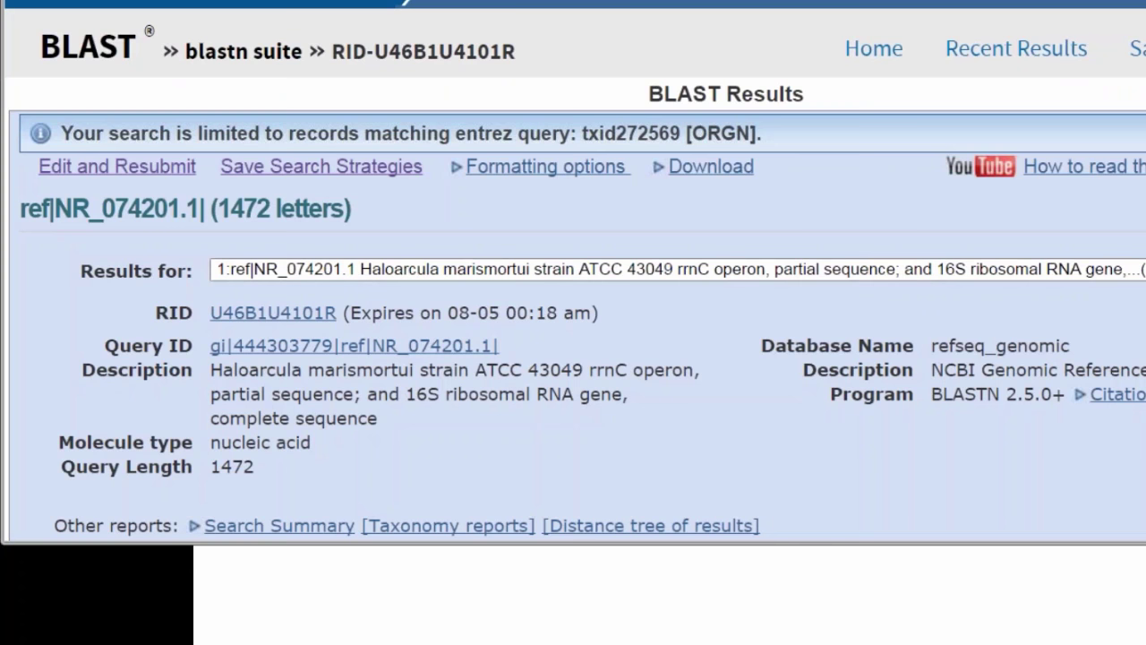
Step: Review the list of the two submitted queries and the chromosome hits for NR_074201.1 in the BLAST results
key(alt+Down)
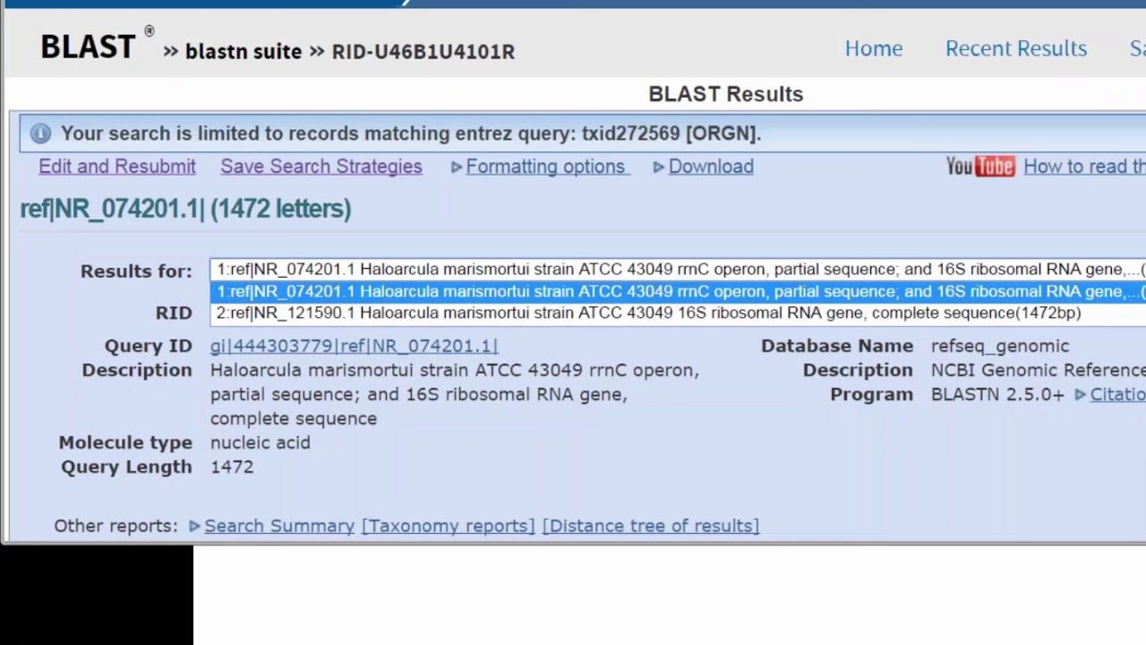
key(Return)
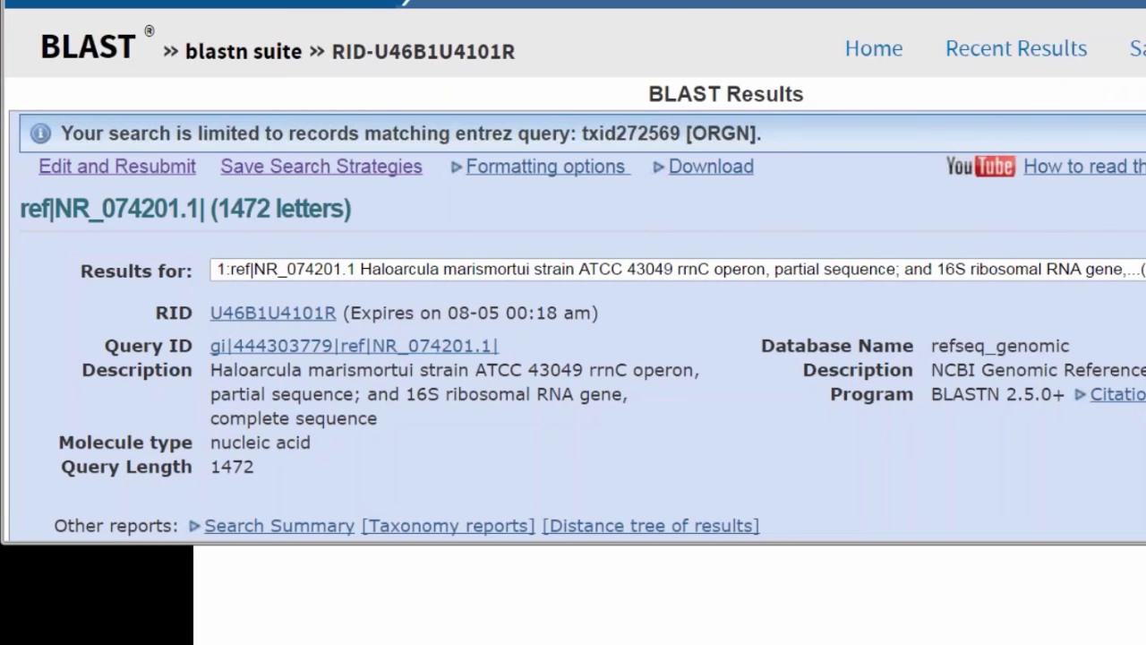
scroll(573, 268, down, 10)
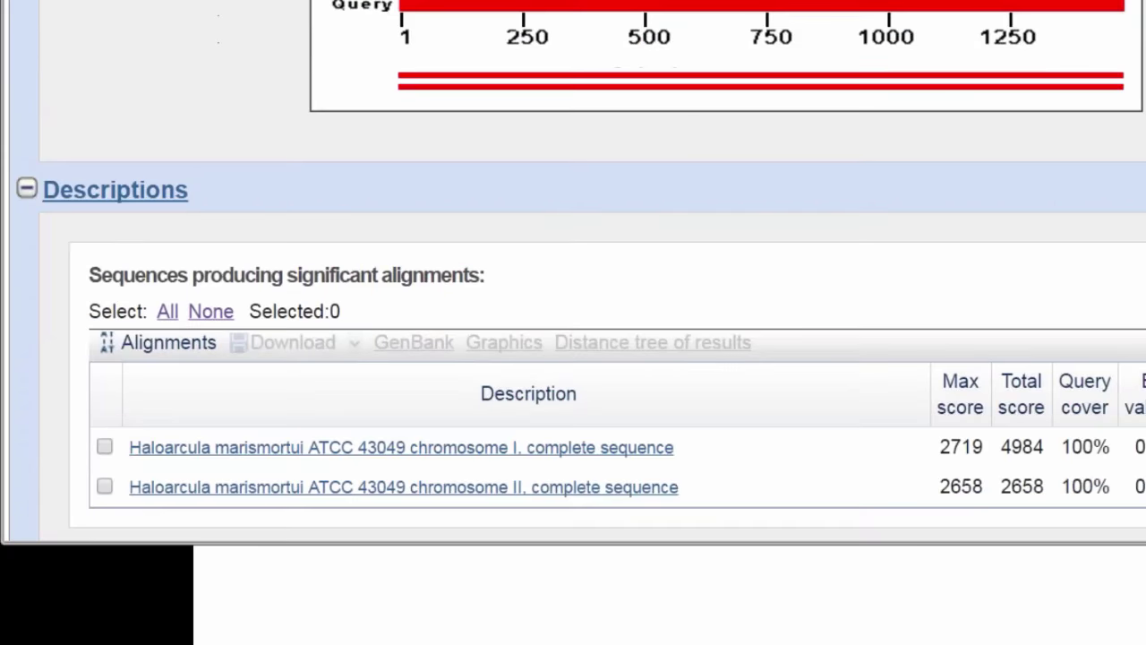
scroll(574, 269, down, 1)
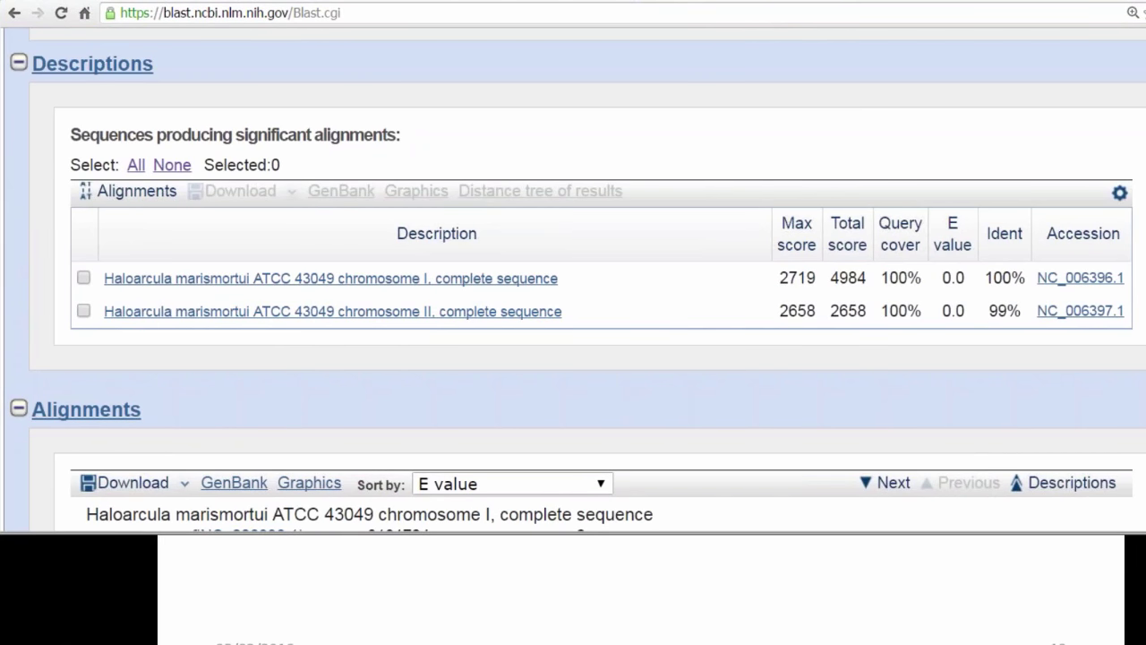
Step: Compare the alignments of both matching ranges on Haloarcula marismortui chromosome I, checking their identities, strands and mismatches
scroll(574, 277, down, 5)
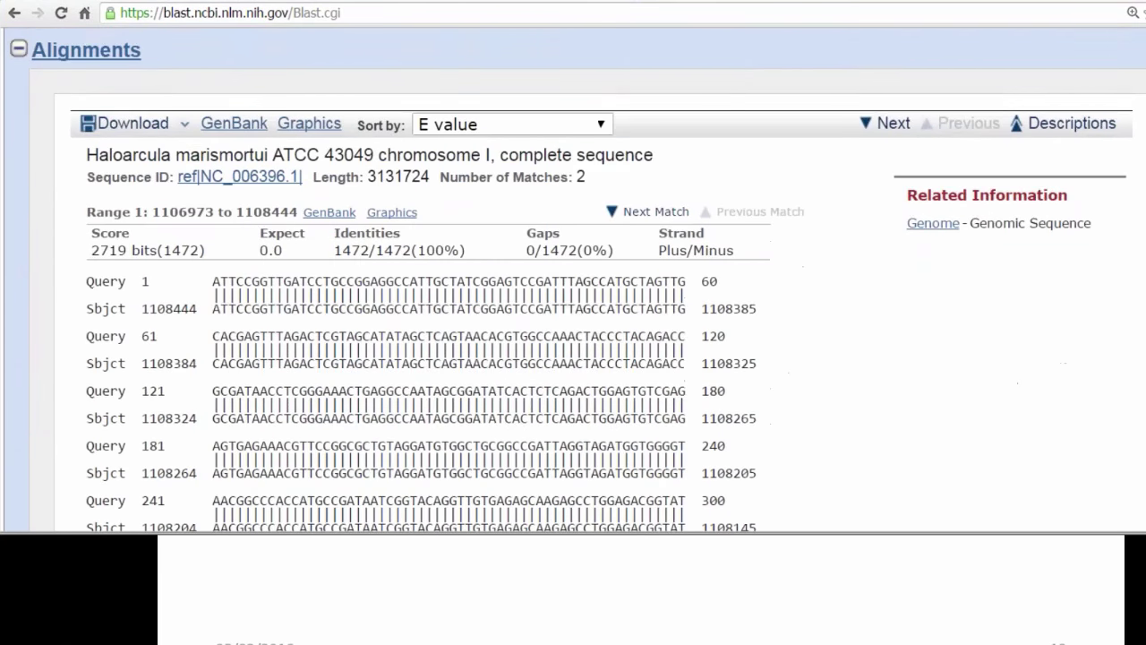
scroll(573, 278, down, 1)
scroll(573, 277, up, 2)
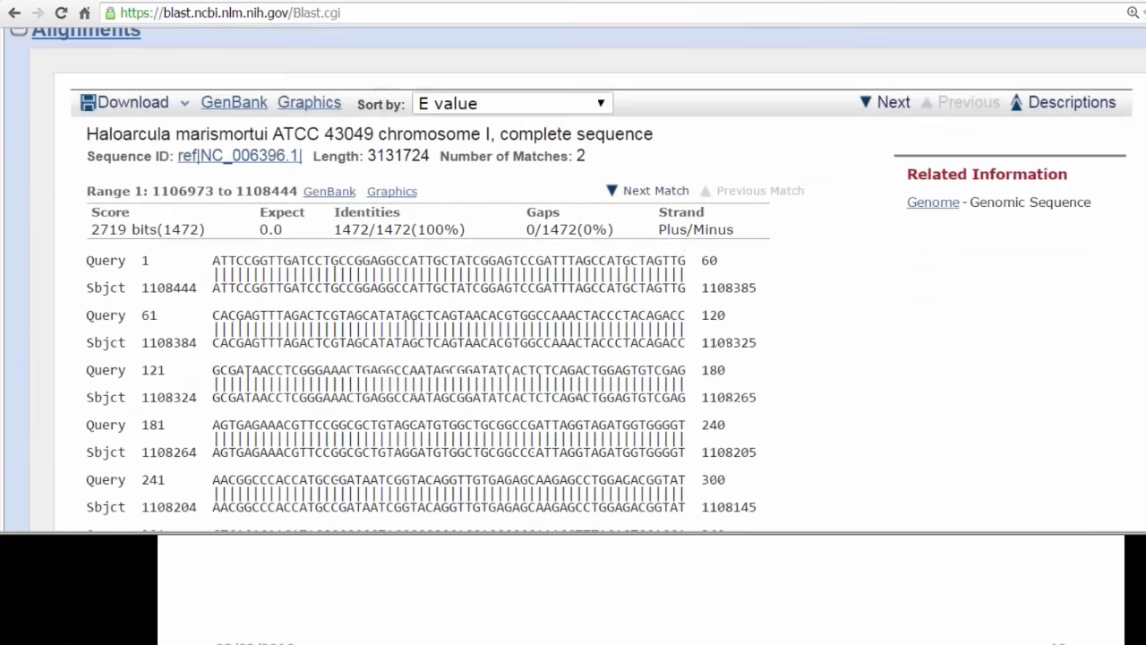
scroll(573, 278, down, 9)
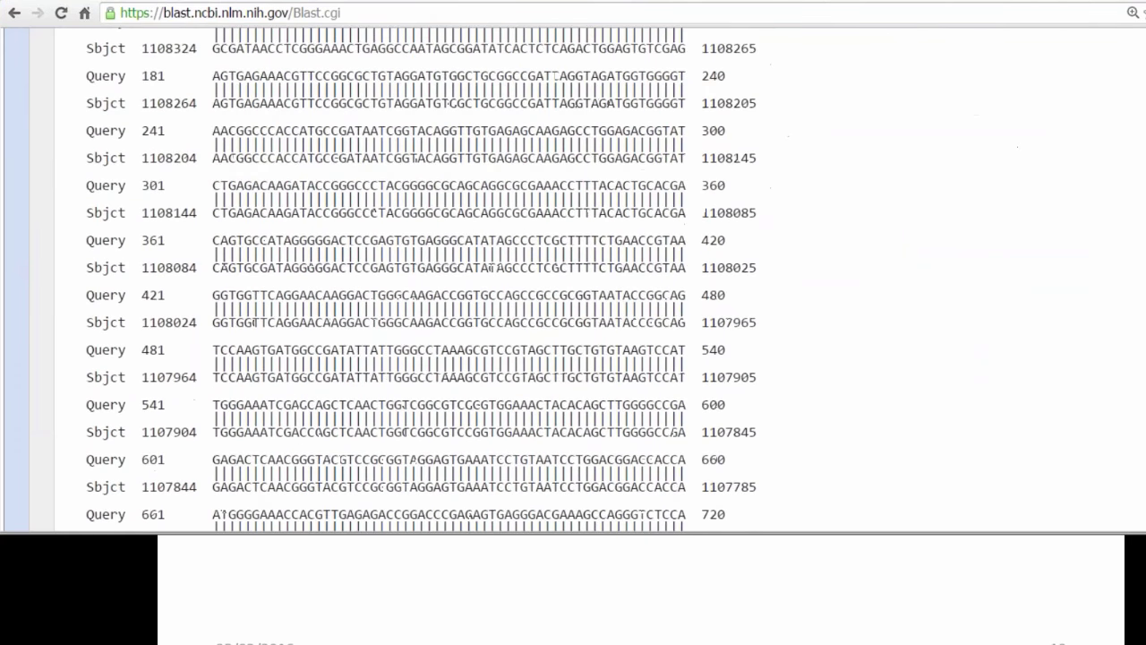
scroll(573, 277, down, 7)
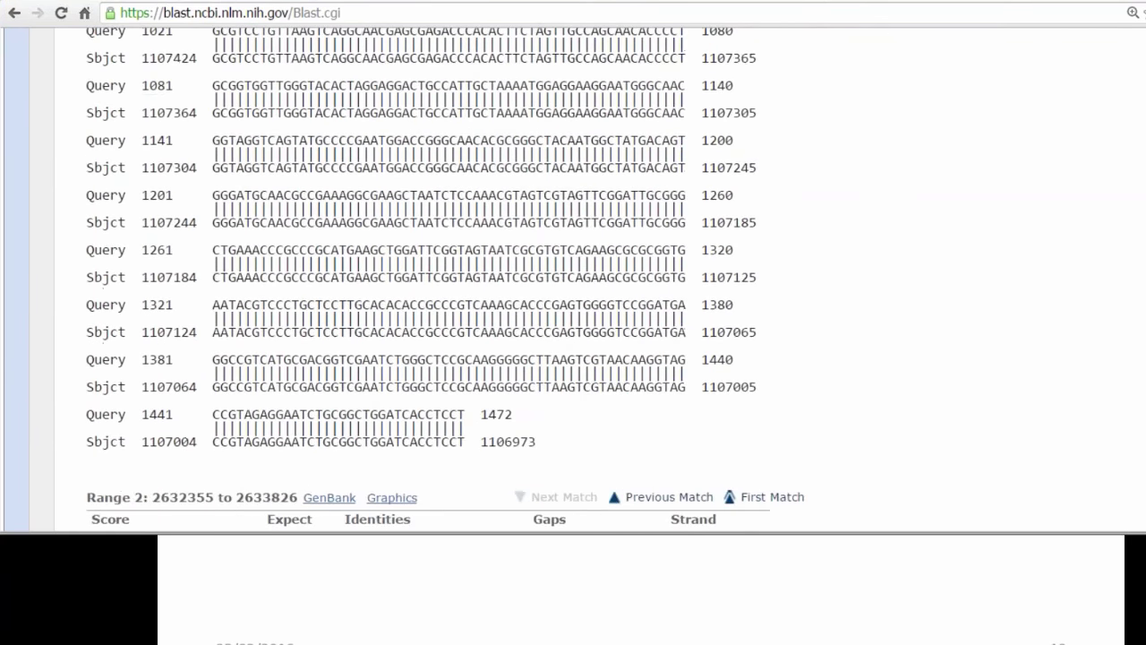
scroll(574, 277, down, 1)
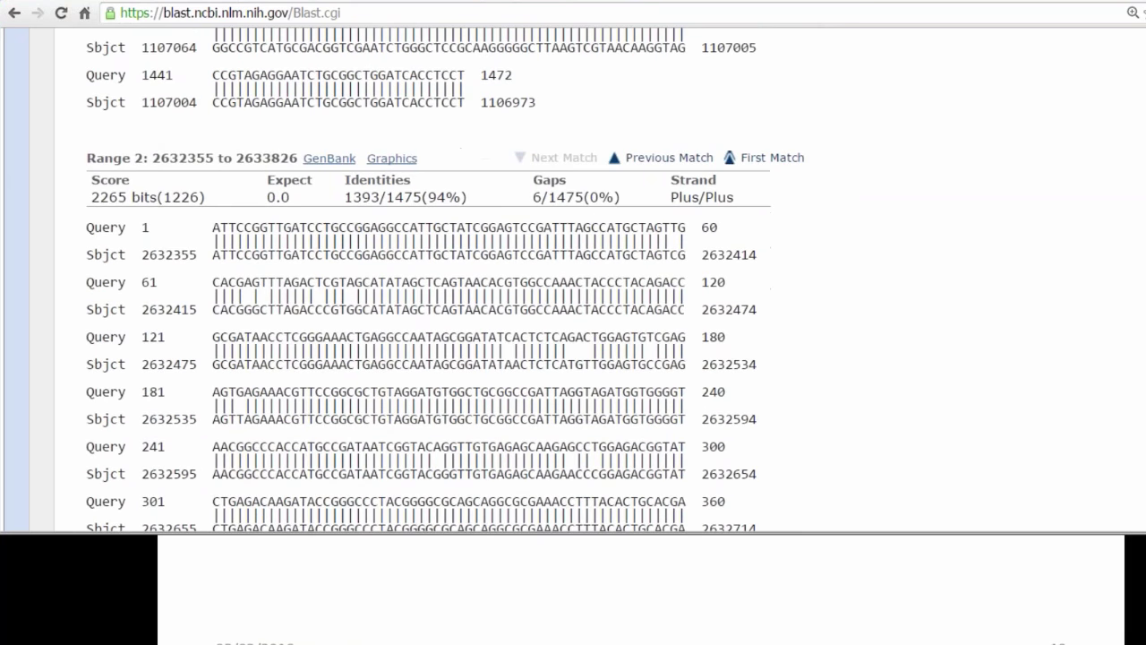
scroll(573, 277, down, 2)
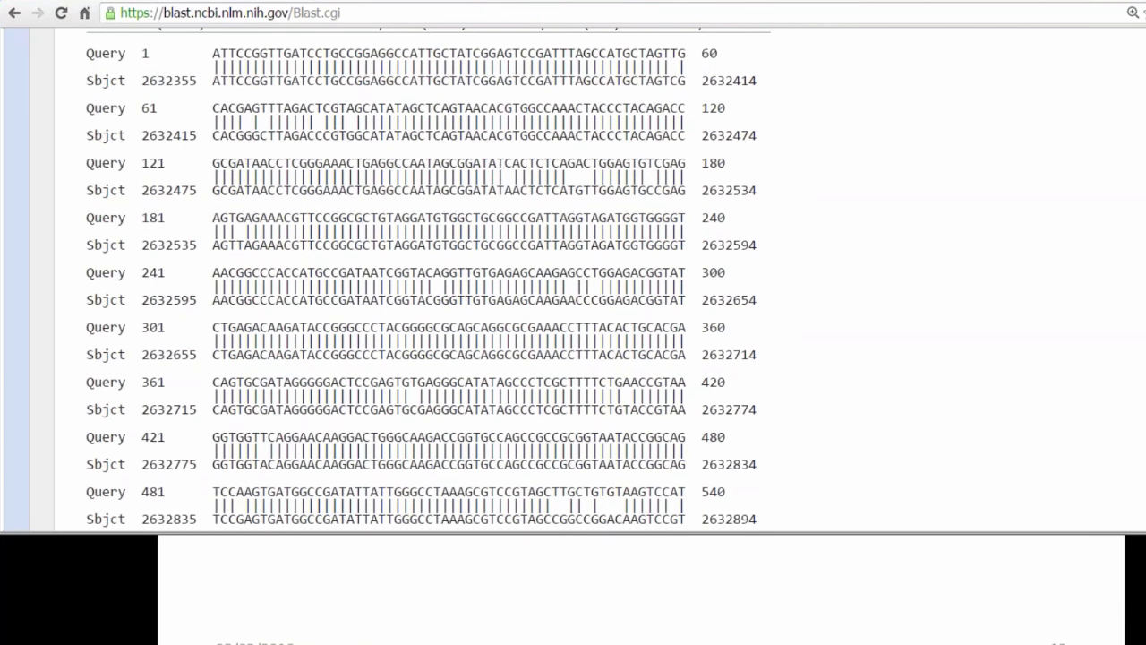
scroll(573, 278, up, 20)
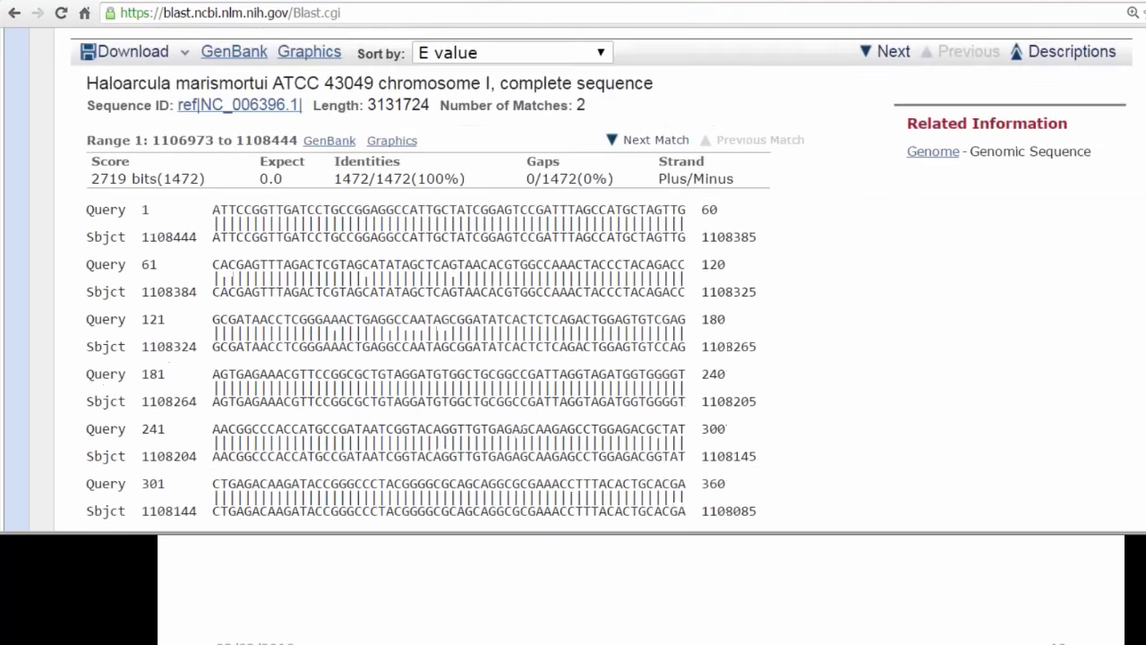
Step: Open the Graphics view of the chromosome I alignments (NC_006396.1) and bring the gene and BLAST result tracks into view
scroll(573, 277, down, 5)
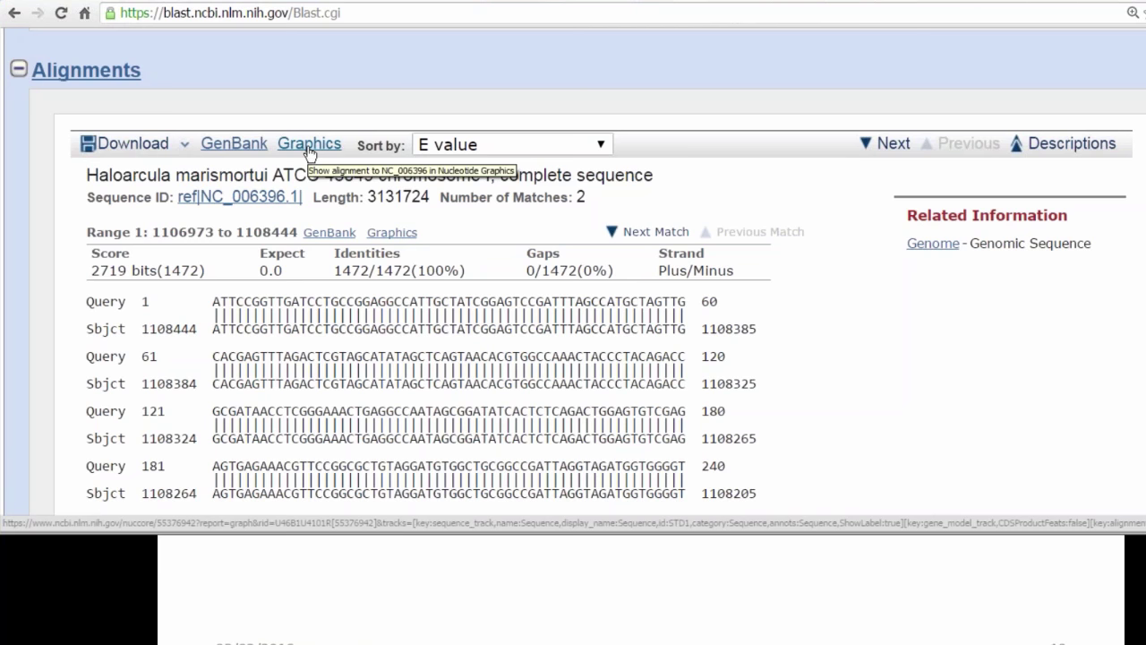
click(309, 146)
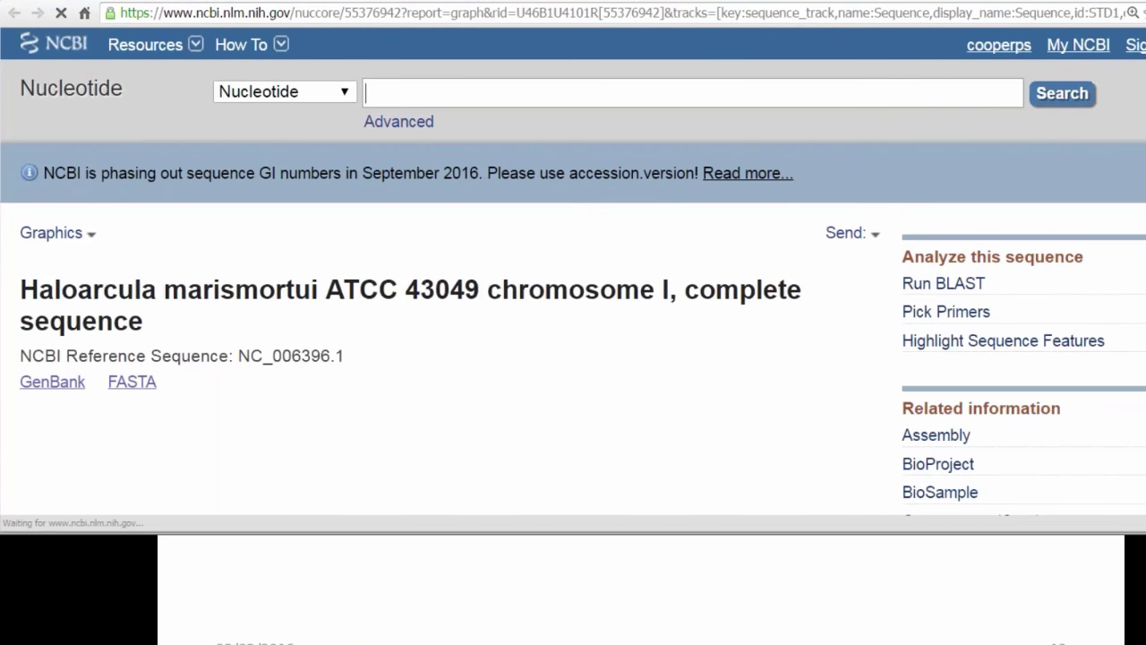
scroll(573, 279, down, 1)
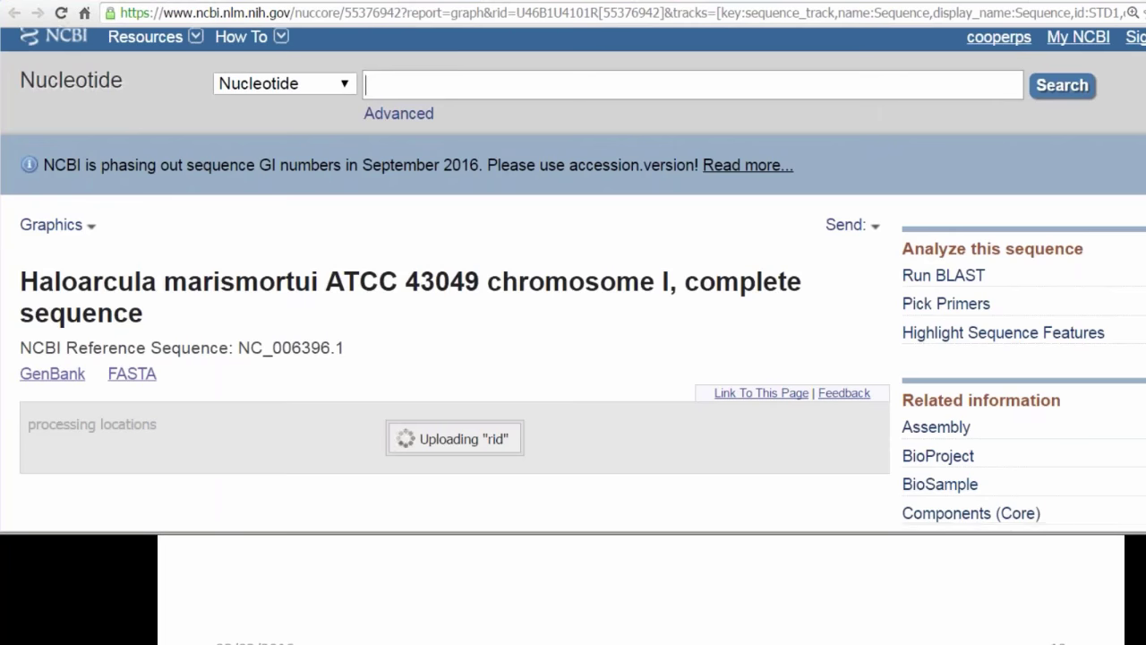
scroll(573, 278, down, 4)
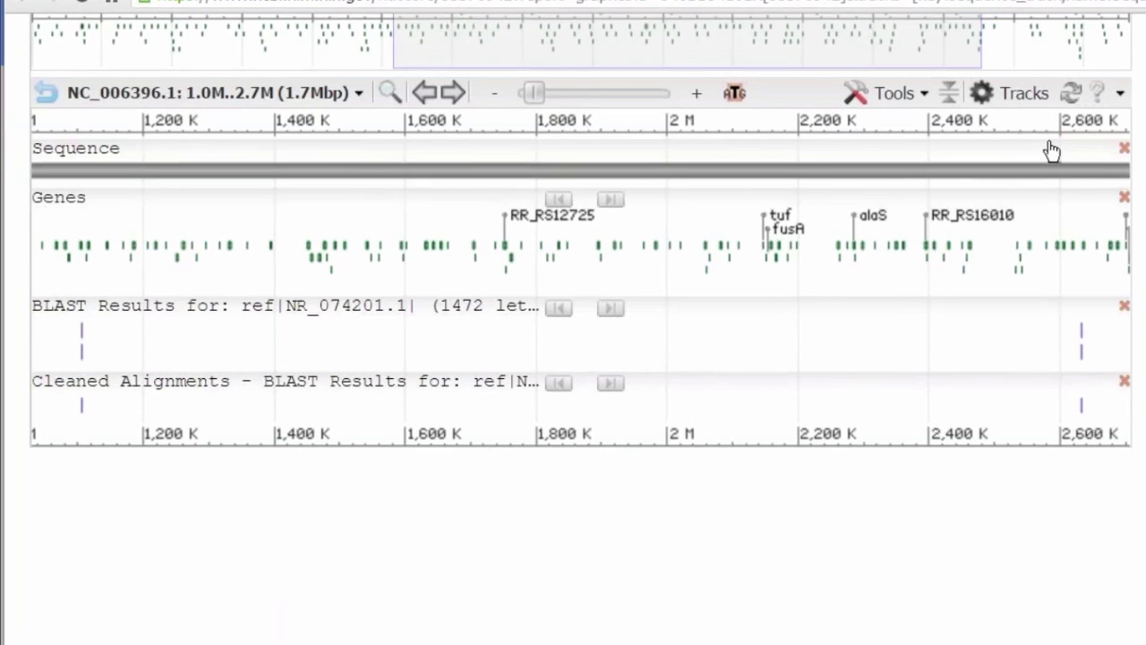
Step: Zoom in to about 84 kbp around the second BLAST match near 2,630 K and examine the gene and alignment tracks
drag(1045, 126, 1100, 125)
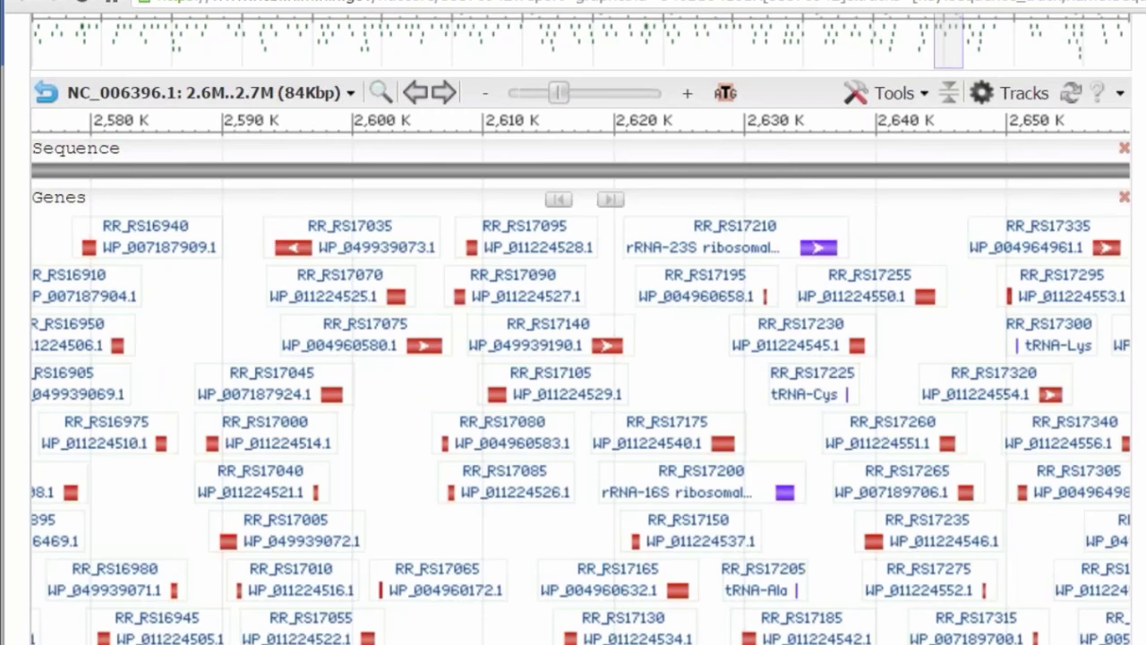
scroll(573, 358, down, 10)
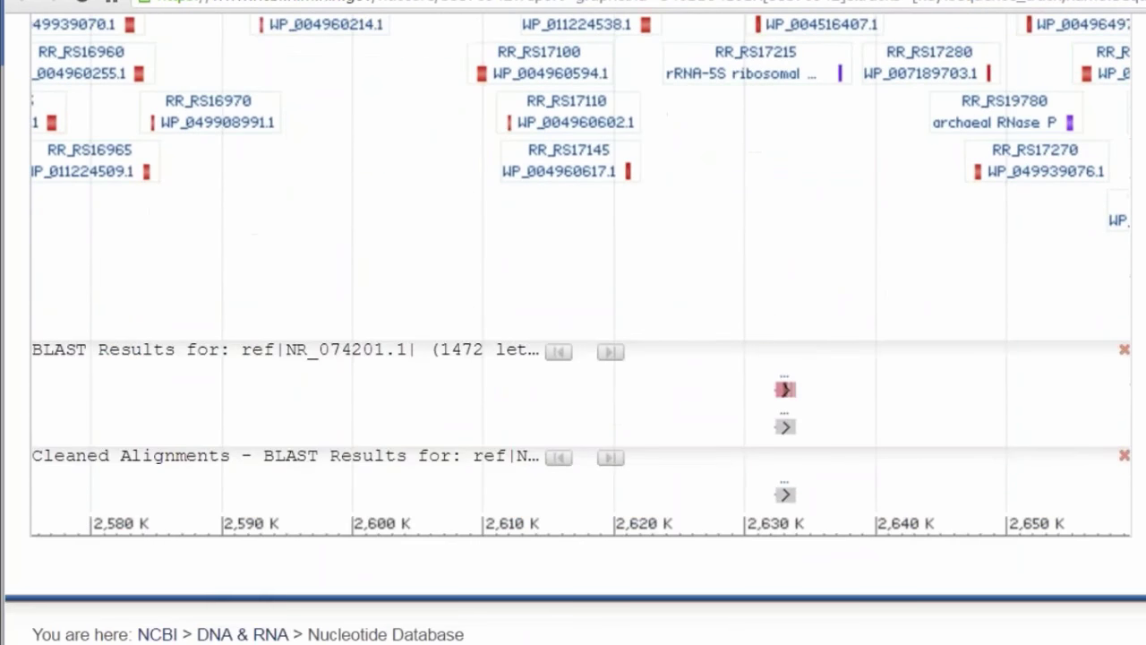
scroll(573, 358, up, 10)
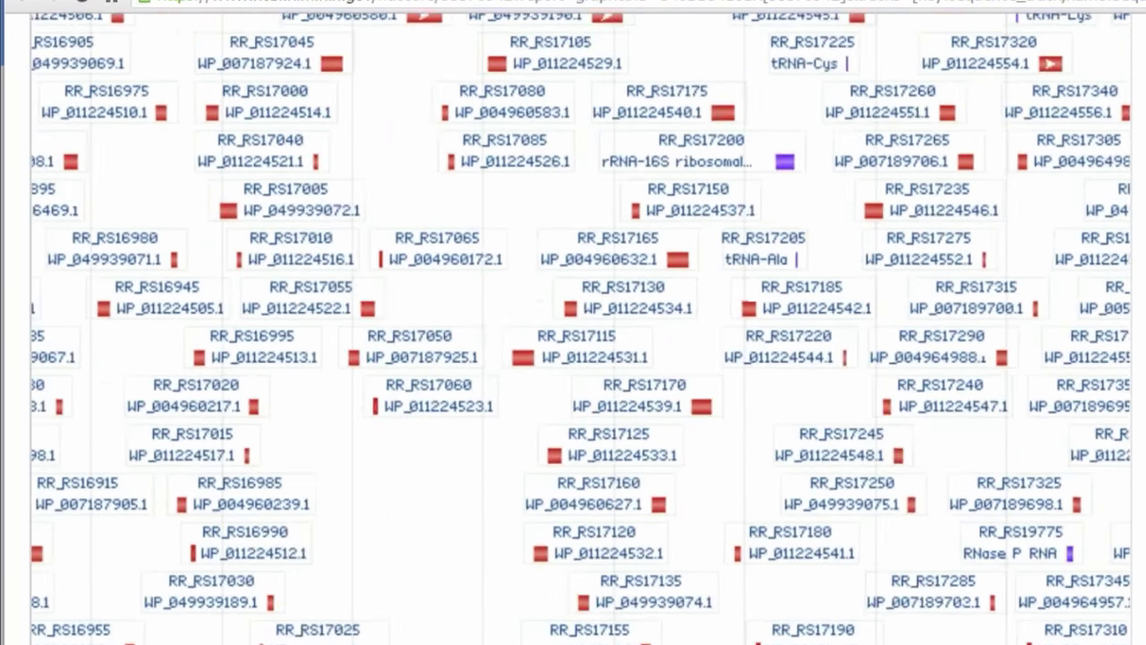
scroll(929, 175, up, 5)
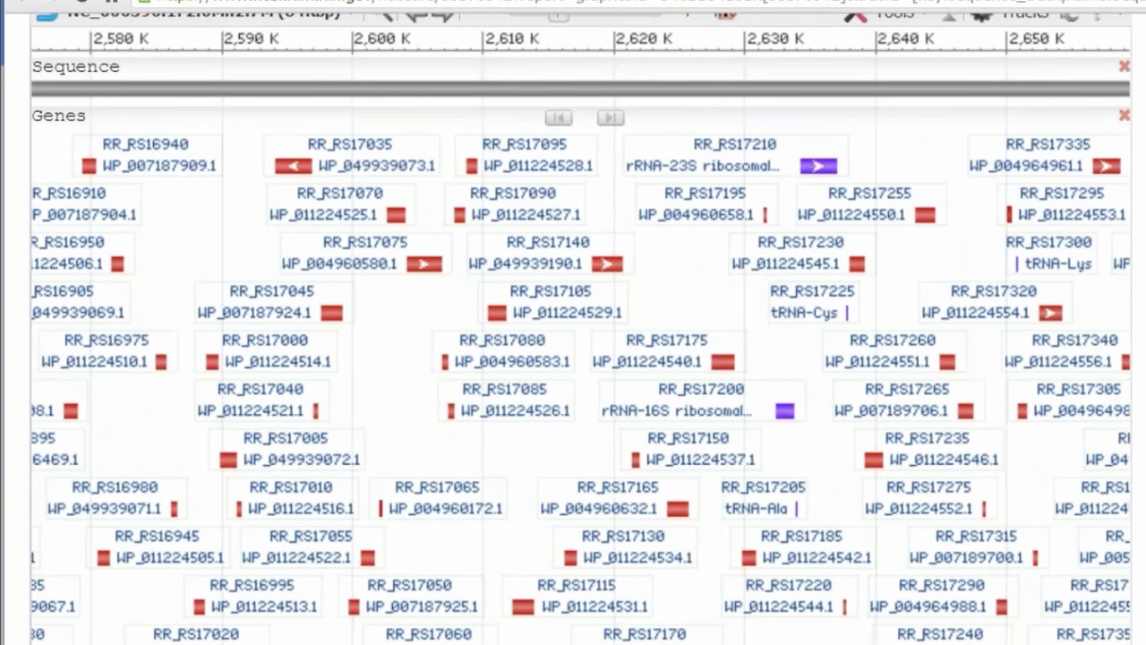
Step: Zoom on the range 2633420 to 2639037 and shift the display toward the start of the 16S match
drag(791, 45, 859, 68)
click(857, 61)
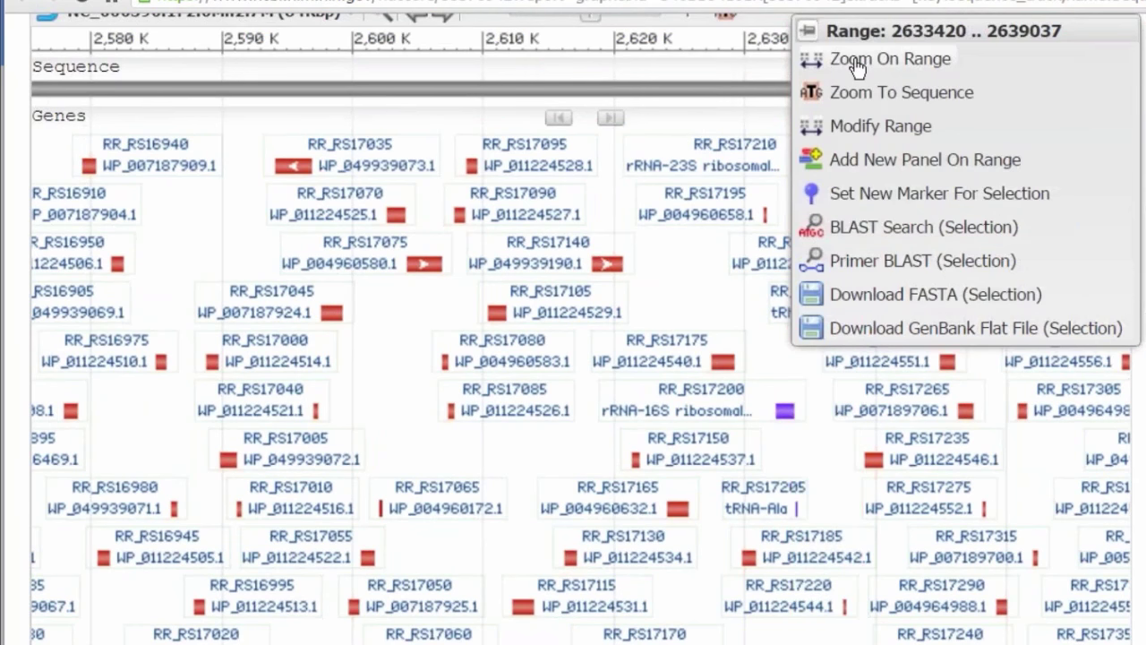
click(751, 348)
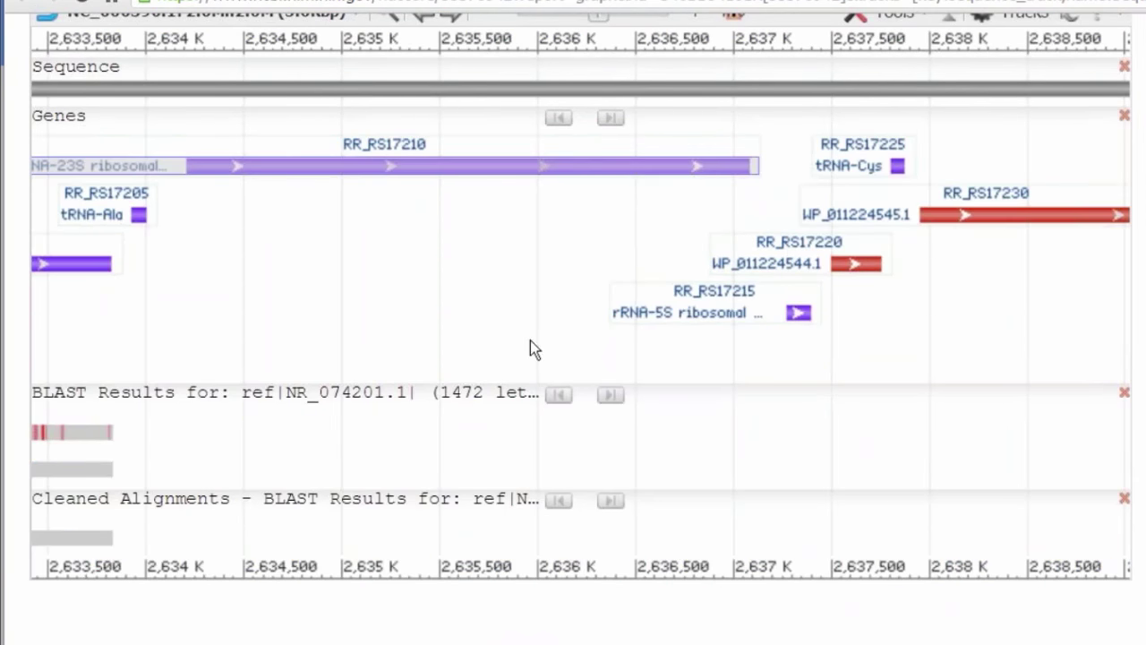
drag(404, 328, 891, 327)
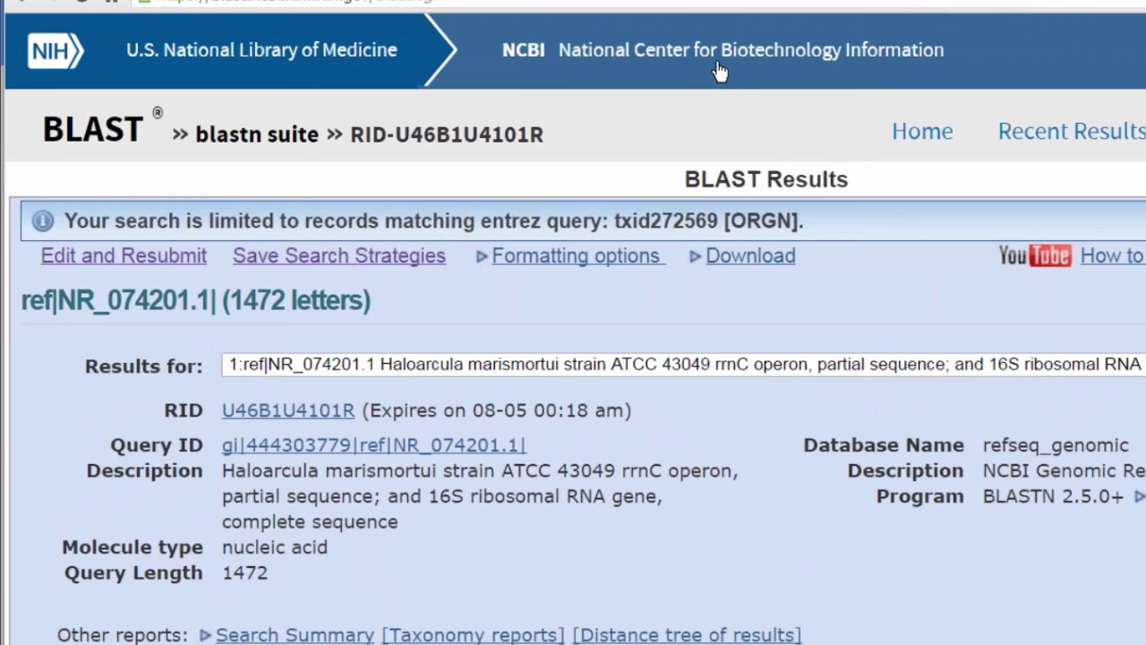
Step: Go from the BLAST results to the NCBI home page and open a fresh Nucleotide BLAST search form
click(722, 43)
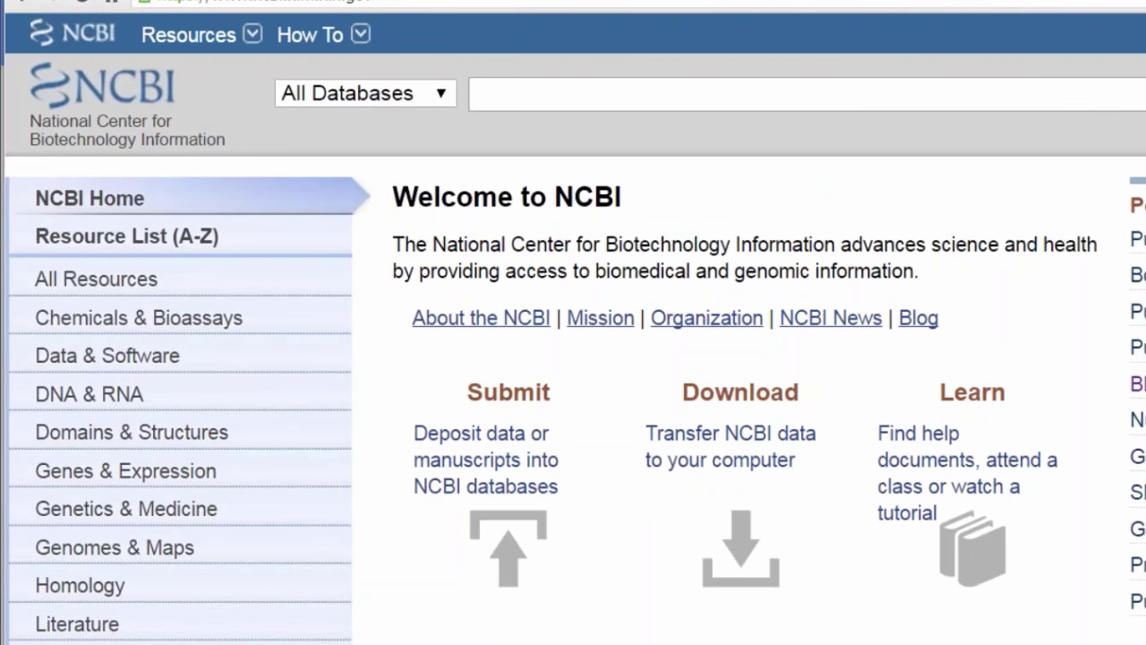
click(1137, 383)
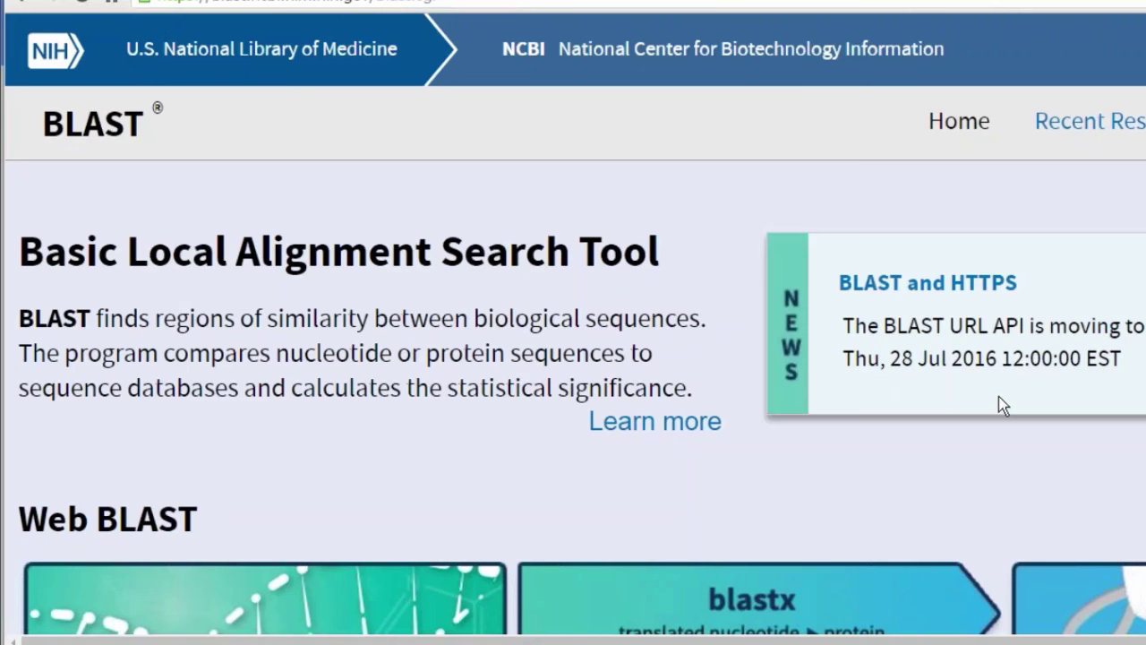
scroll(574, 358, down, 4)
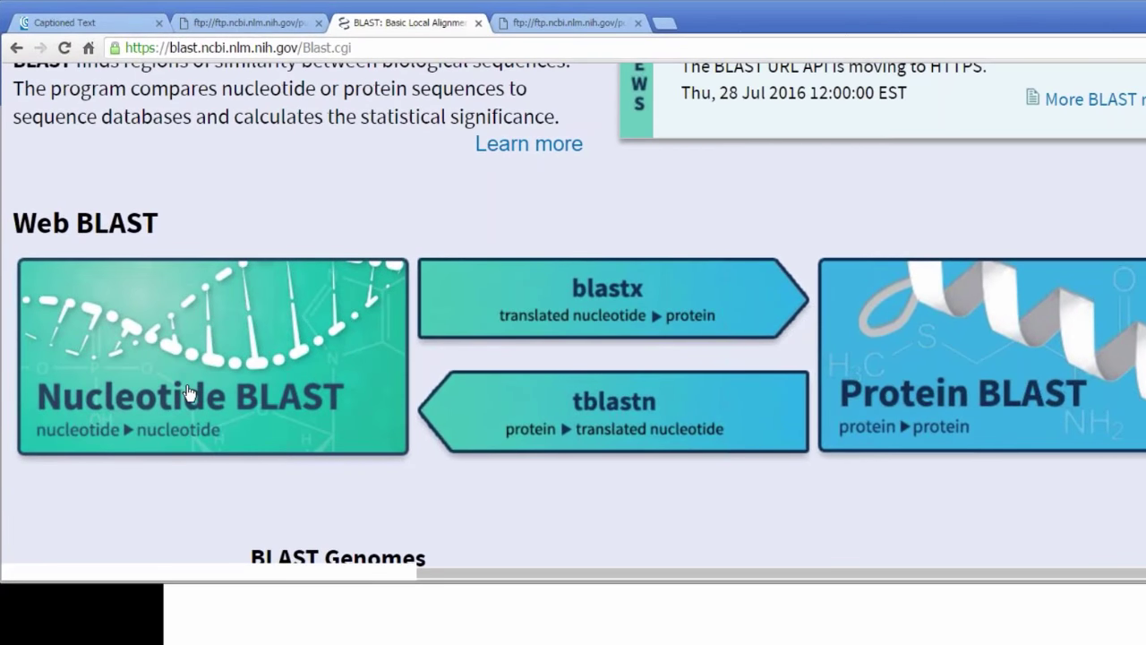
click(190, 394)
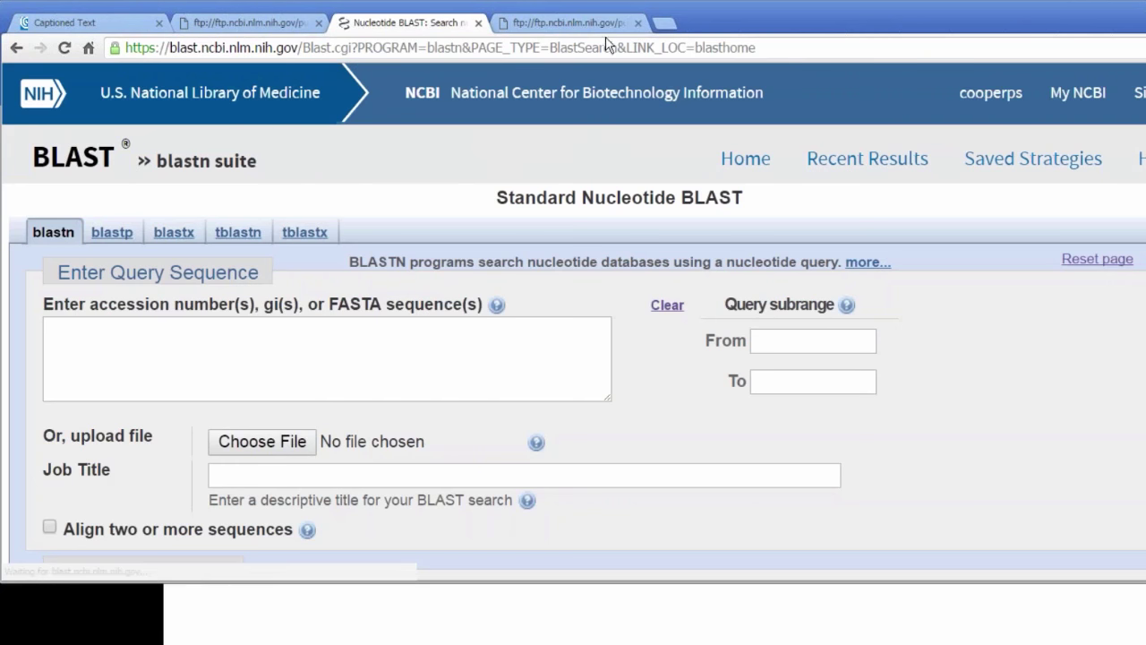
Step: Copy the uncultured fungal clone accession DQ421263 from the rRNA demo notes
click(605, 27)
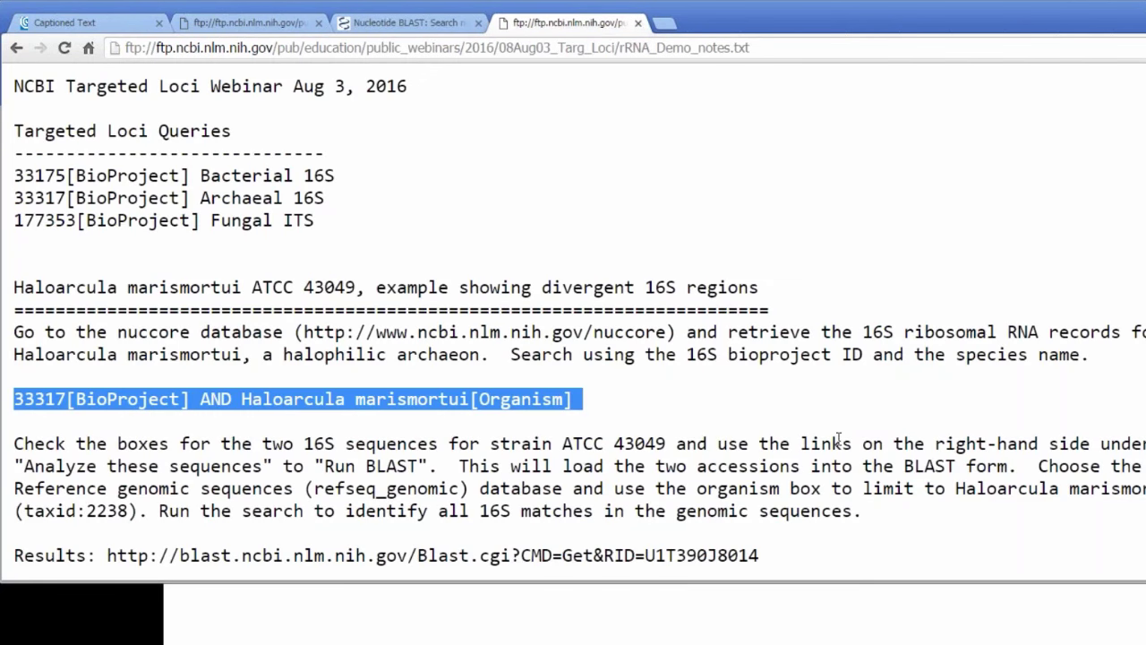
scroll(573, 313, down, 4)
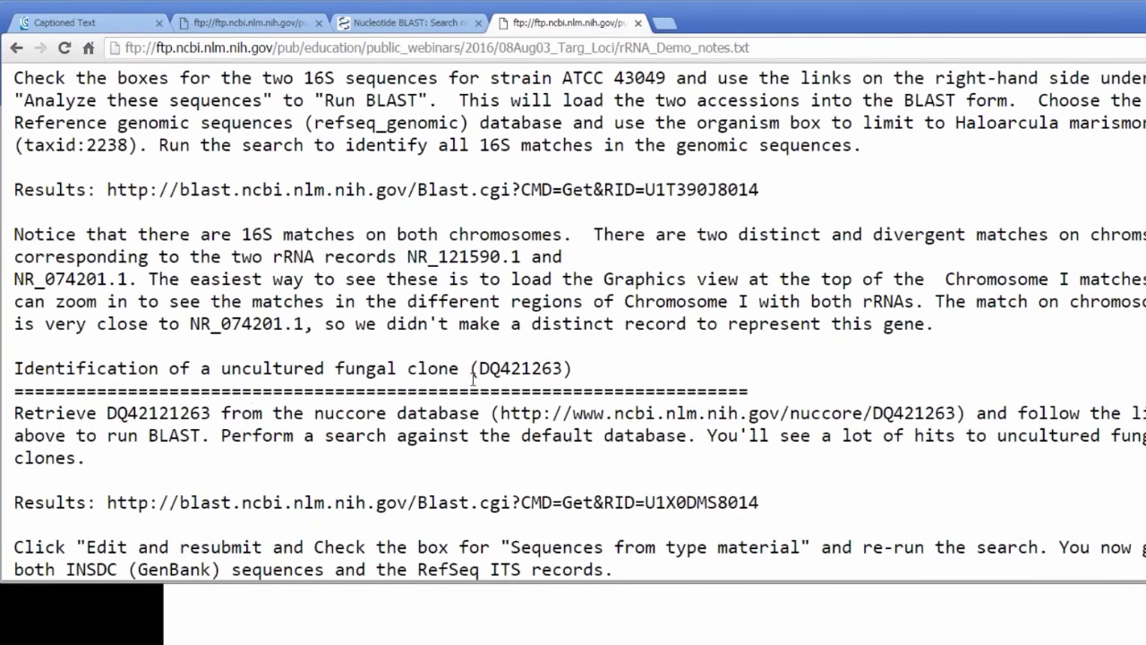
drag(481, 370, 561, 369)
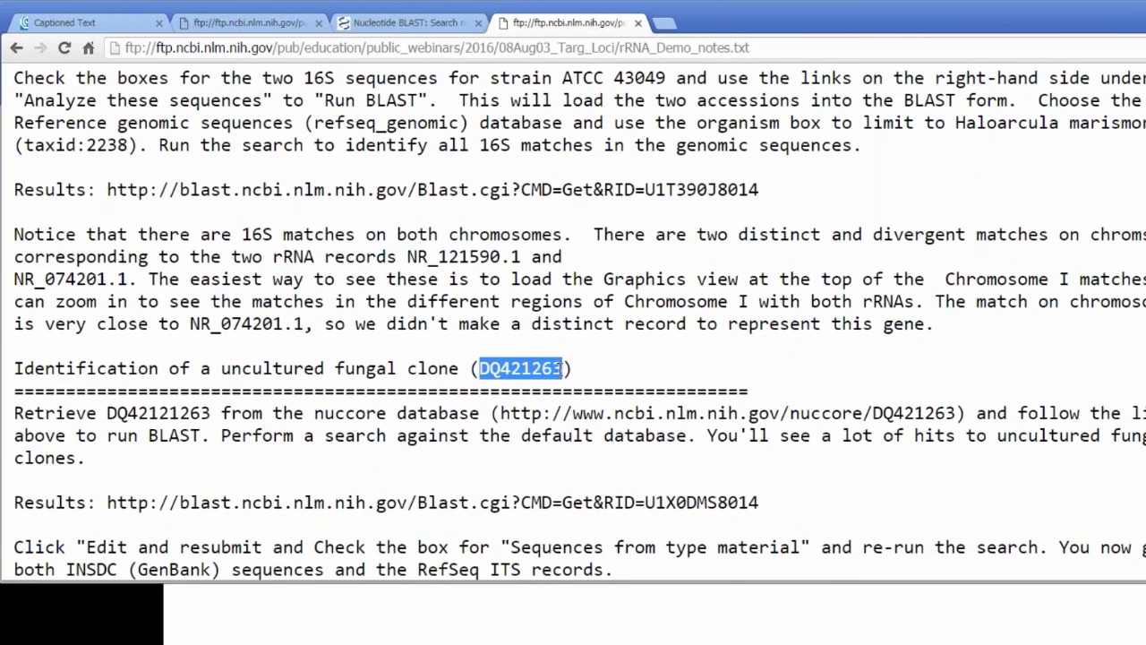
right_click(527, 369)
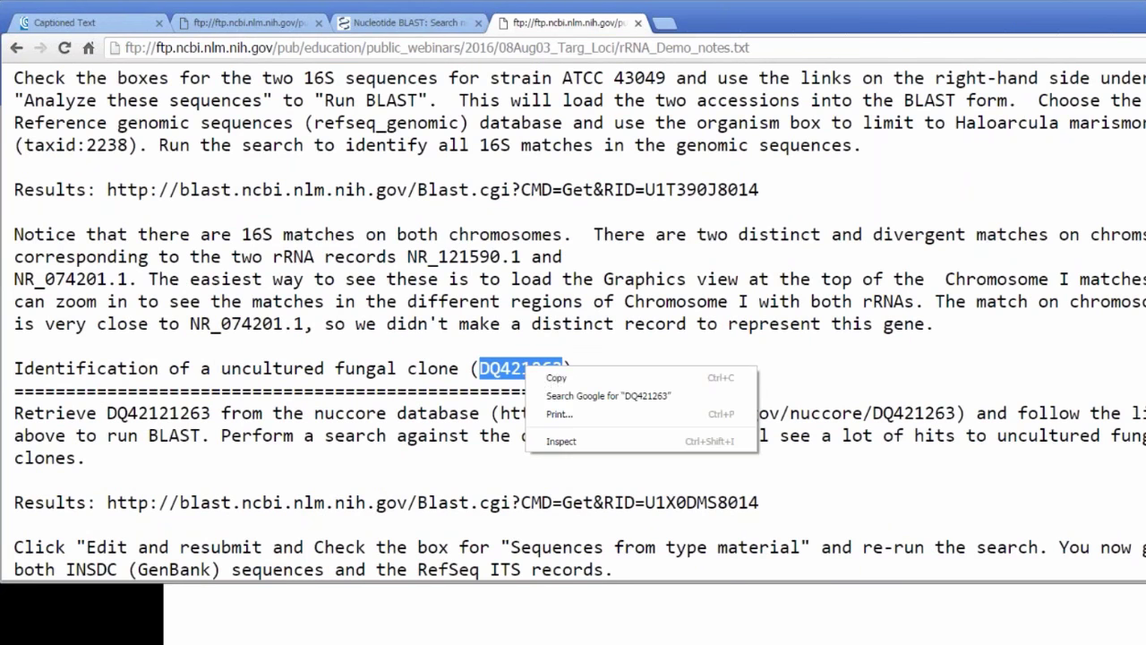
click(555, 378)
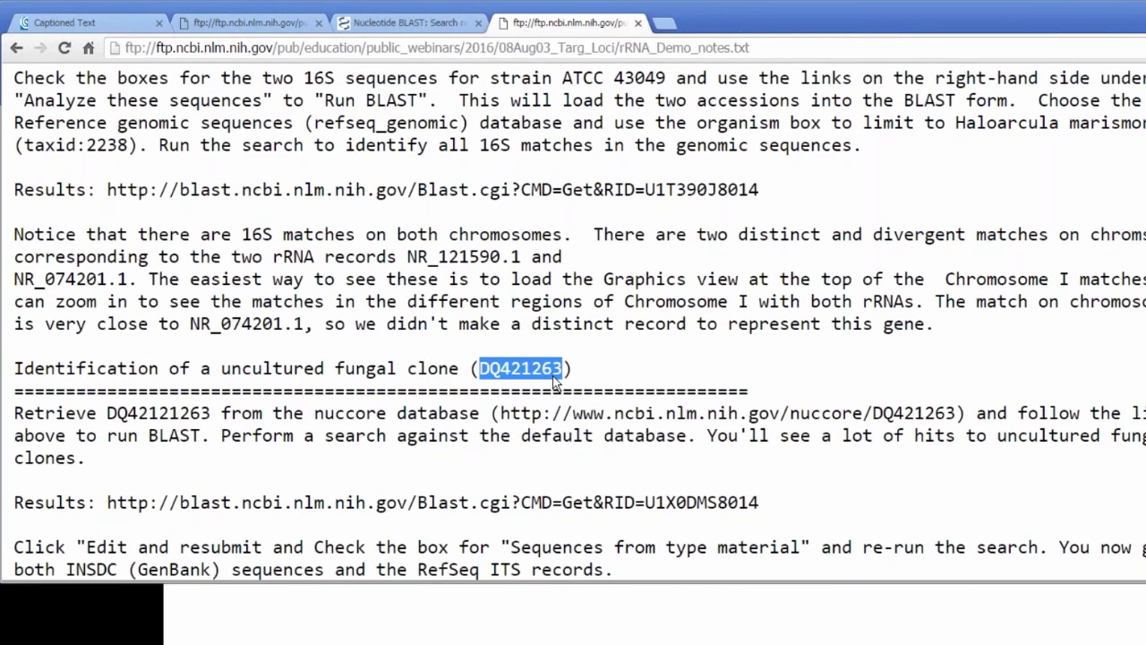
Step: Paste accession DQ421263 as plain text into the Nucleotide BLAST query and bring the search set options into view
click(418, 27)
click(135, 333)
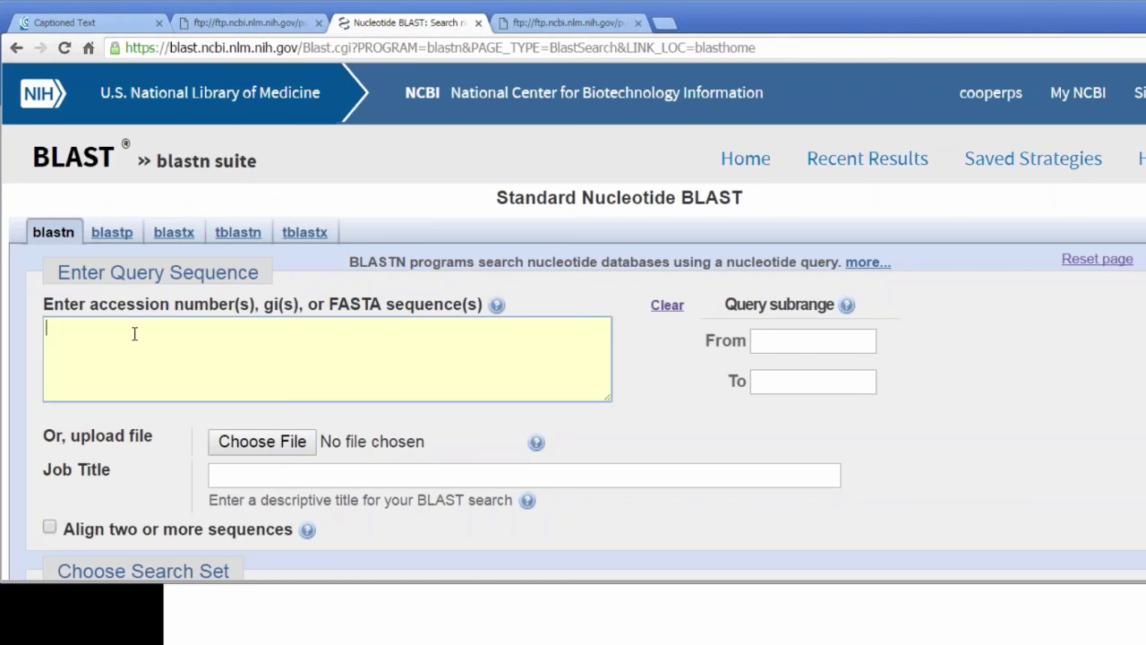
right_click(134, 333)
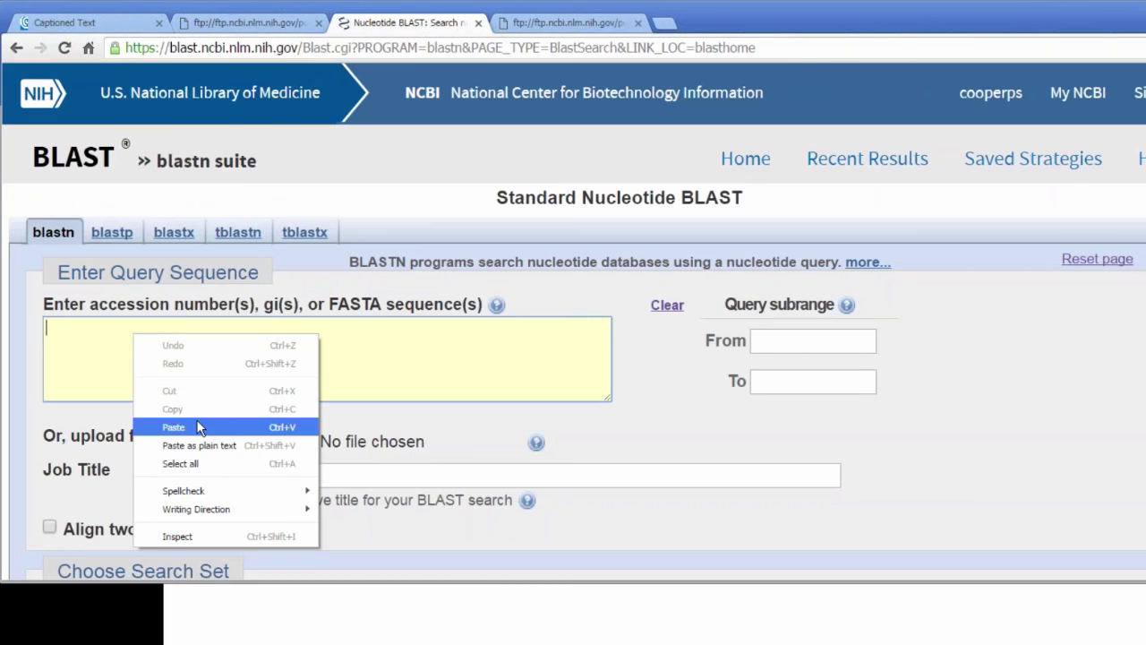
click(203, 446)
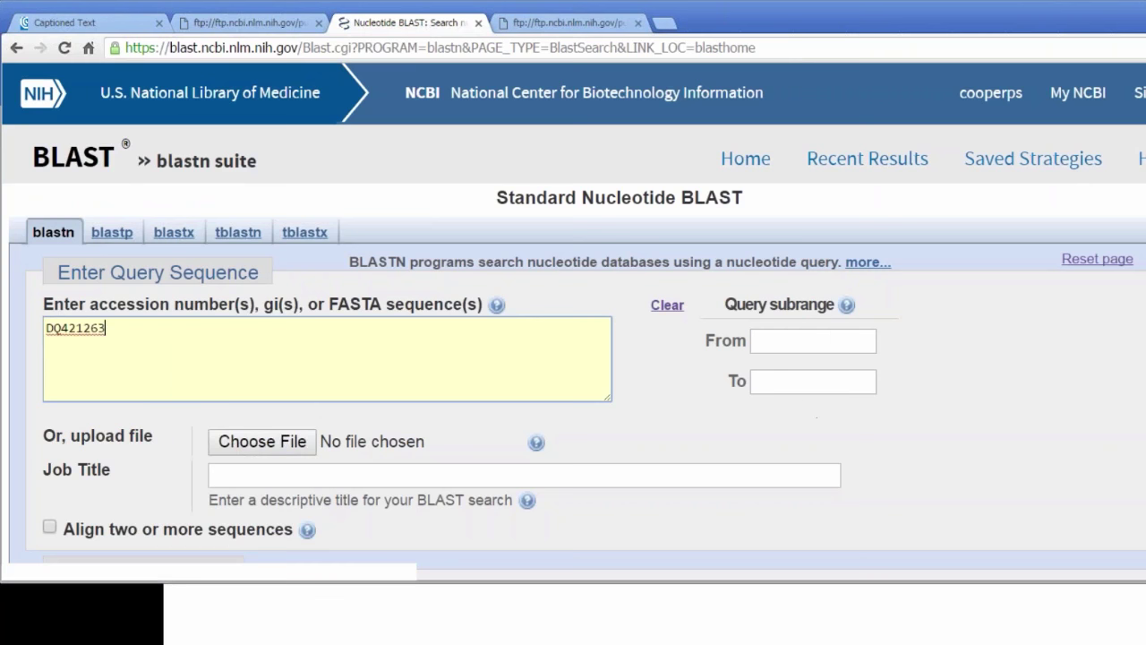
scroll(967, 389, down, 3)
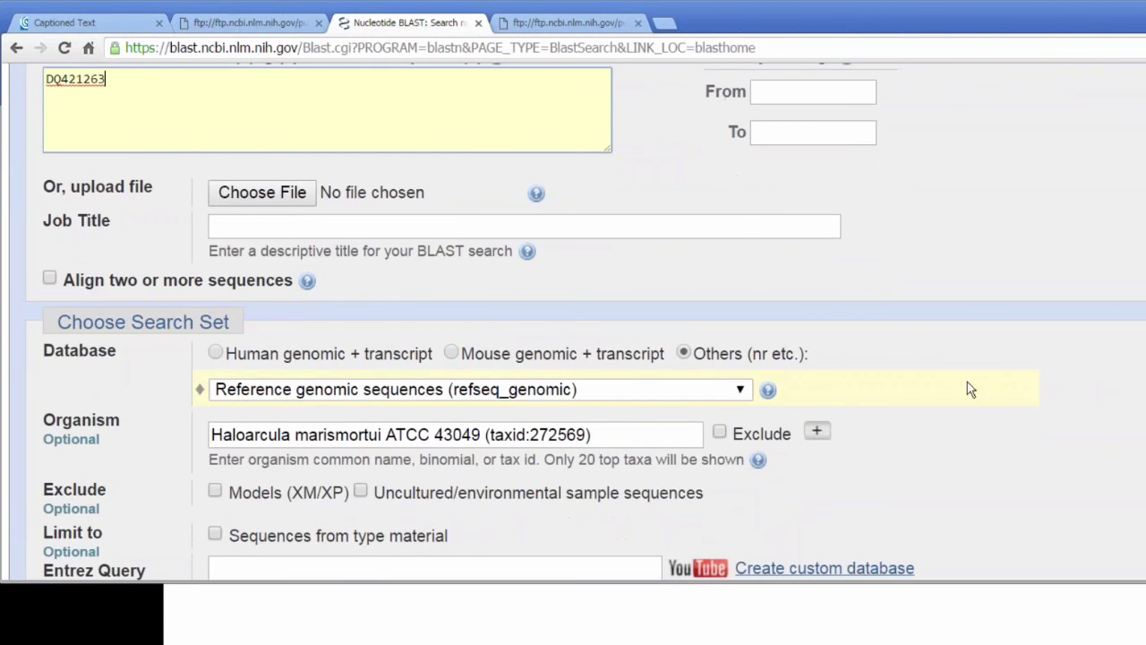
Step: Reset the Nucleotide BLAST form to its default settings and paste accession DQ421263 into the query again
click(740, 389)
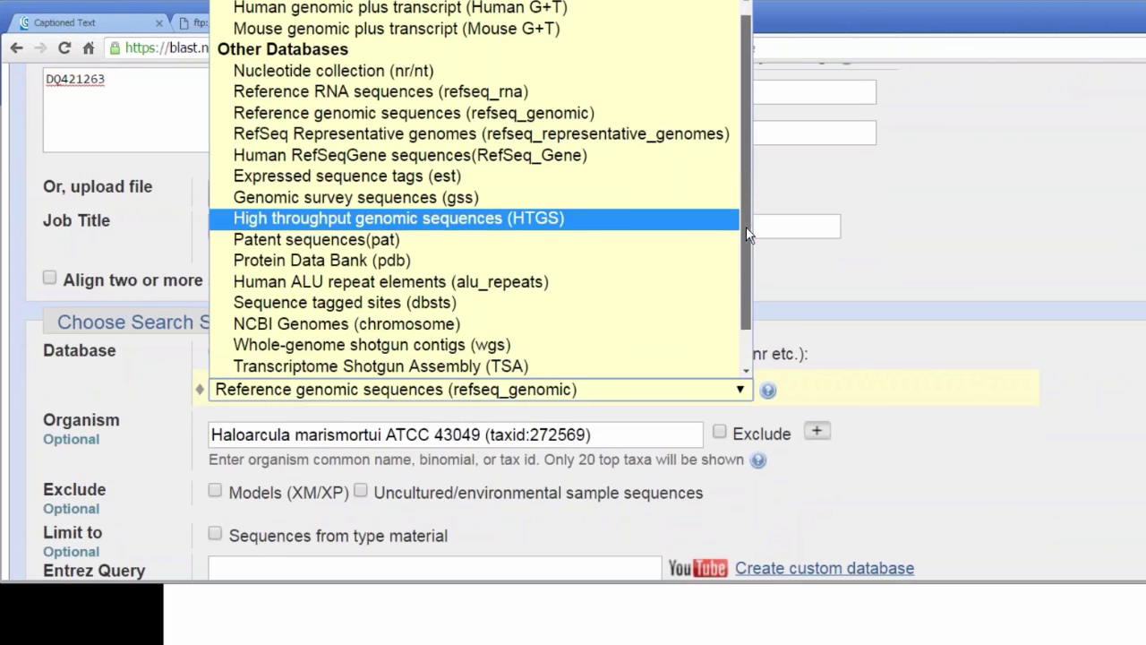
scroll(1048, 367, up, 3)
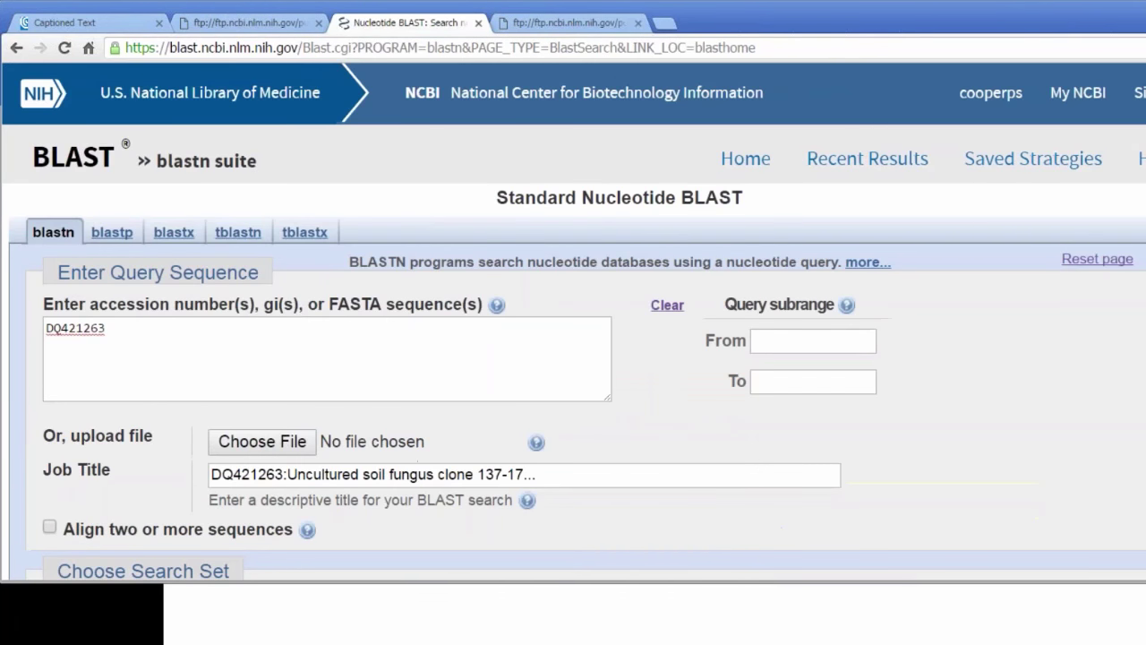
click(1094, 259)
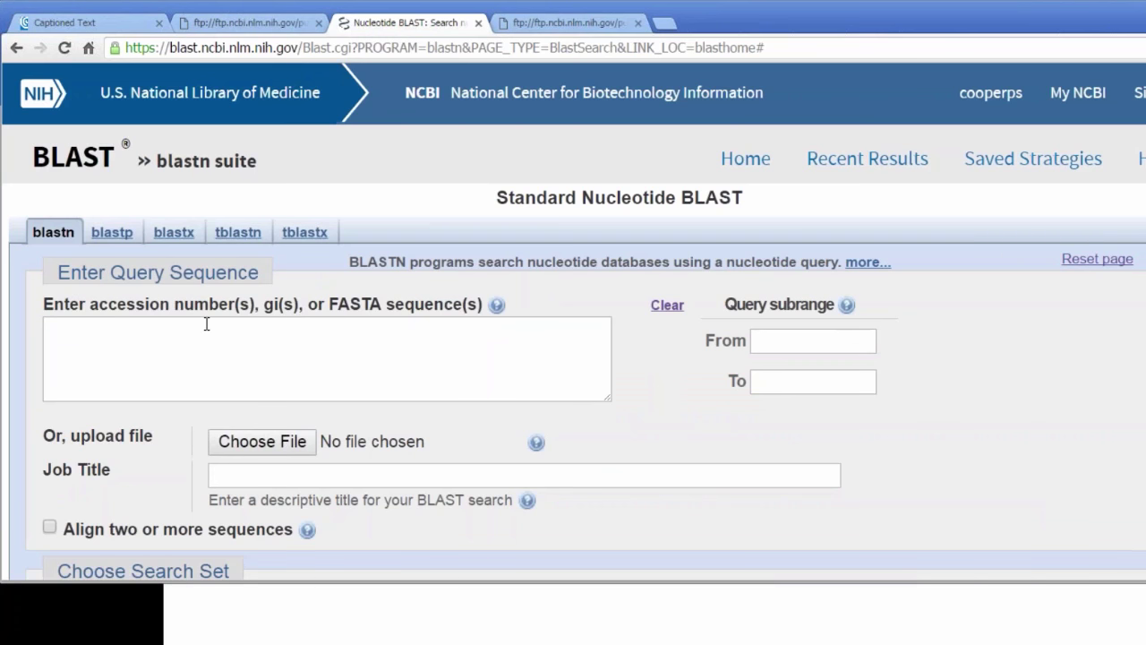
right_click(100, 339)
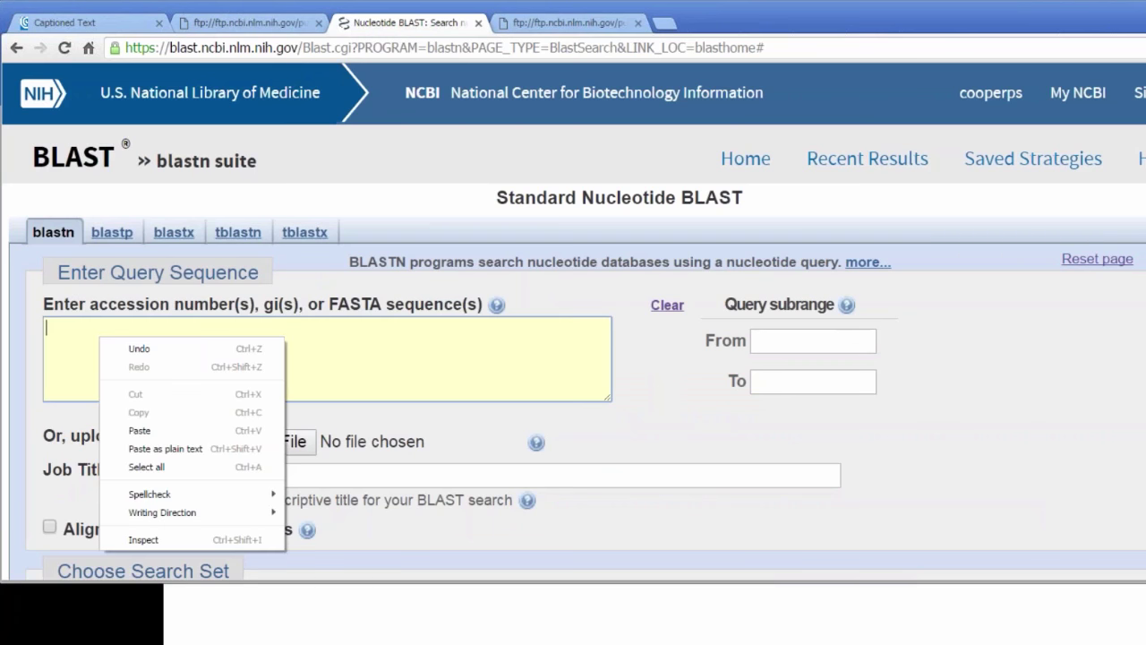
click(173, 424)
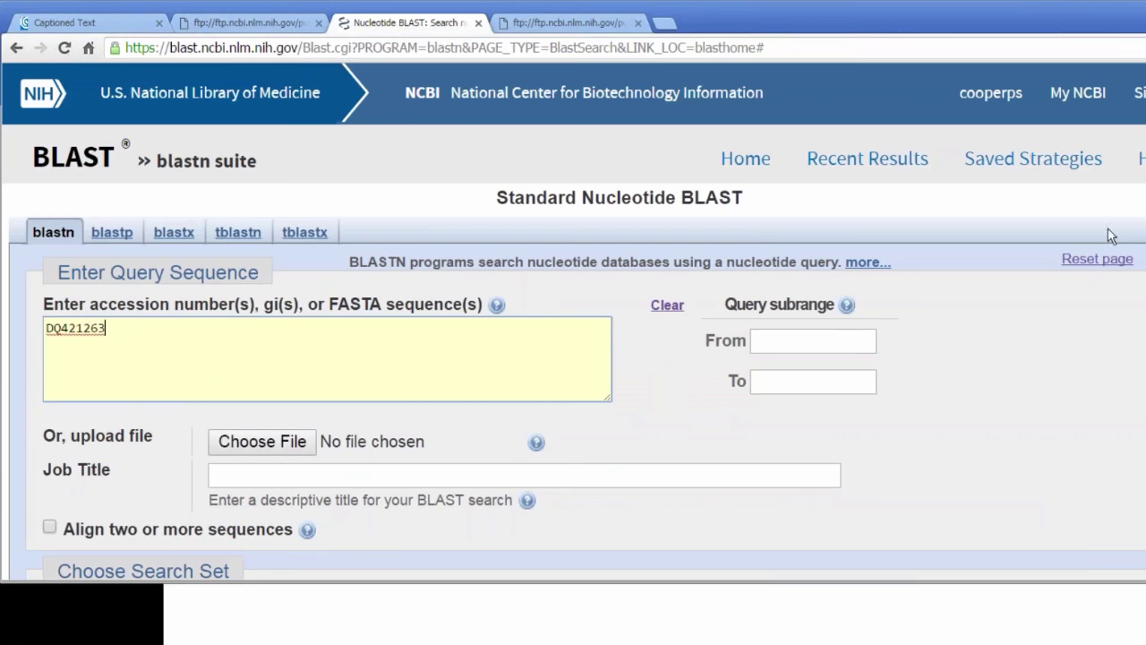
Step: Limit the Nucleotide collection (nr/nt) search to sequences from type material and run it with megablast
scroll(445, 329, down, 4)
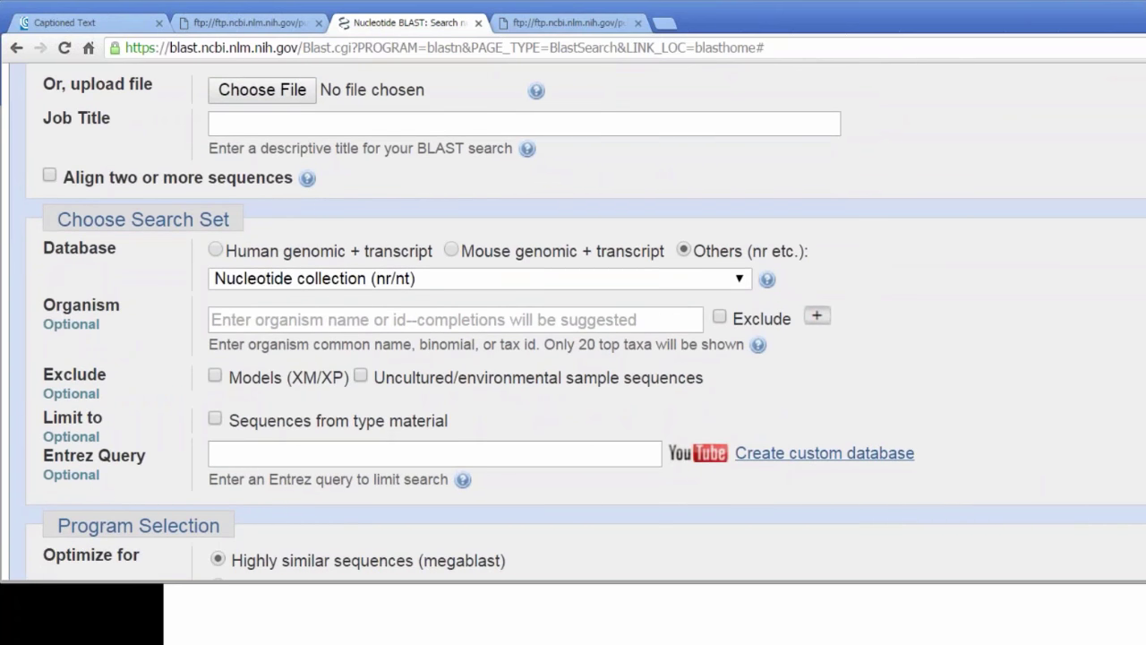
scroll(587, 323, down, 1)
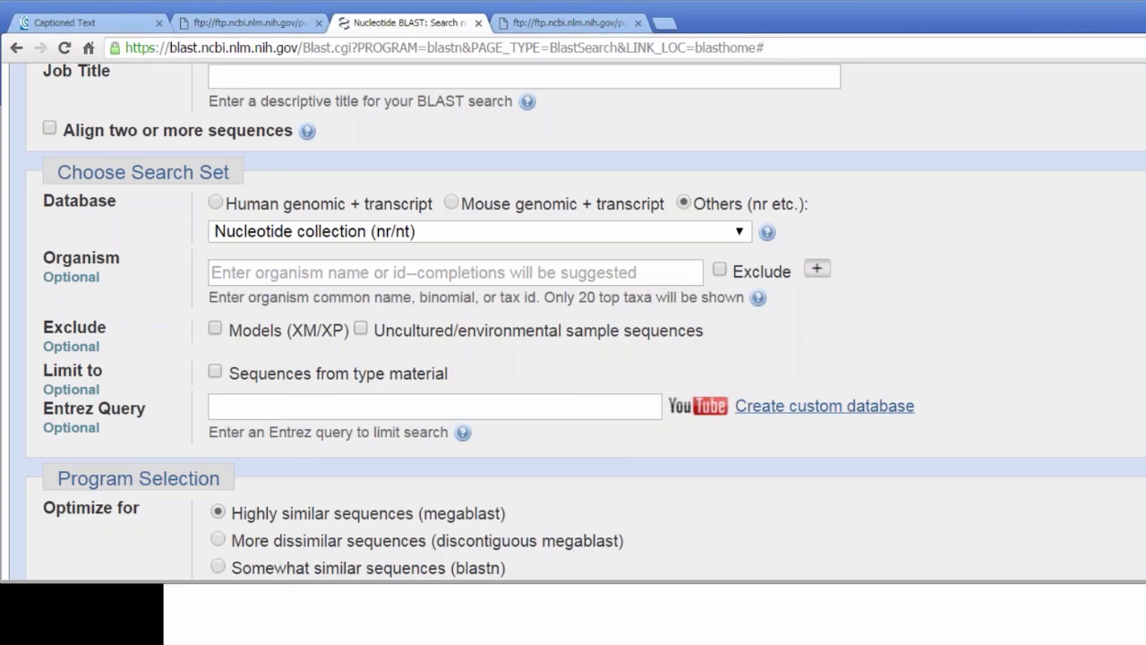
scroll(587, 321, up, 1)
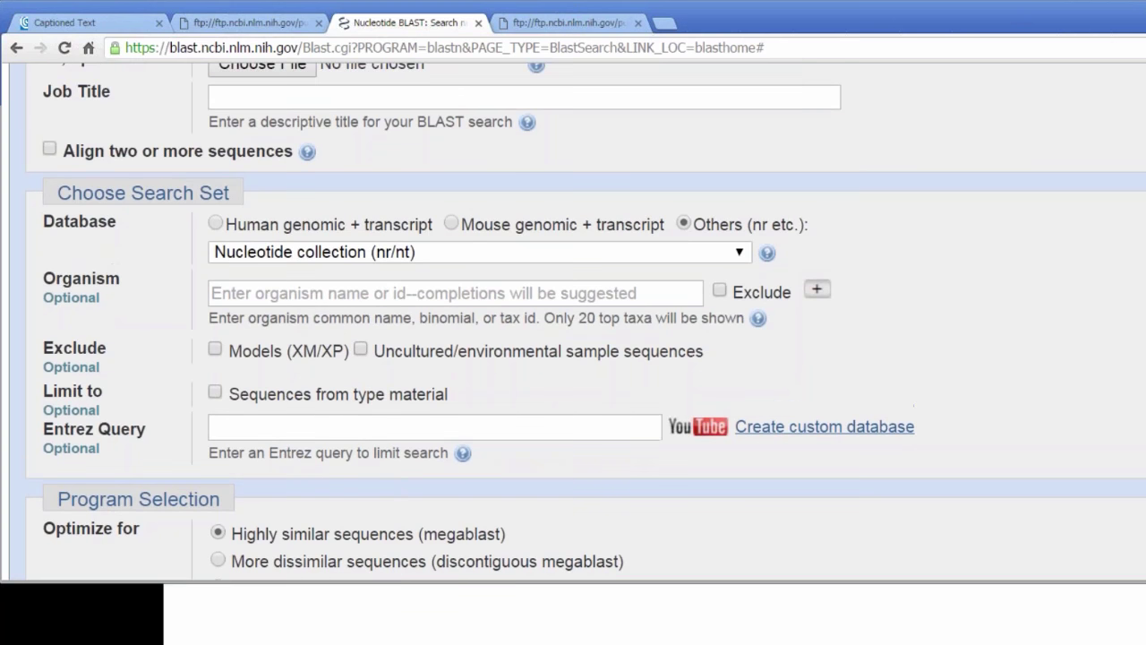
click(215, 391)
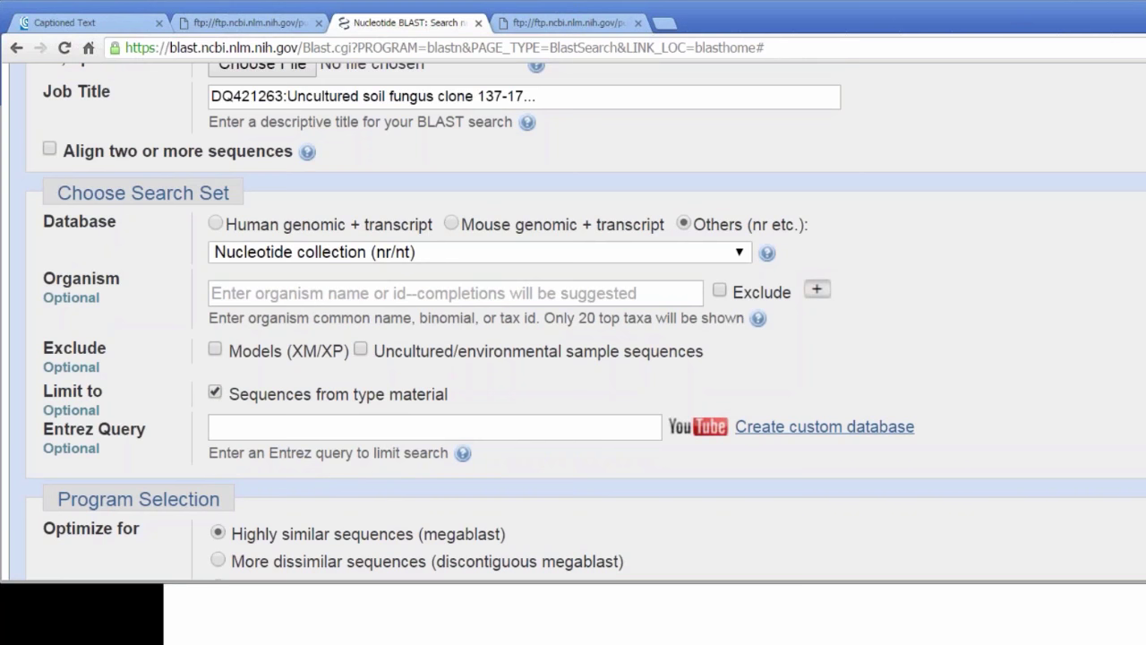
scroll(586, 321, up, 3)
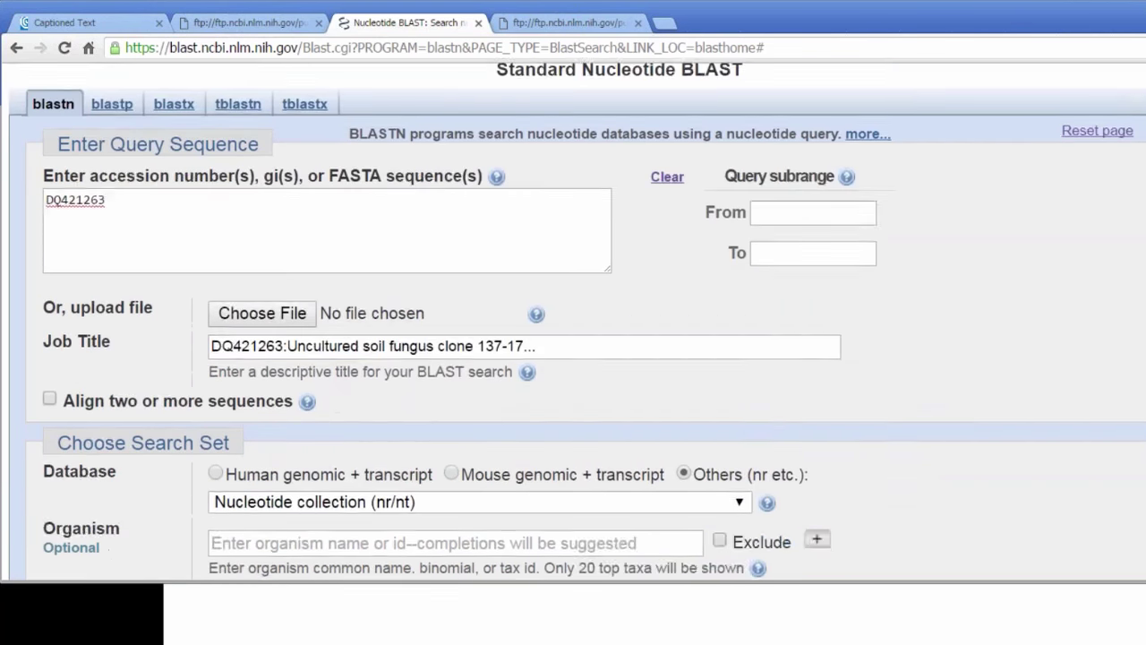
scroll(39, 547, down, 5)
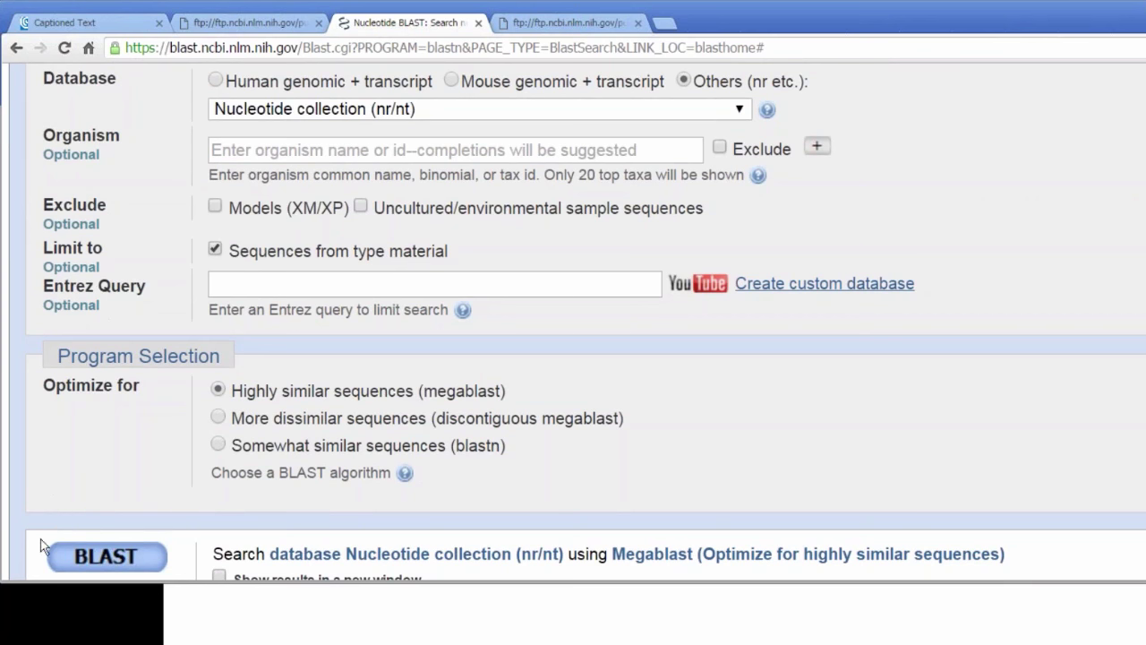
click(89, 556)
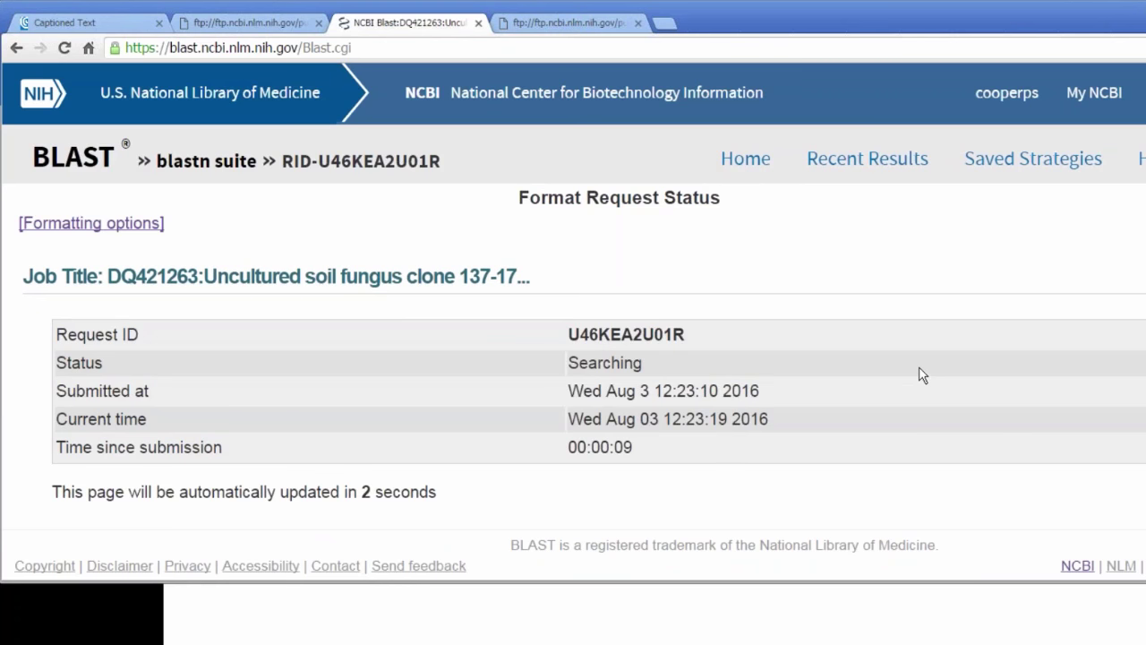
Step: Check the uncultured fungal clone section of the rRNA demo notes and return to the BLAST results
click(566, 22)
scroll(985, 400, down, 3)
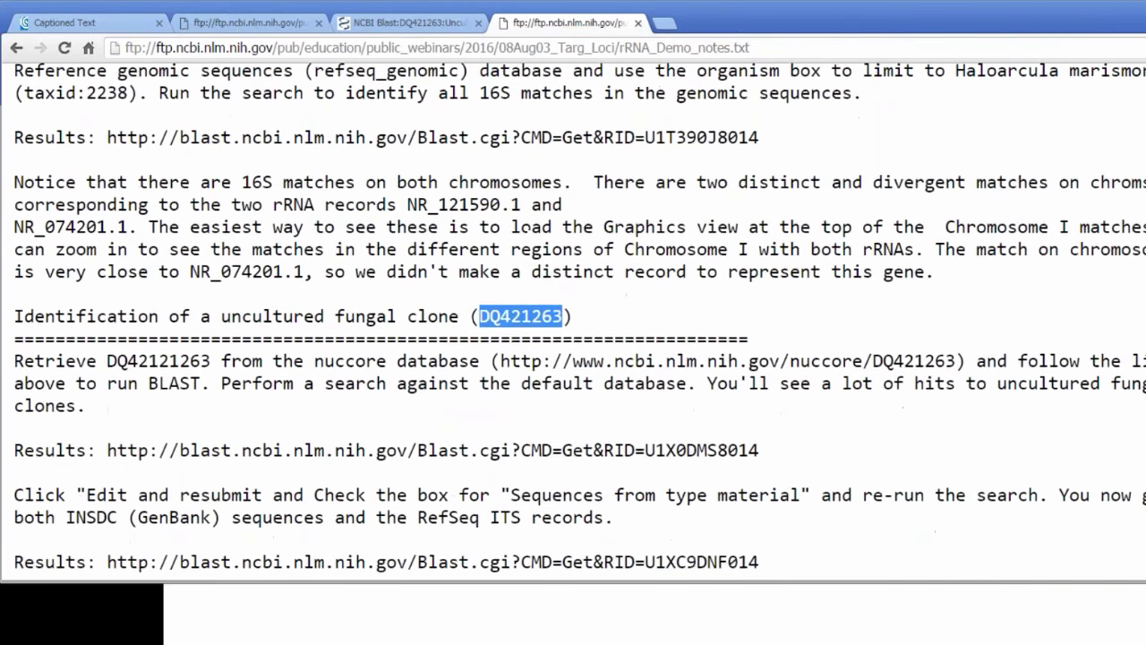
scroll(634, 254, down, 5)
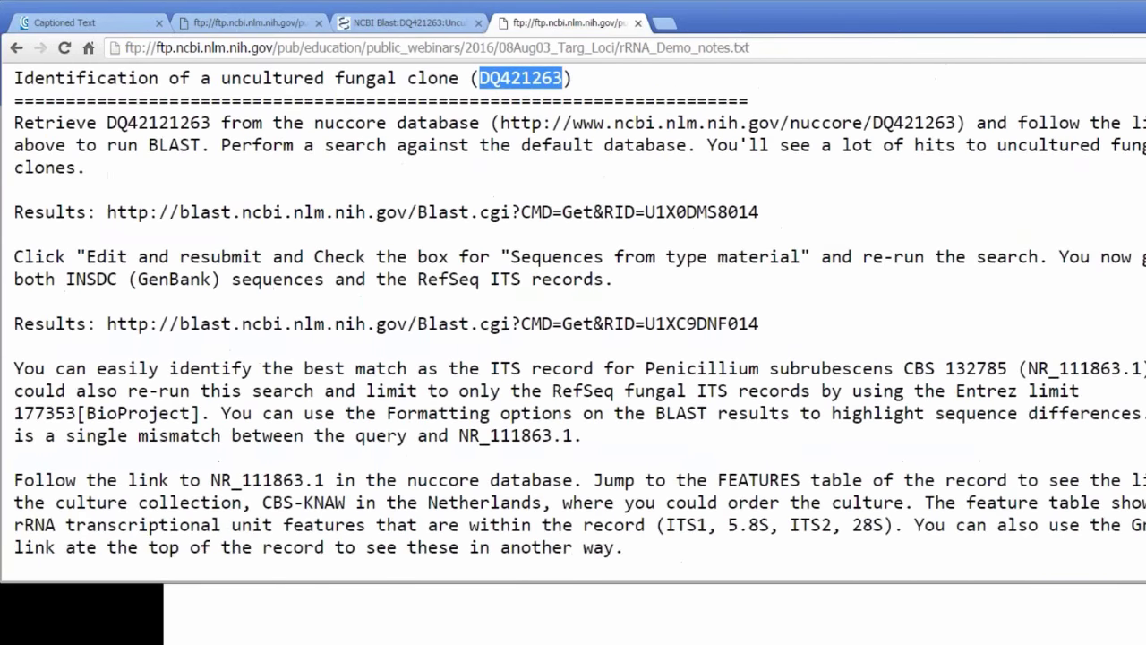
key(ctrl+shift+Tab)
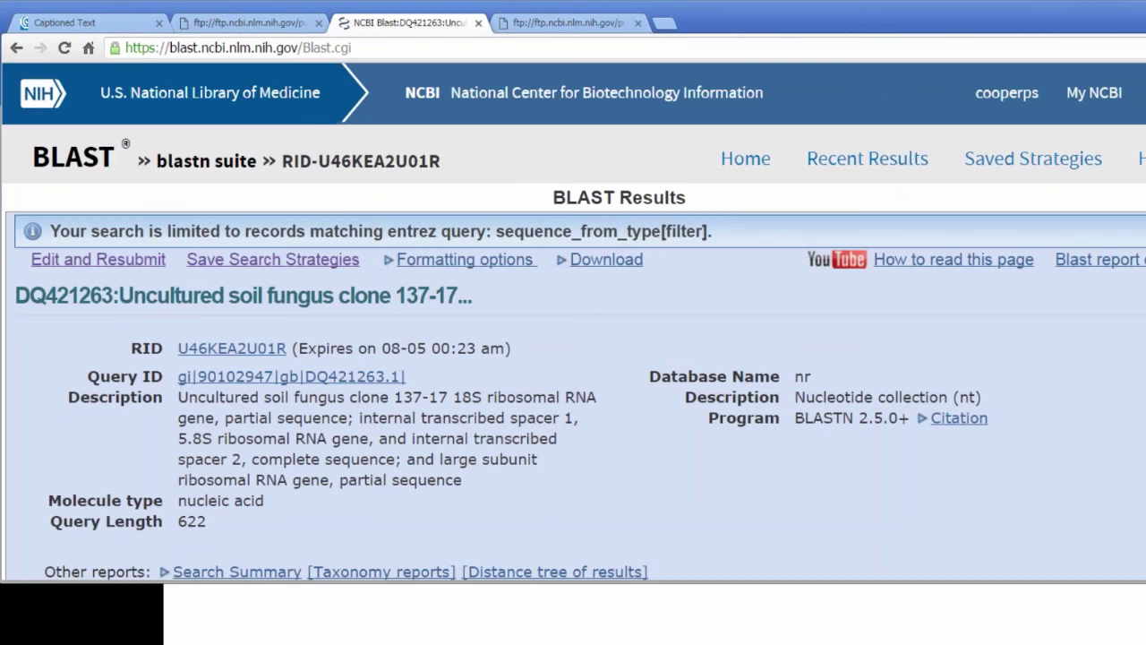
Step: View the pairwise alignment of the Penicillium subrubescens CBS 132785 ITS region match from the descriptions table
scroll(574, 322, down, 15)
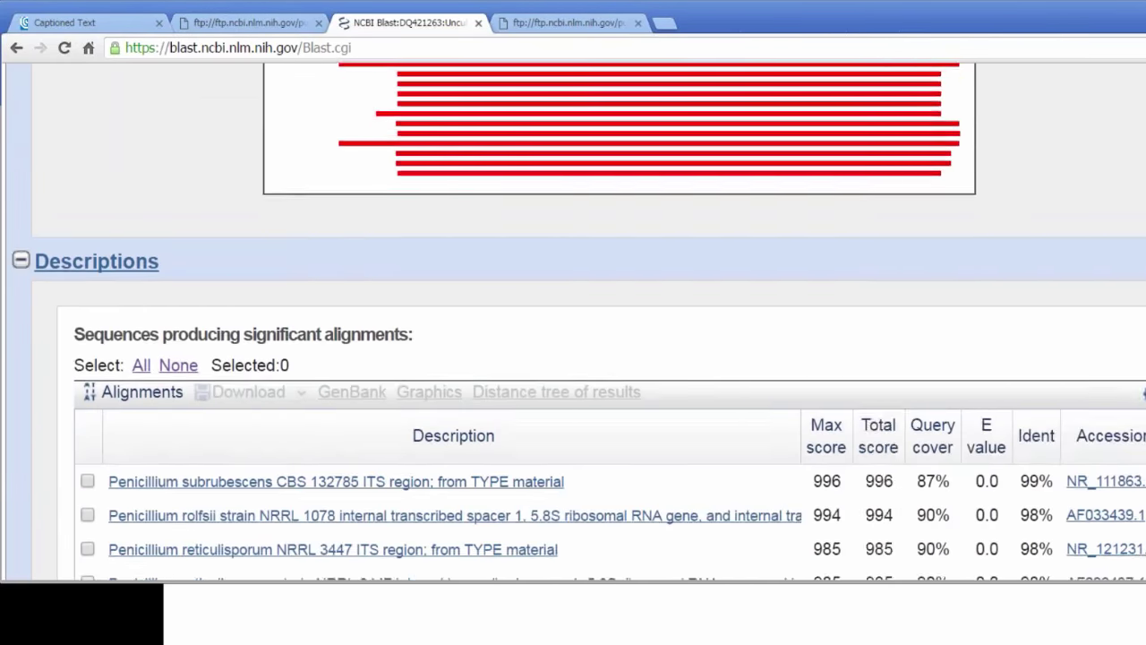
scroll(573, 323, down, 1)
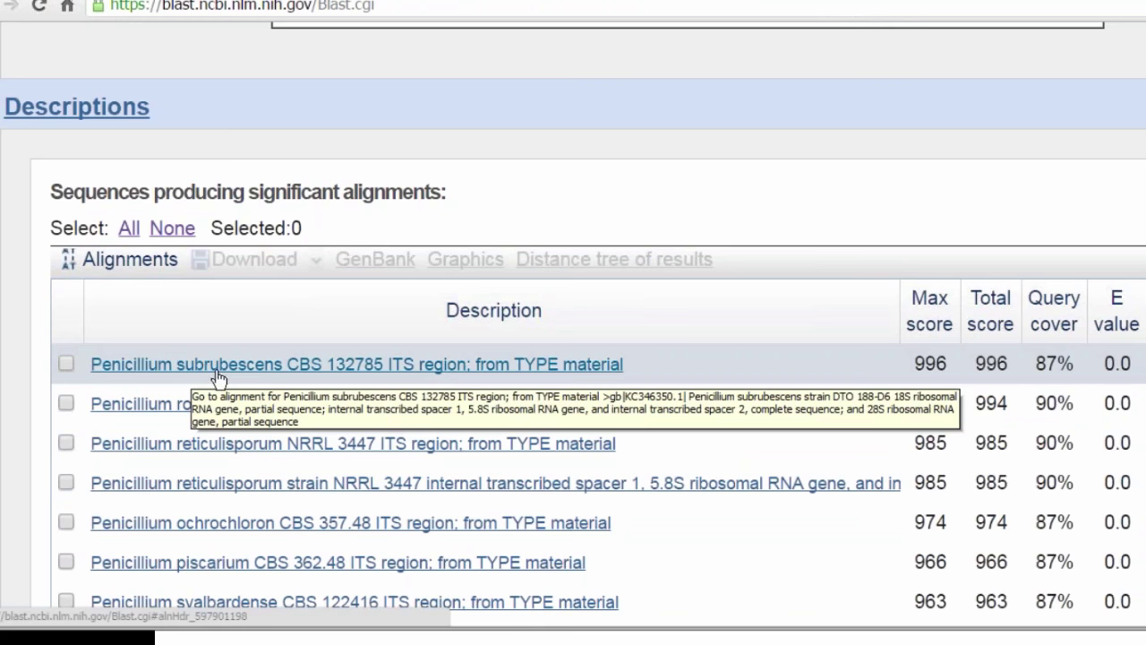
click(234, 372)
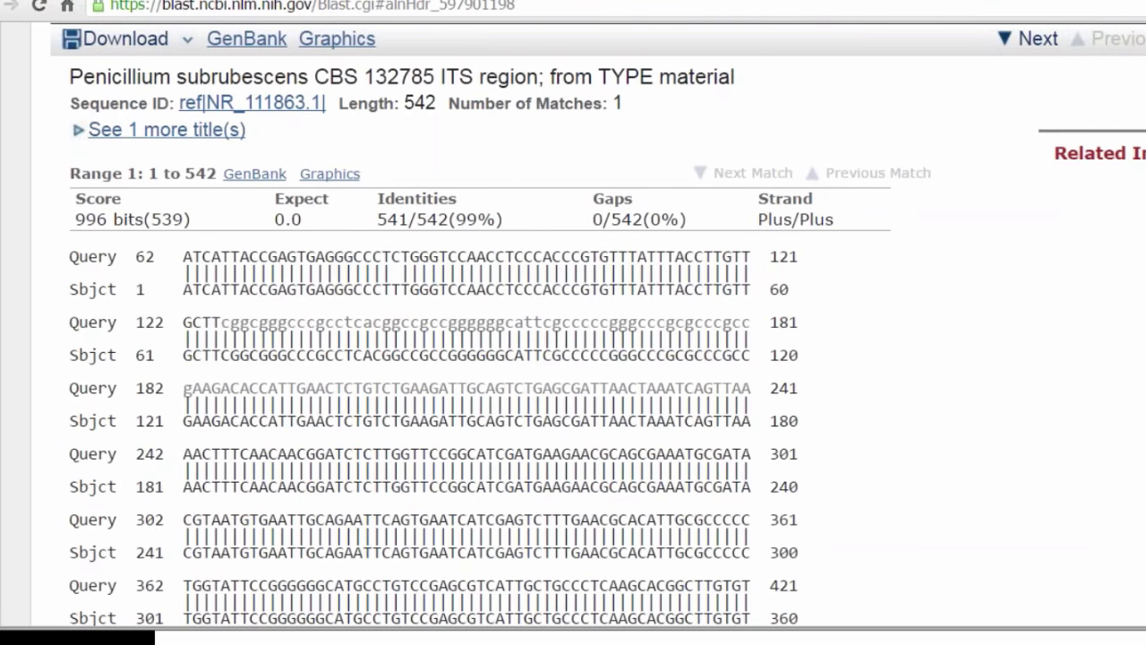
Step: Reformat the BLAST results with the alignment view set to Pairwise with dots for identities
scroll(573, 323, up, 20)
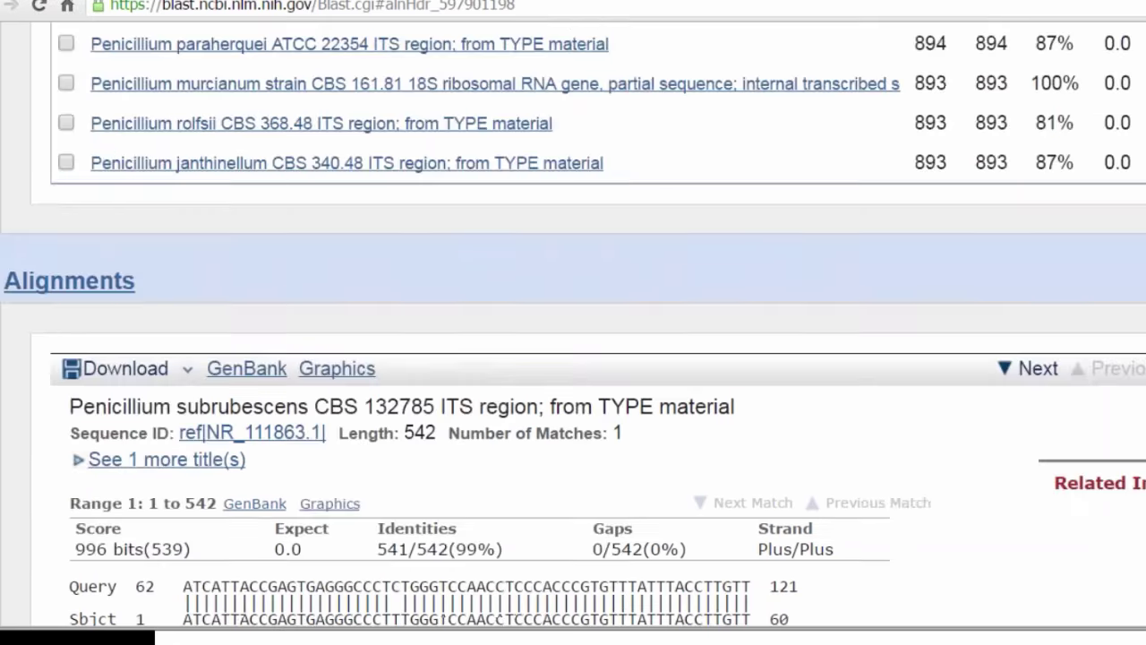
scroll(477, 260, up, 10)
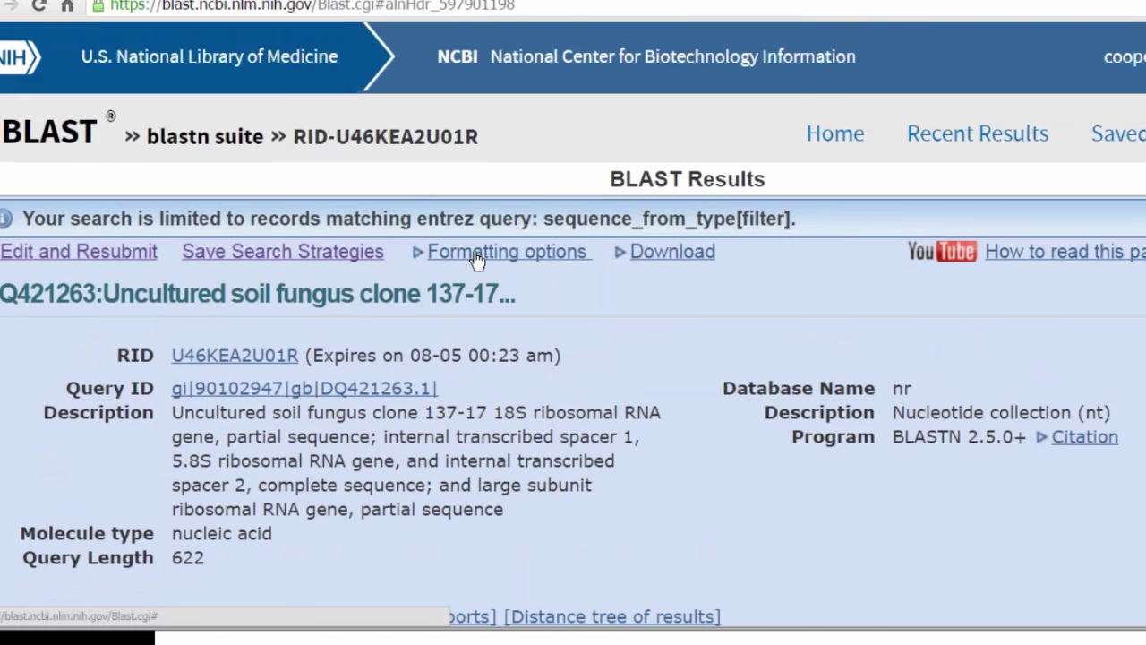
click(476, 255)
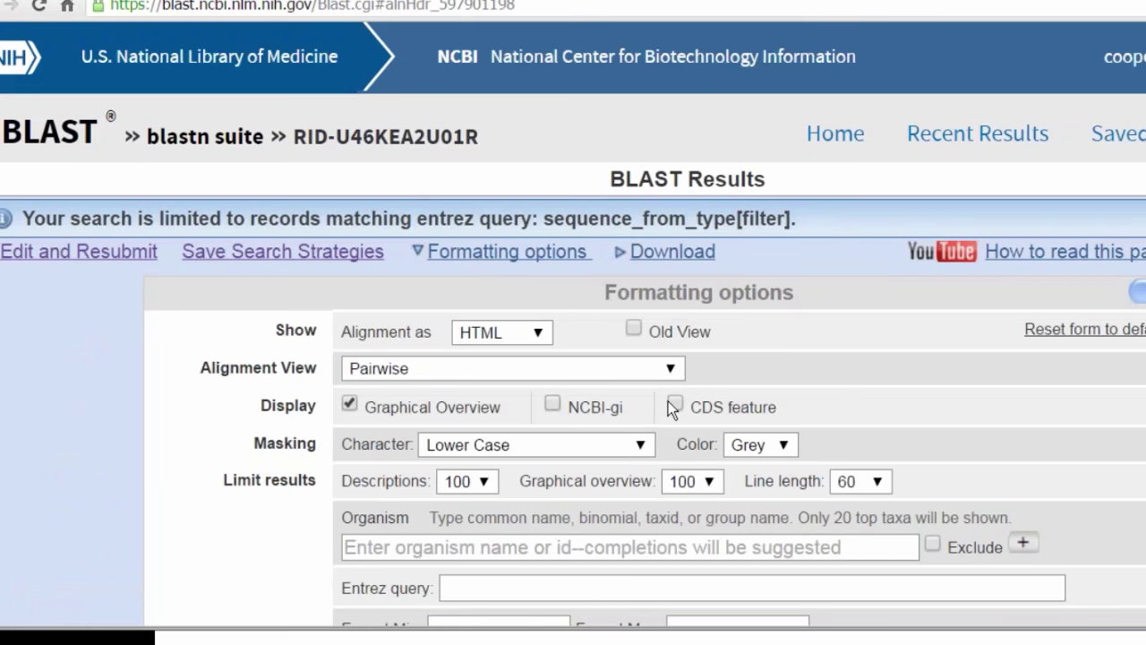
click(670, 368)
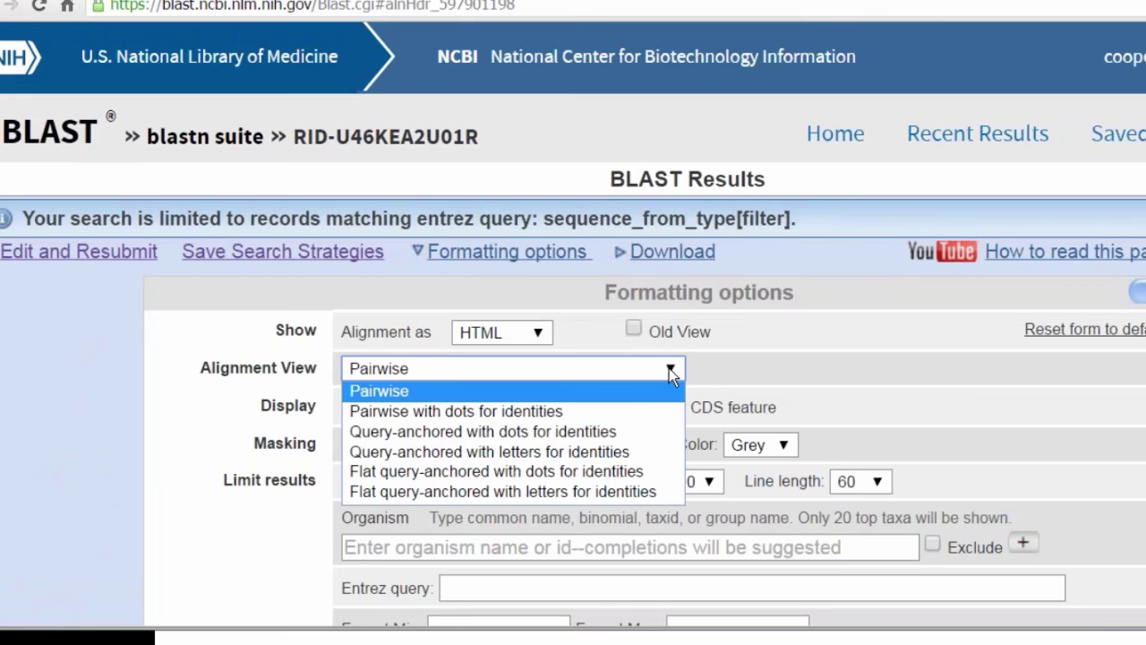
click(614, 410)
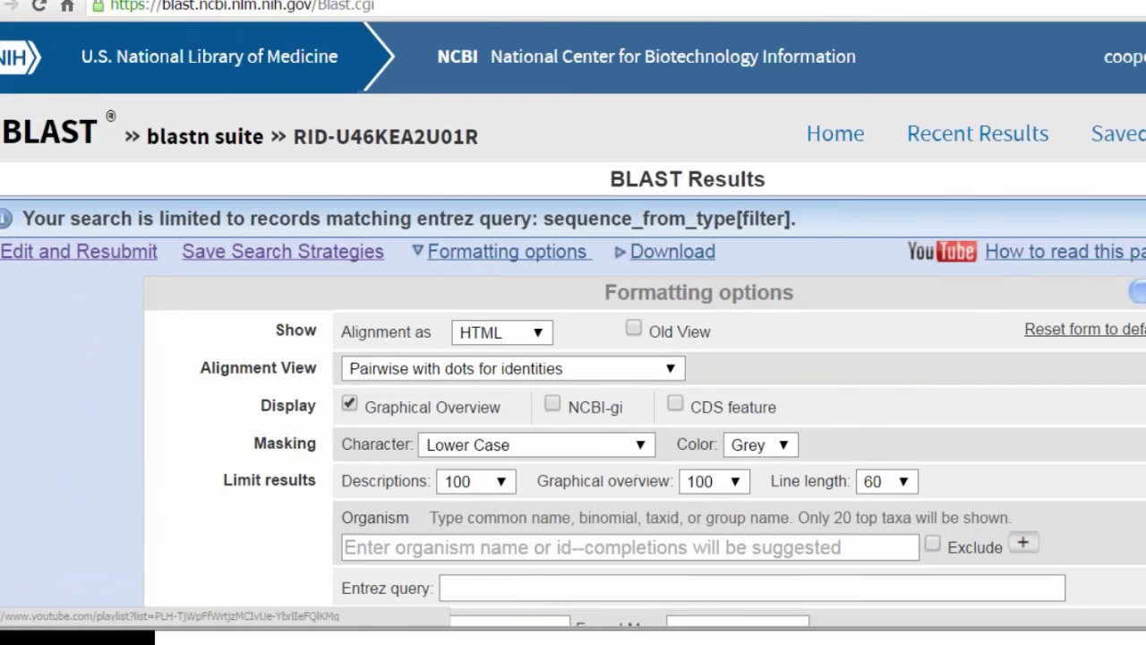
Step: Inspect the Penicillium subrubescens CBS 132785 alignment for sequence differences and open its GenBank record NR_111863.1
scroll(573, 322, down, 15)
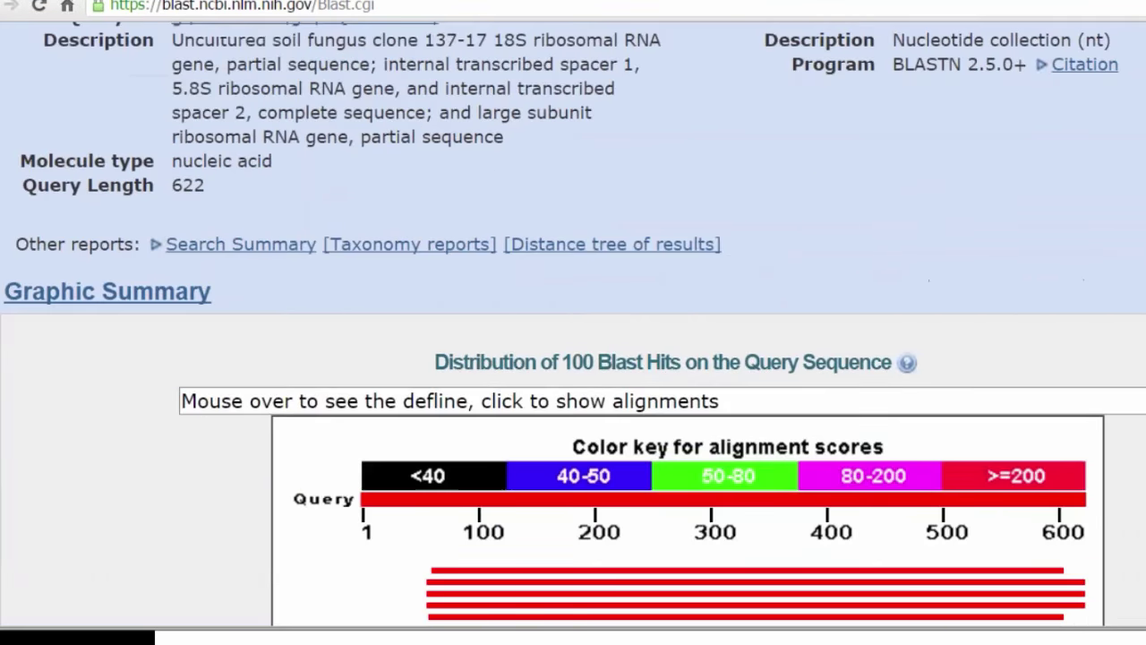
scroll(573, 322, down, 2)
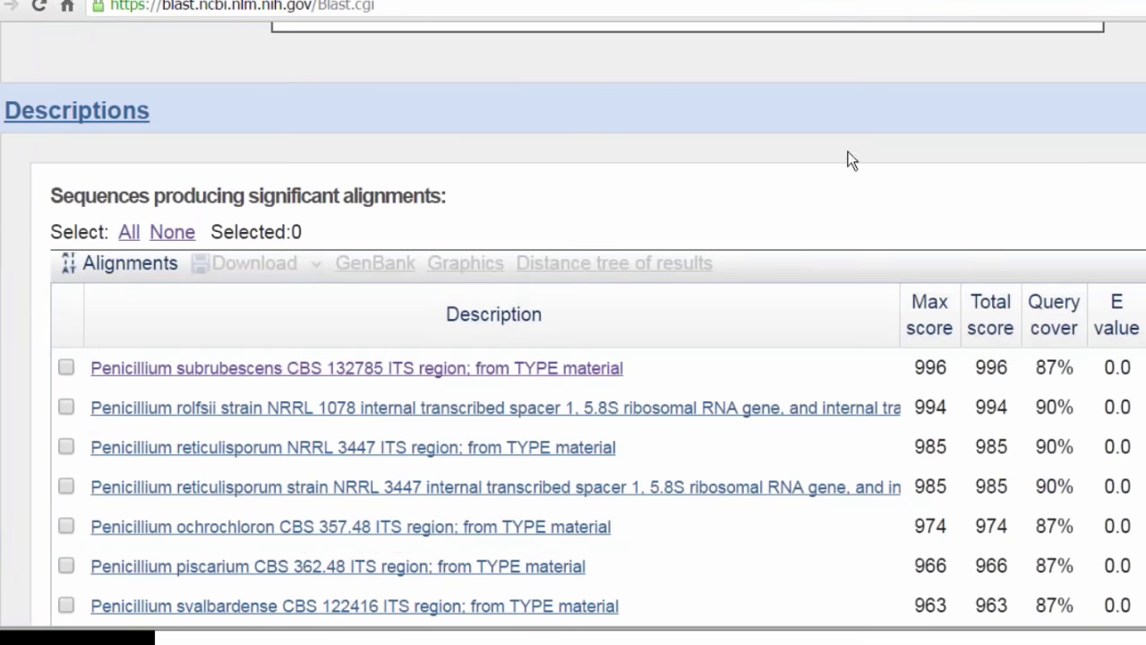
click(492, 368)
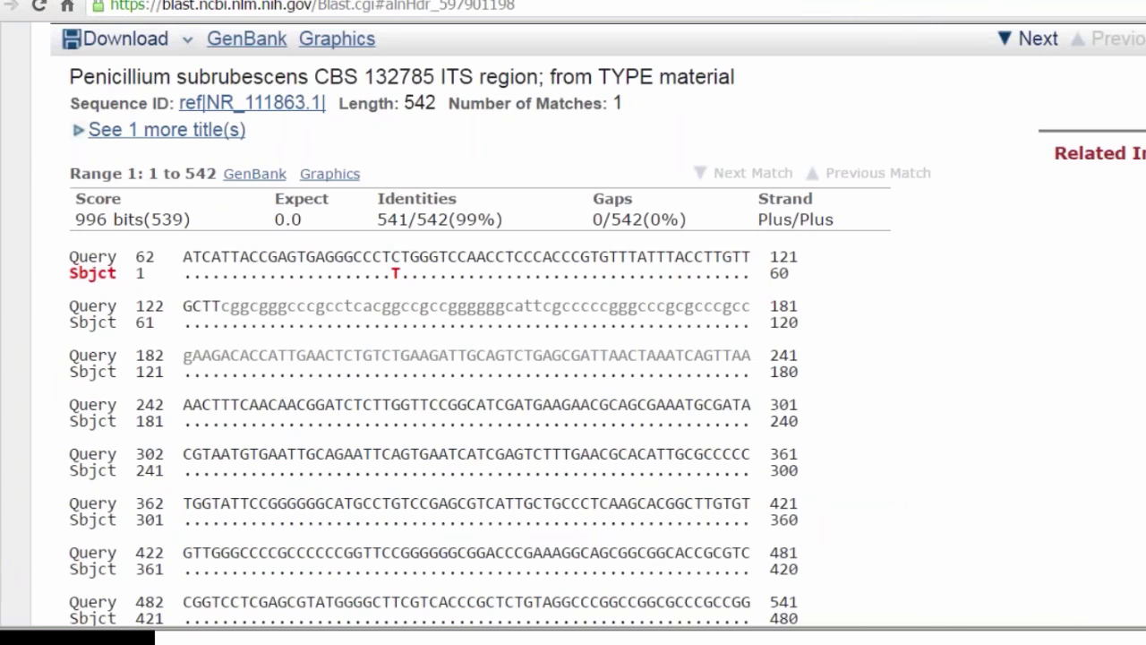
scroll(573, 323, down, 3)
scroll(573, 323, up, 2)
scroll(573, 323, up, 2)
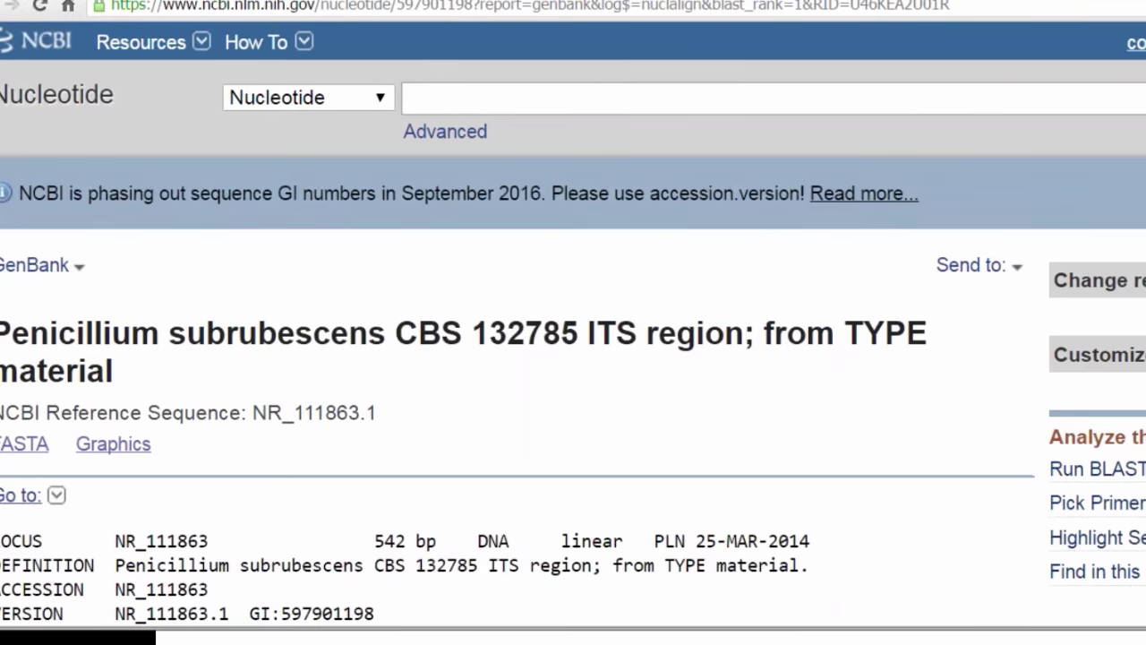
Step: Examine the record's FEATURES table, covering the CBS 132785 culture collection link and the ITS1, 5.8S, ITS2 and 28S features, and return to the record heading
scroll(573, 359, down, 9)
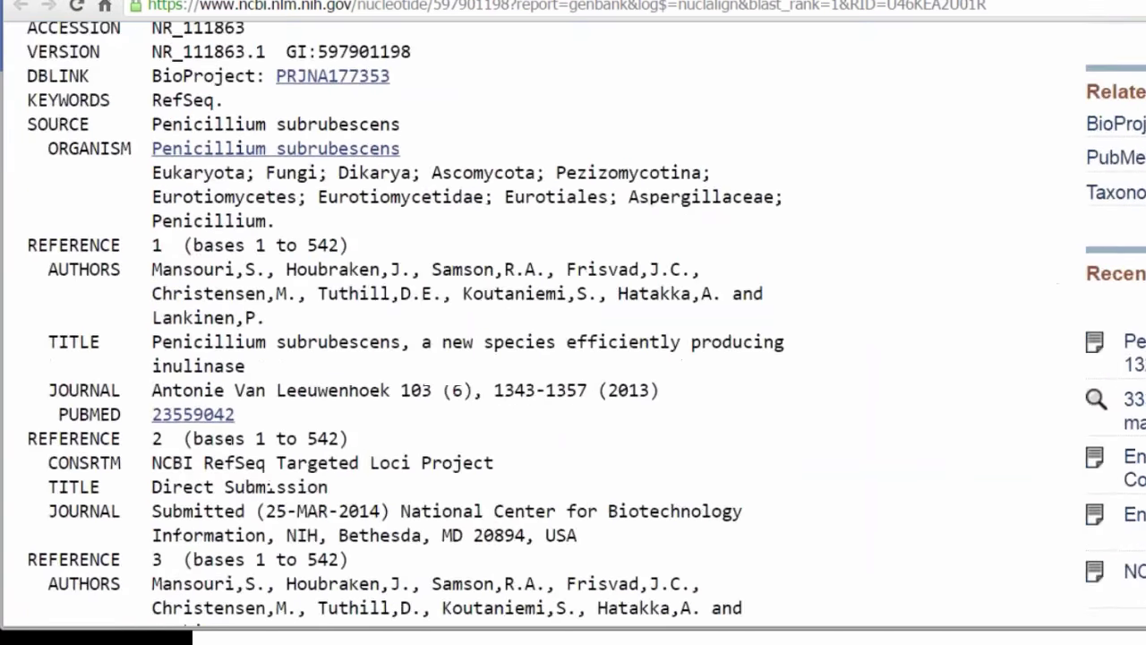
scroll(574, 359, down, 5)
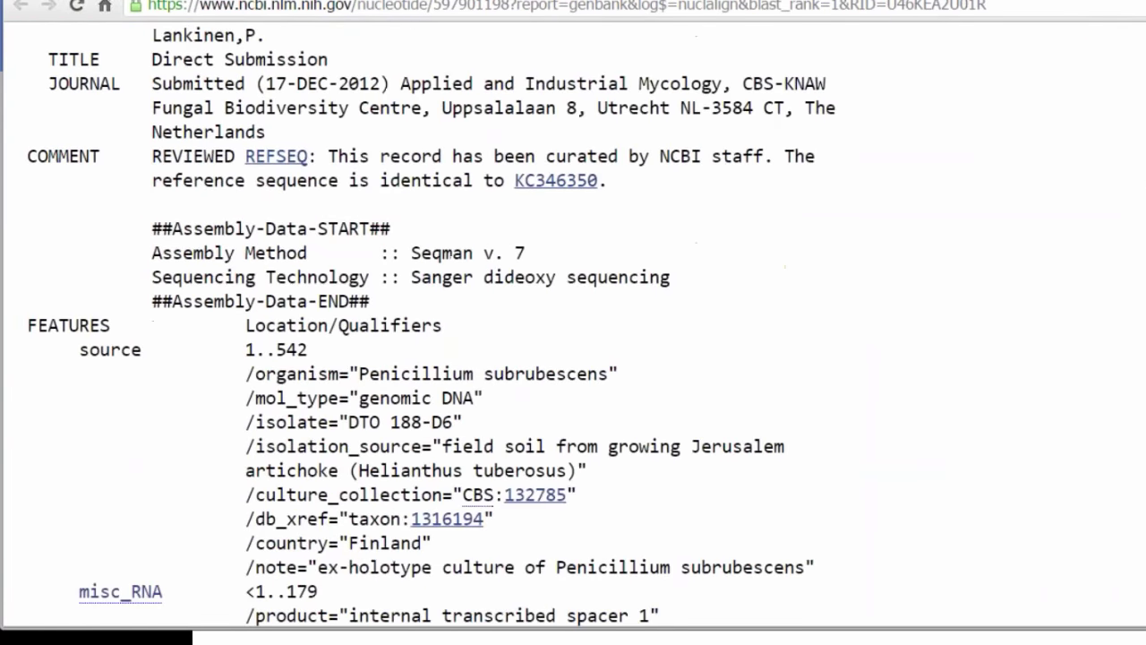
scroll(573, 359, down, 3)
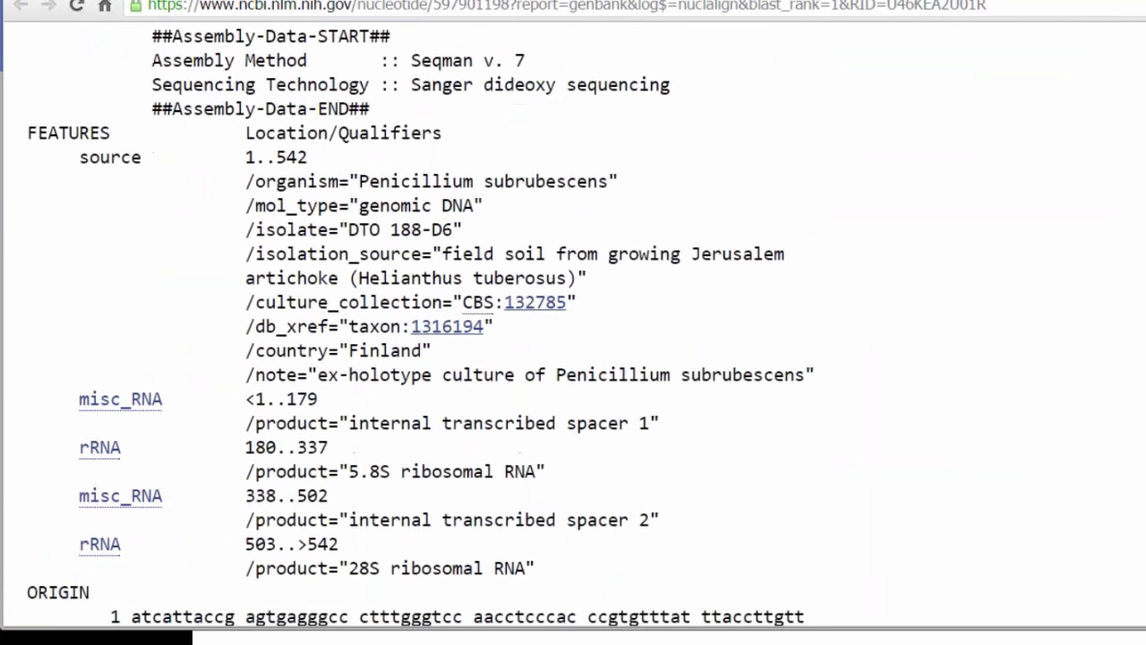
scroll(573, 359, up, 1)
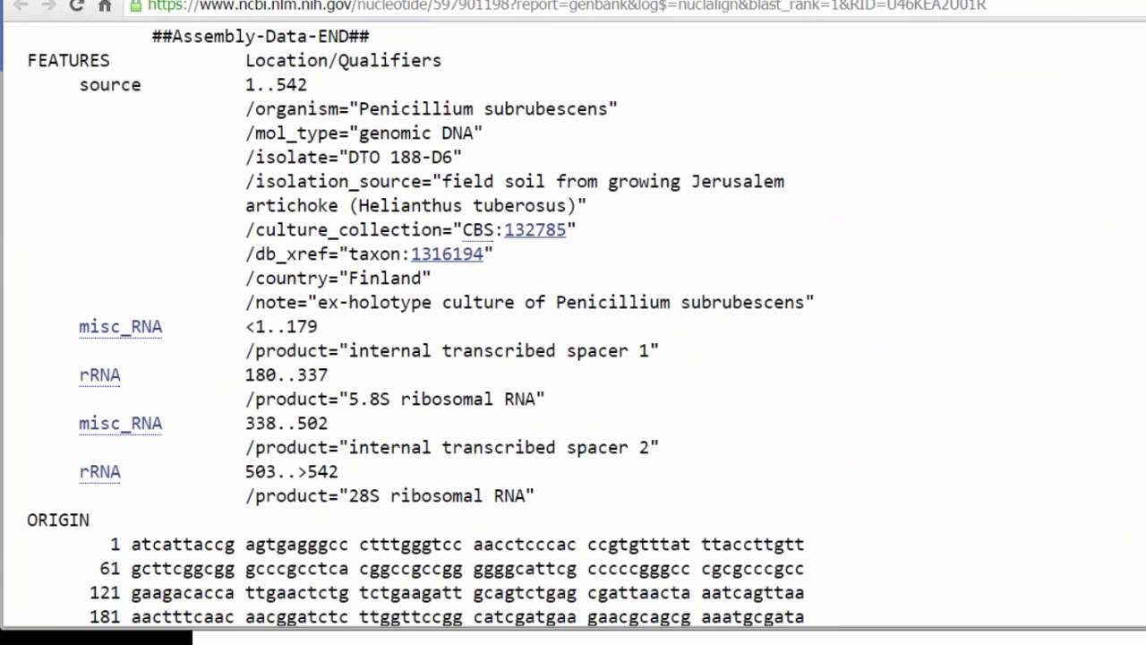
scroll(561, 263, up, 1)
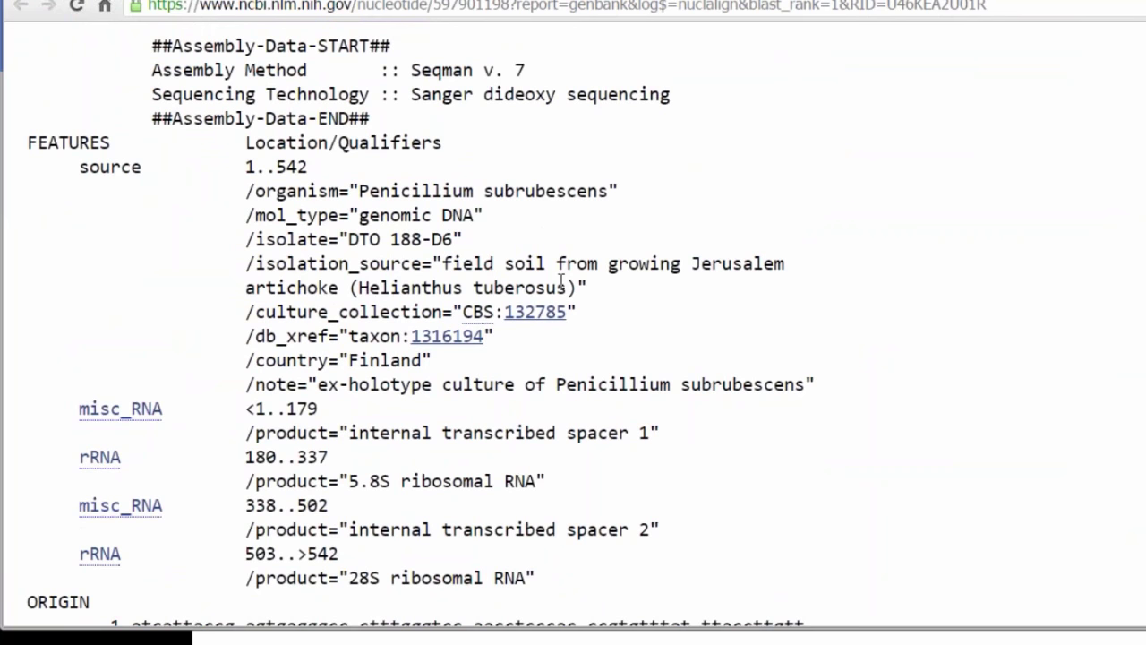
click(520, 323)
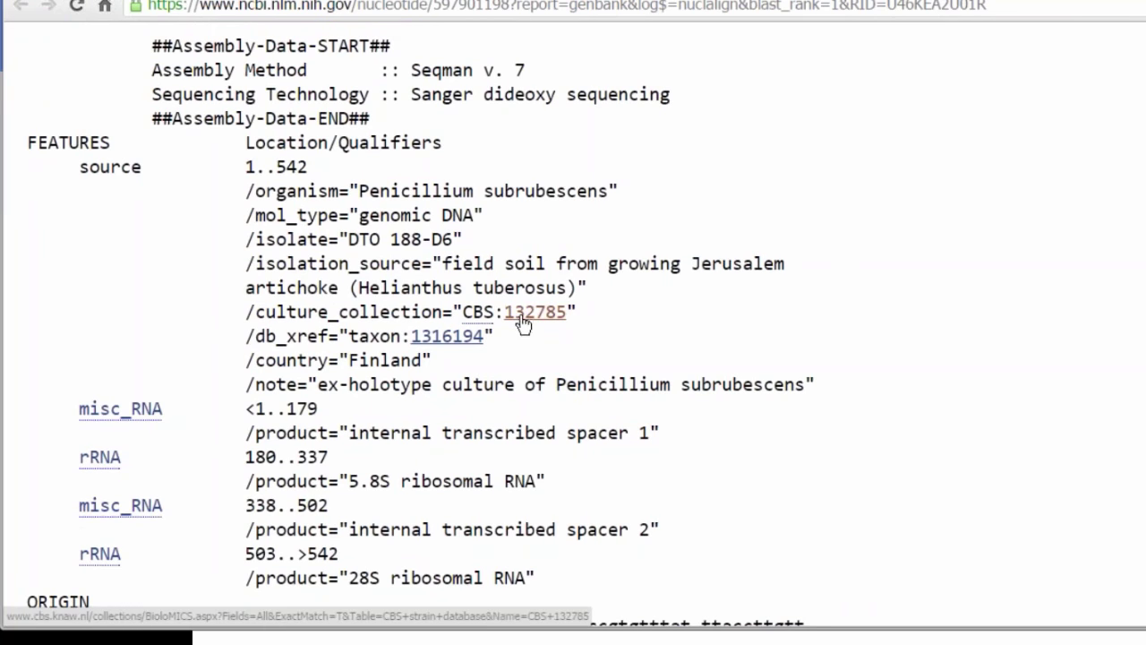
scroll(421, 324, down, 1)
scroll(243, 342, down, 2)
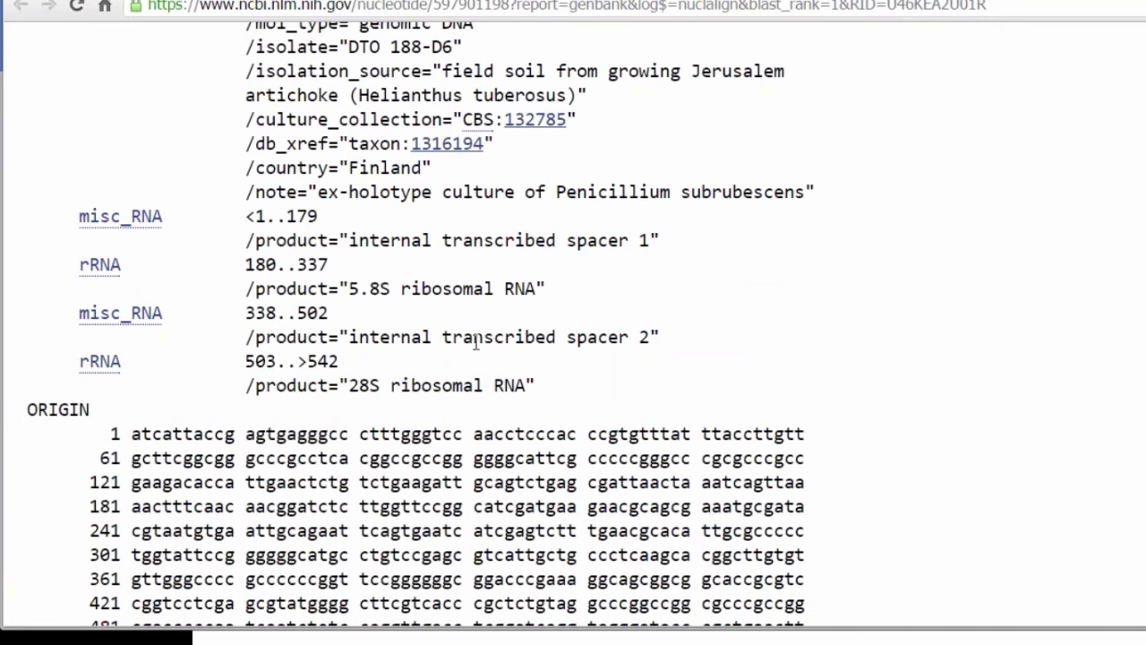
scroll(573, 322, up, 10)
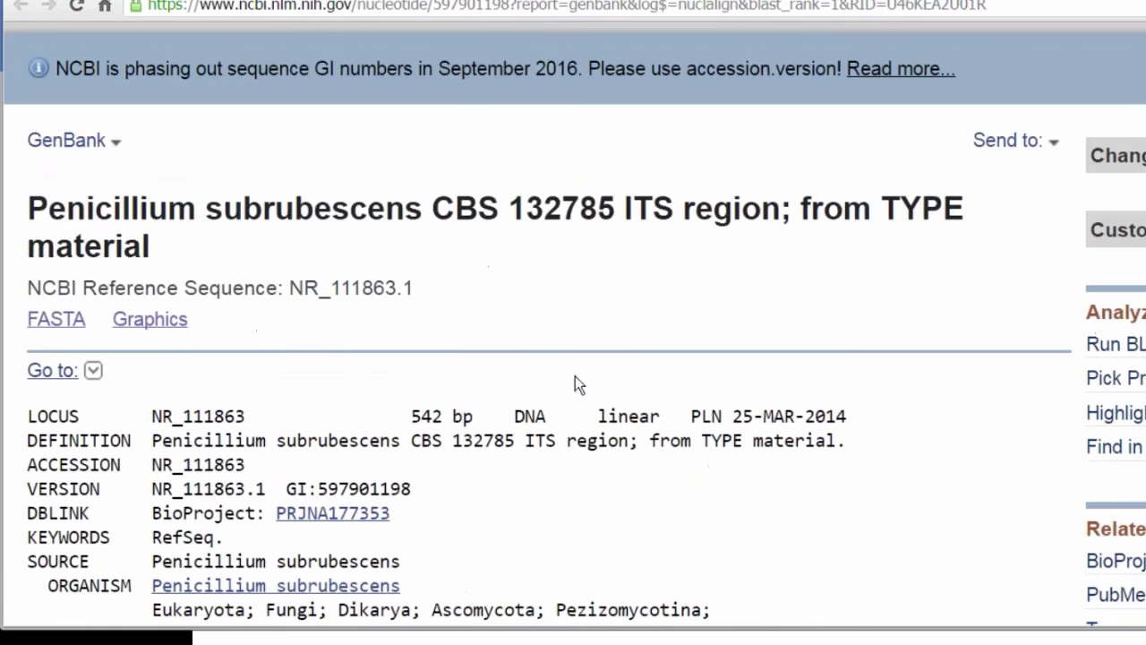
Step: Display record NR_111863.1 in the Graphics view and examine its 5.8S, internal transcribed spacer and 28S features
click(164, 333)
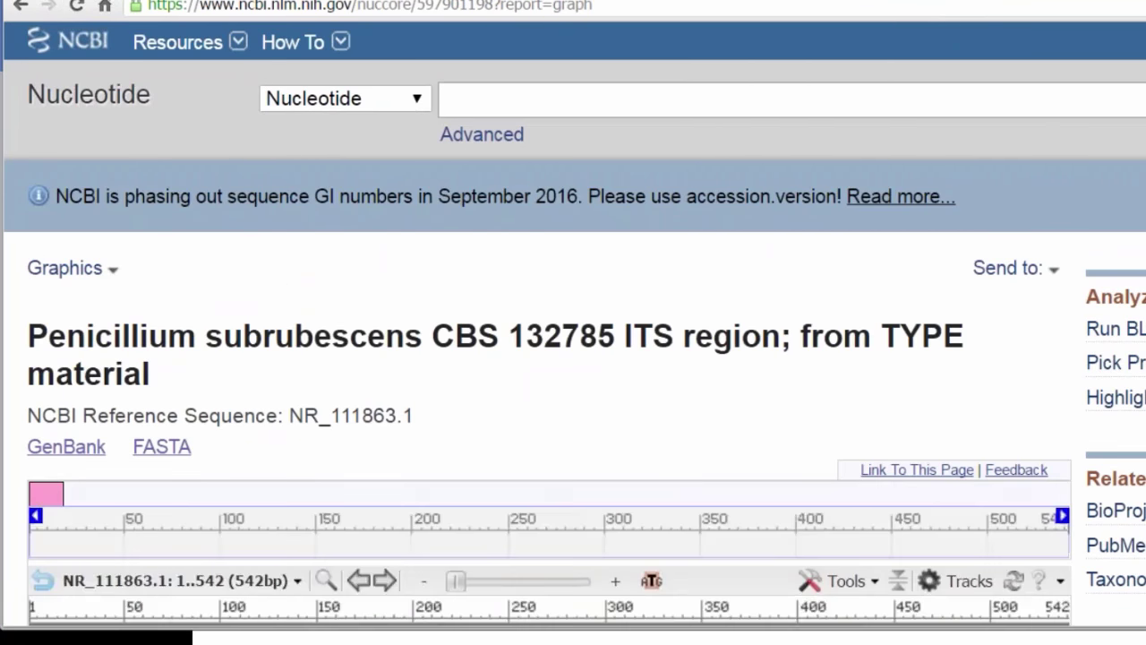
scroll(573, 323, down, 5)
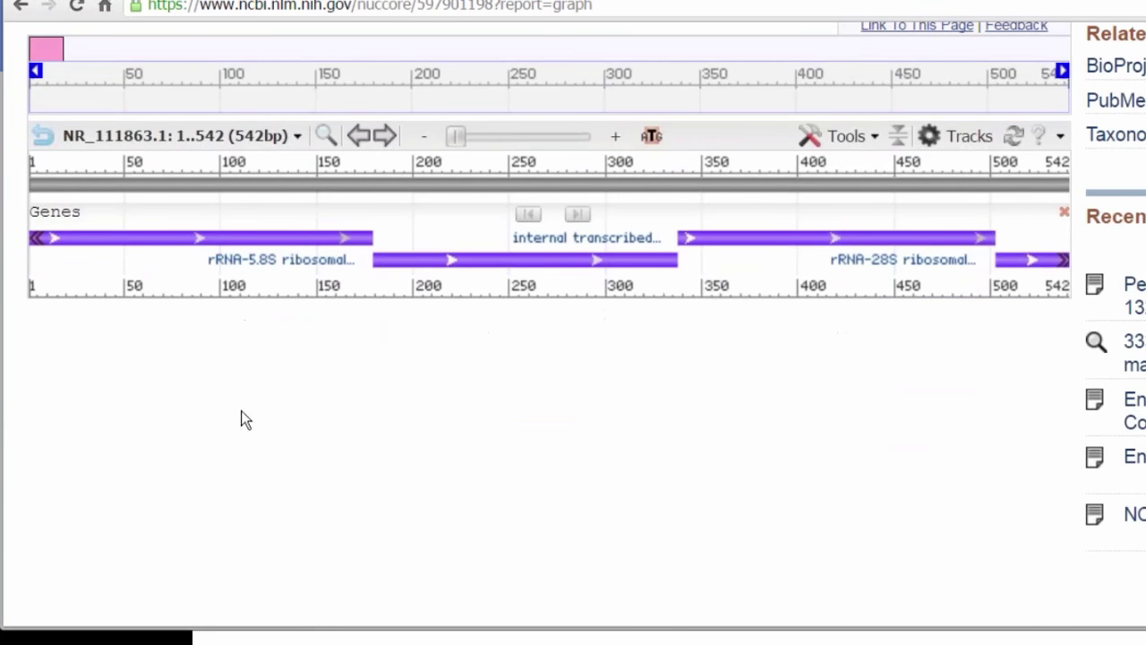
click(544, 265)
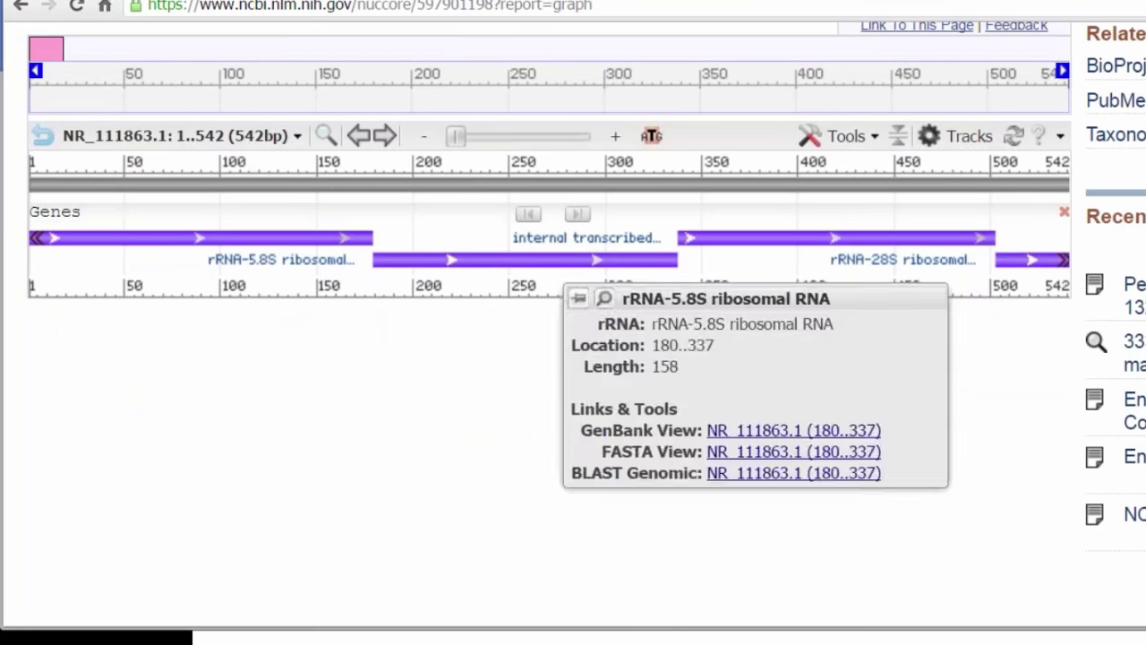
click(858, 259)
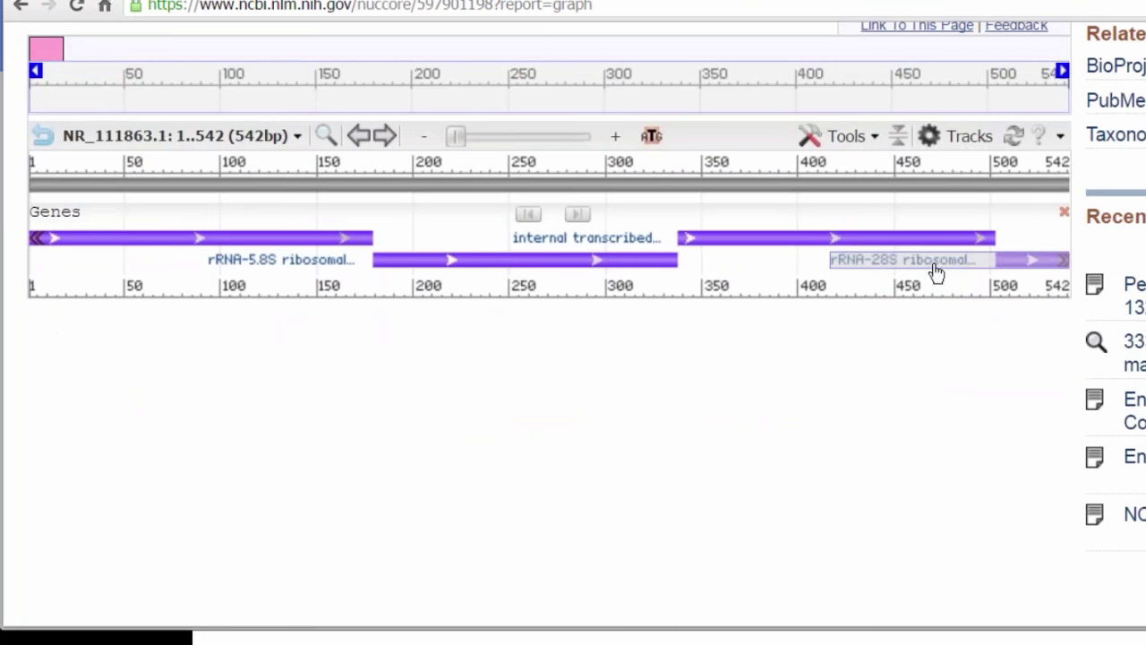
click(895, 247)
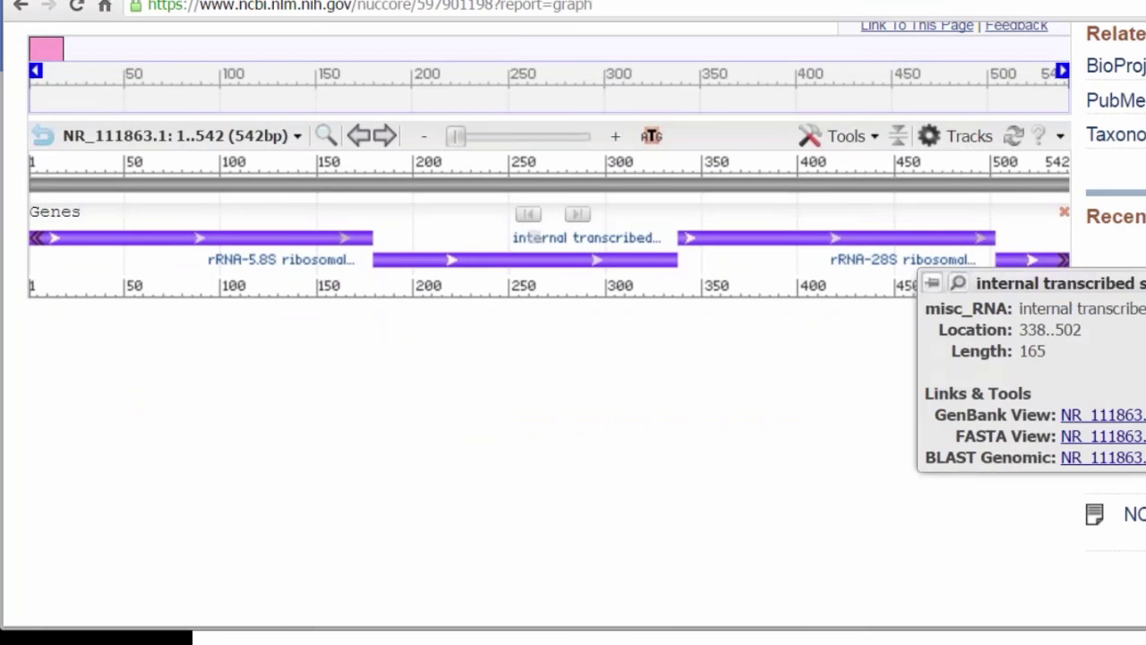
click(151, 242)
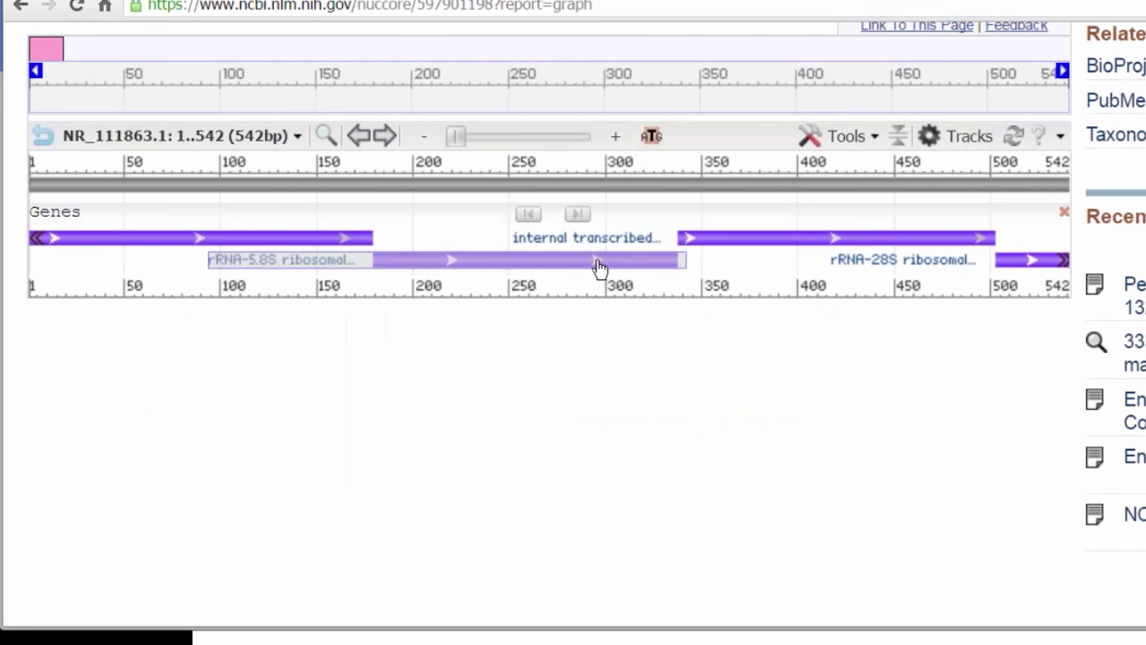
mouse_move(599, 267)
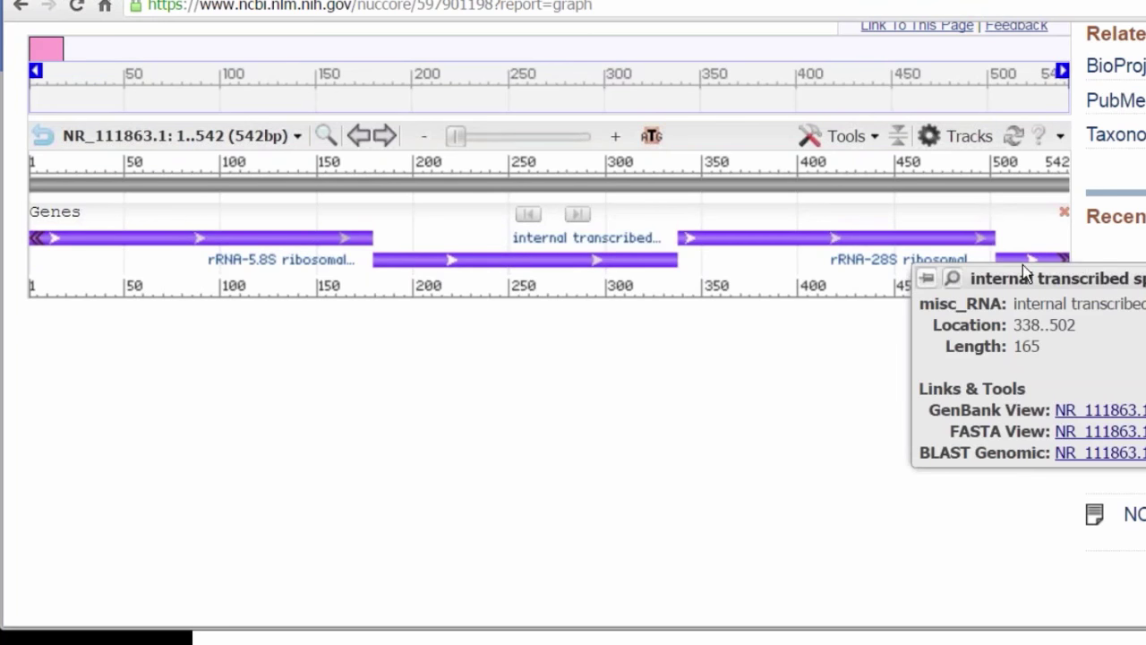
mouse_move(1034, 259)
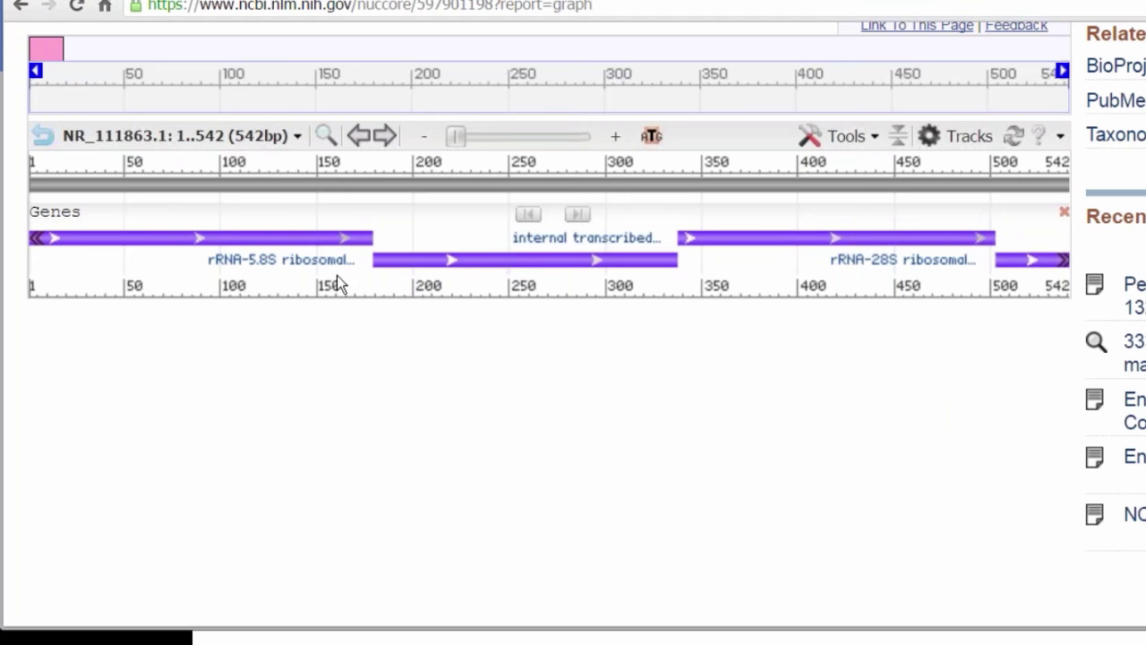
key(ctrl+Tab)
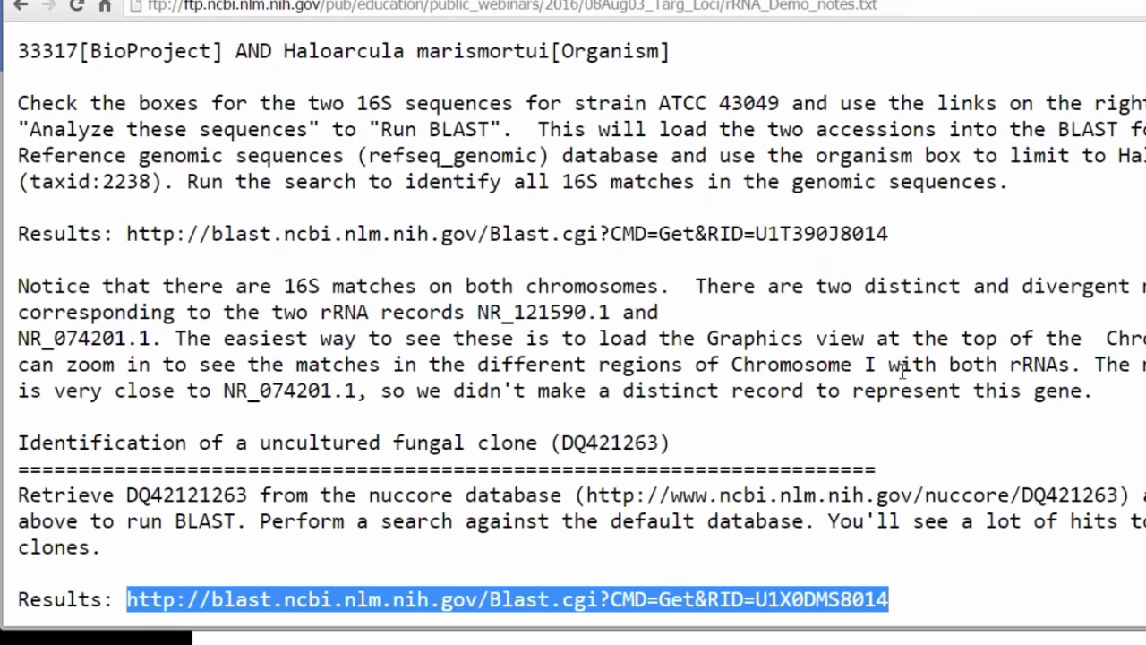
scroll(573, 323, down, 6)
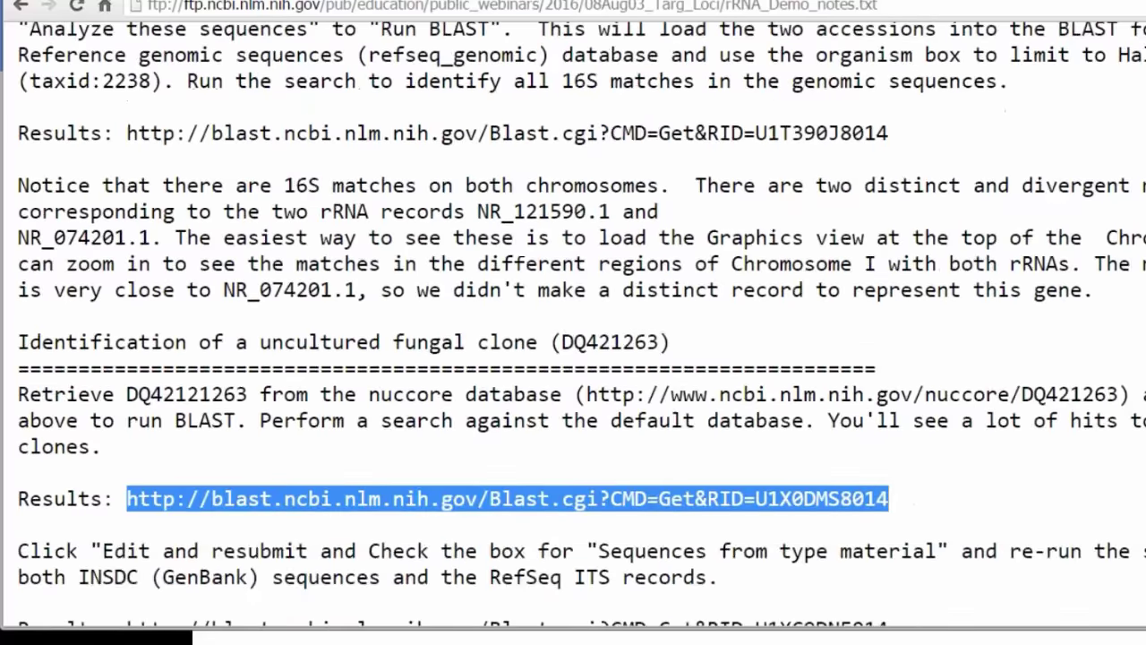
scroll(785, 391, down, 4)
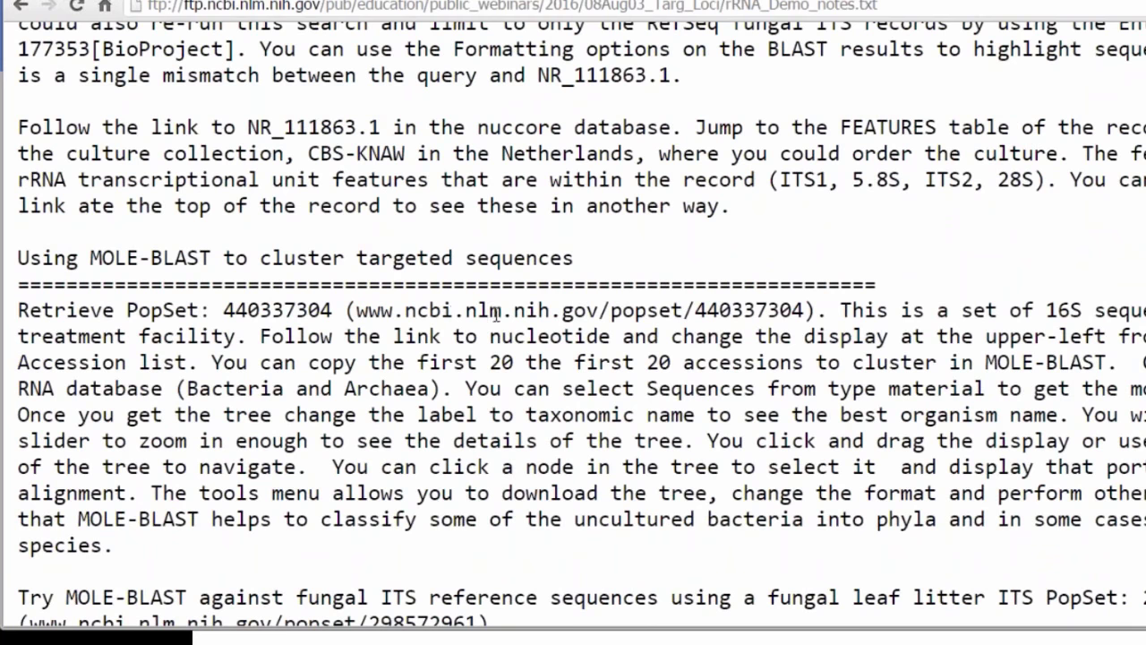
drag(357, 310, 806, 311)
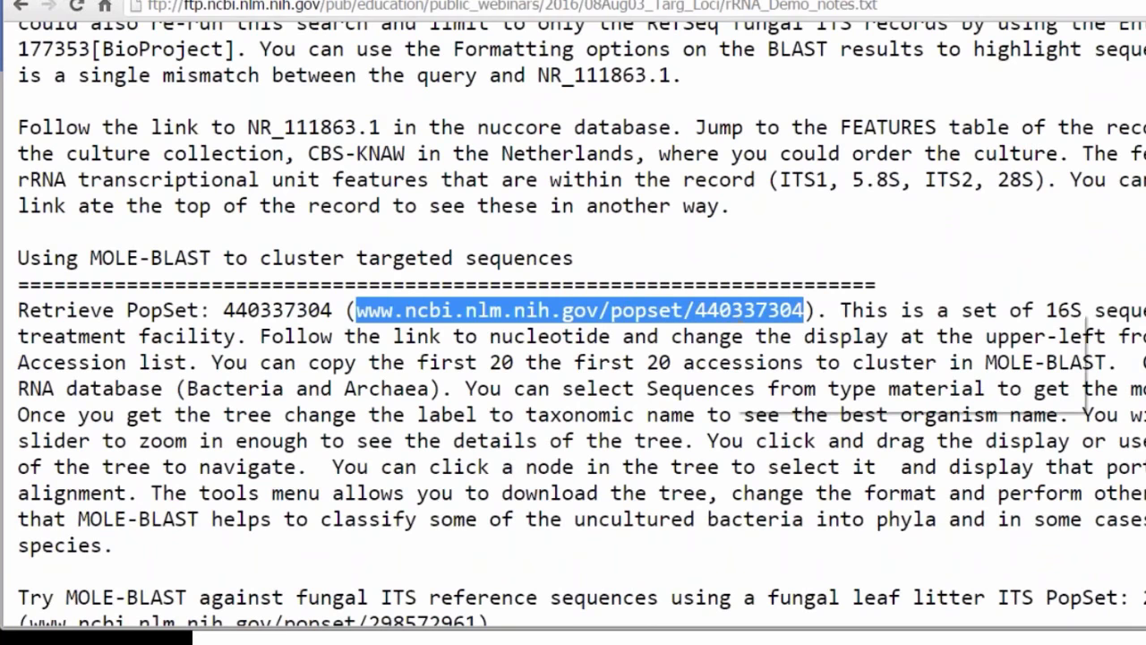
right_click(767, 314)
click(779, 324)
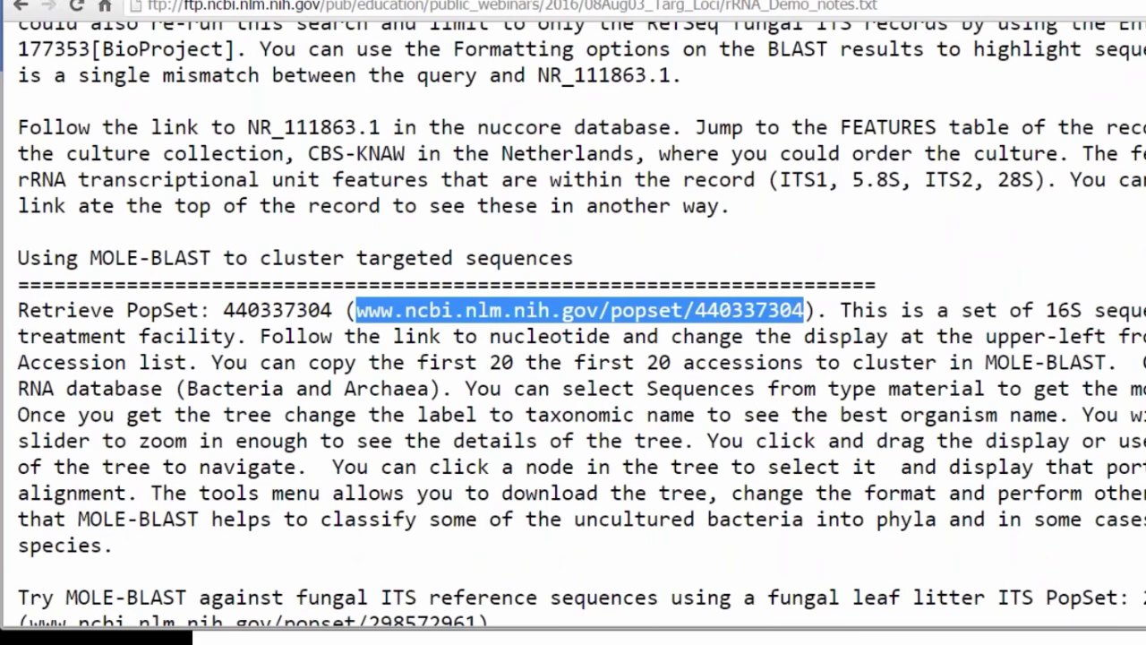
Step: Load the copied PopSet 440337304 address in the browser tab holding the BLAST alignment results
key(ctrl+Tab)
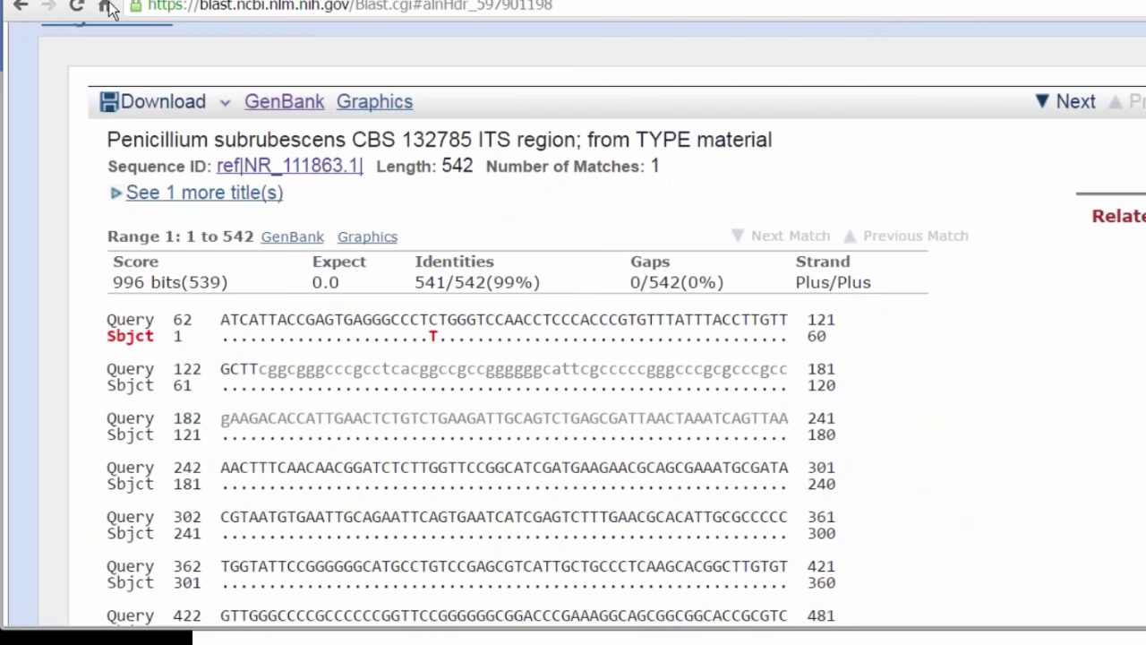
click(108, 7)
click(363, 97)
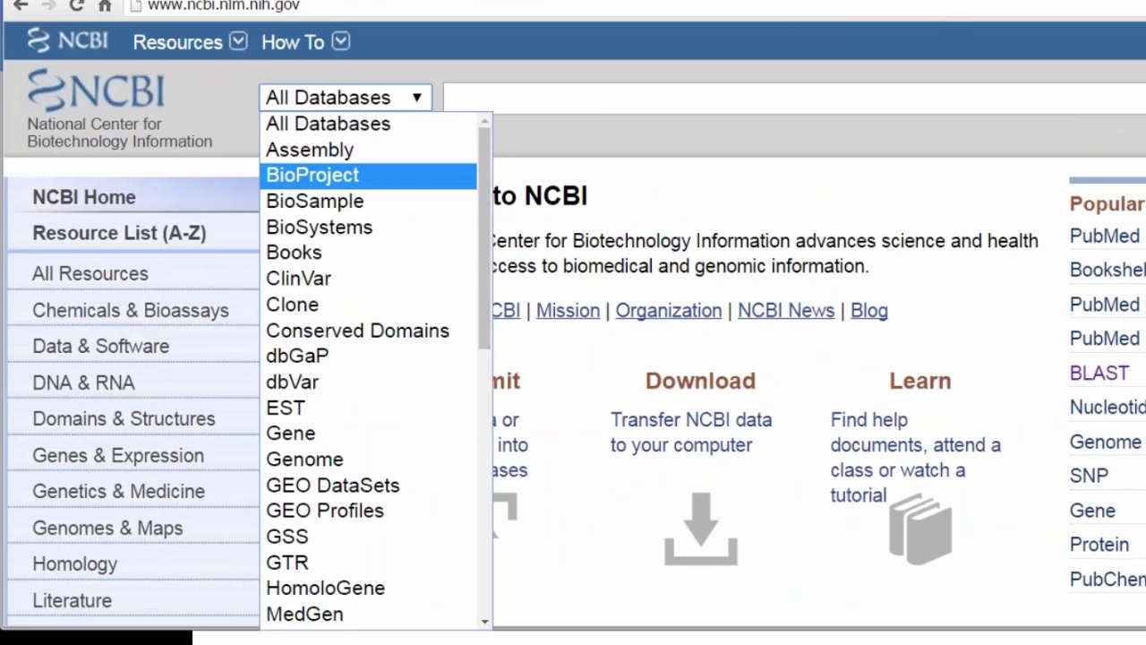
click(433, 5)
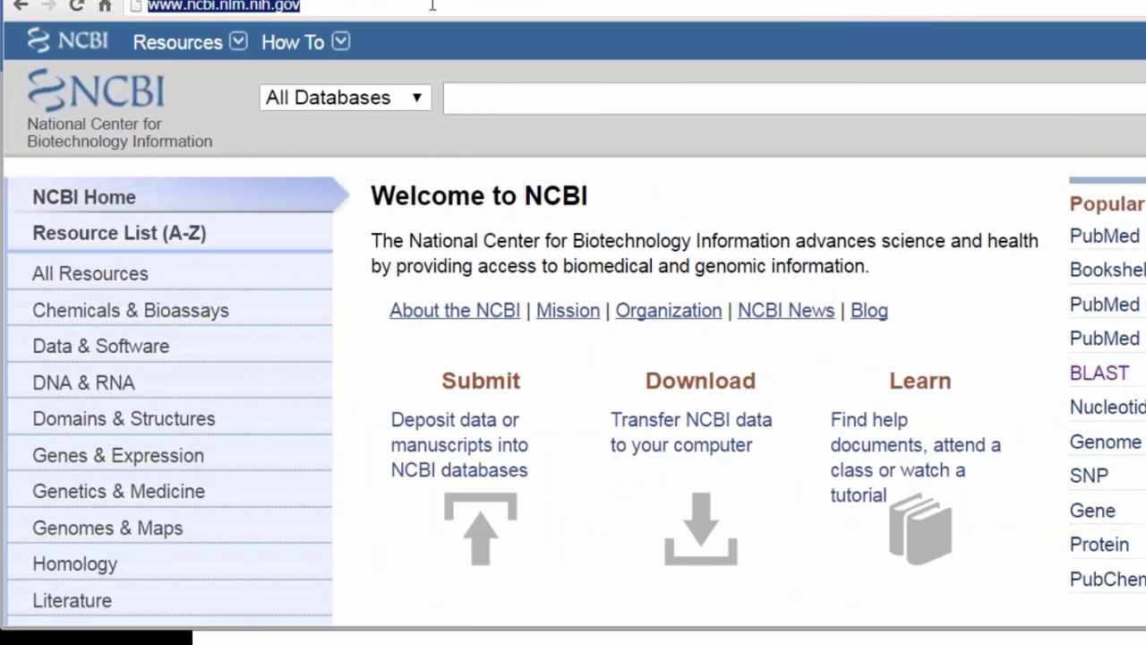
text(v)
key(BackSpace)
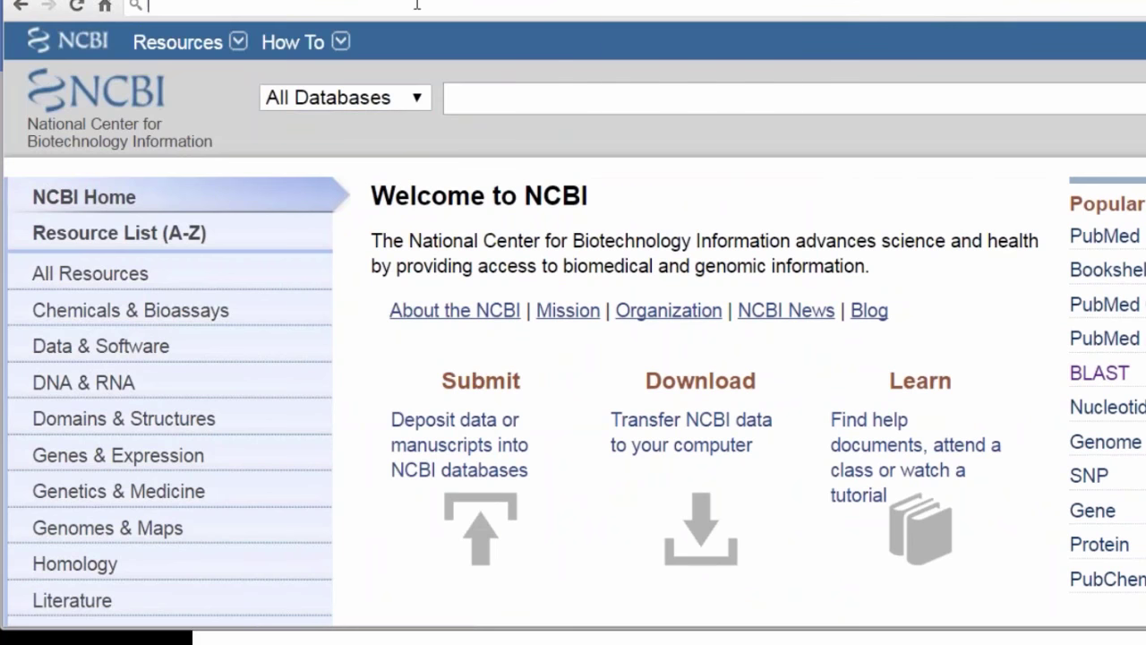
key(ctrl+v)
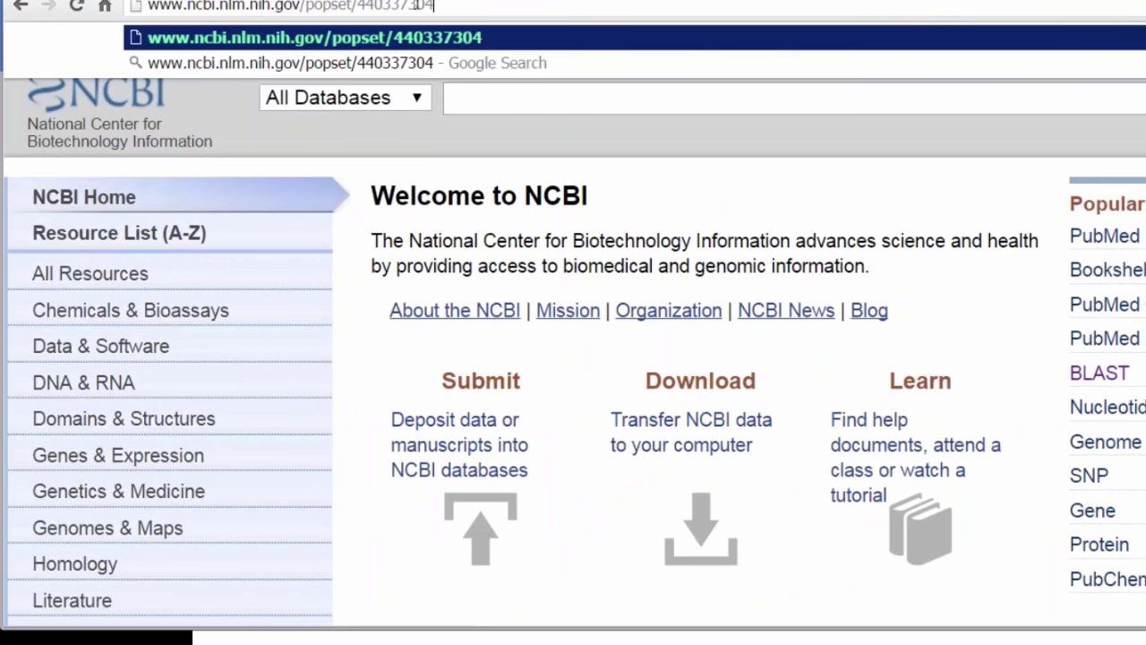
key(Return)
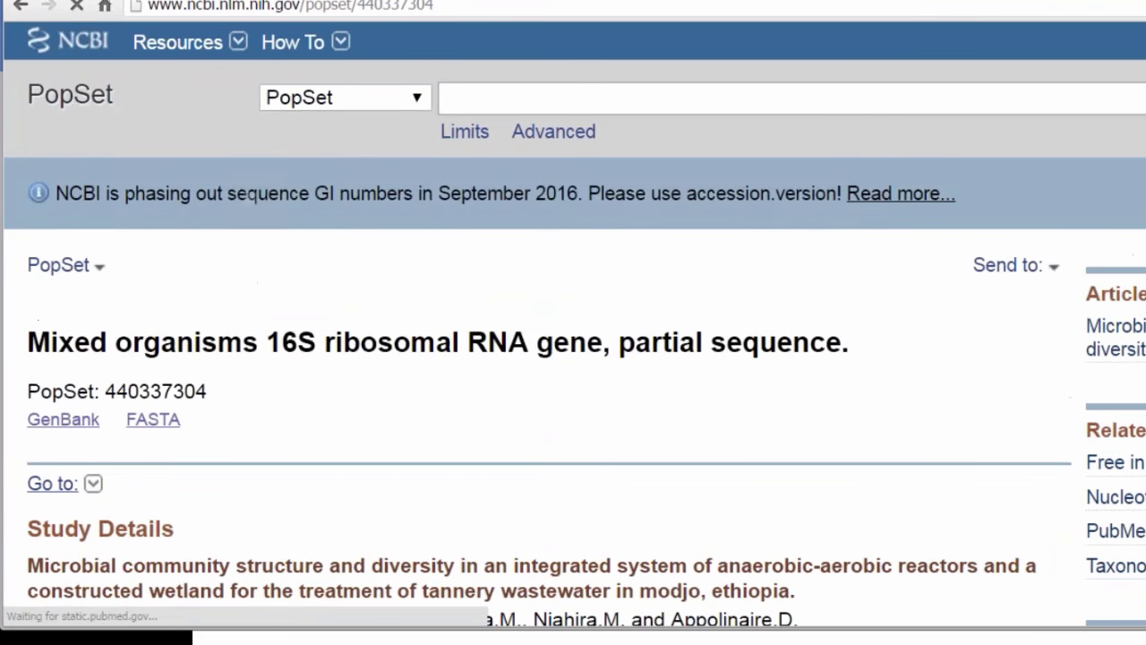
Step: Review the PopSet's study details and sequence list, and open its related Nucleotide records
scroll(573, 358, down, 4)
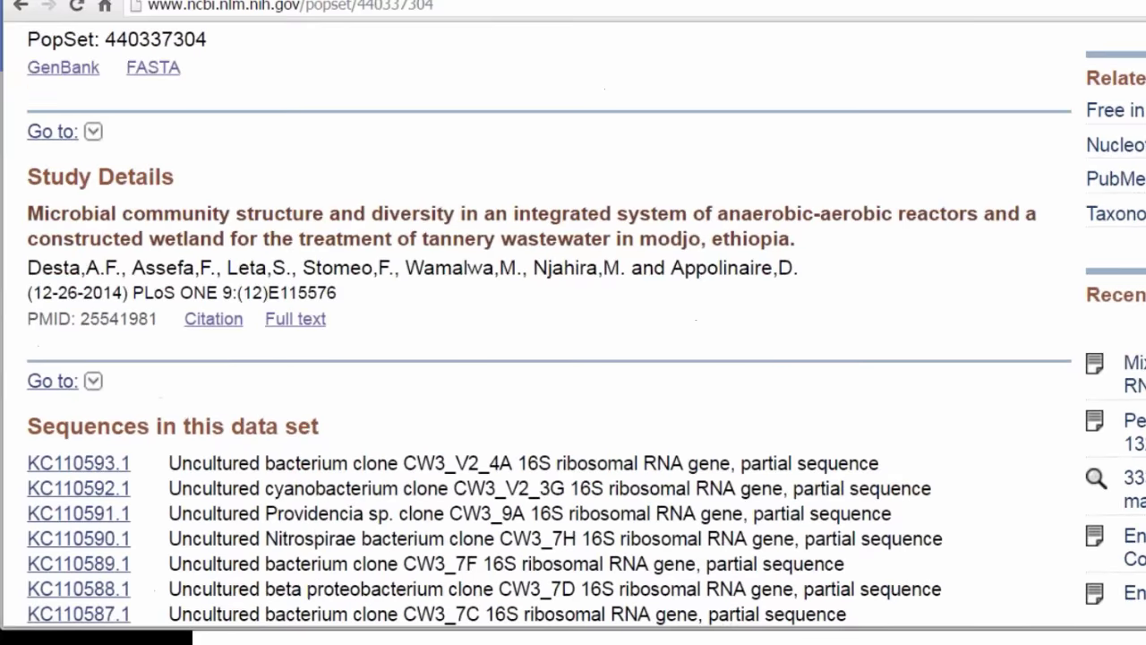
scroll(573, 359, down, 3)
scroll(573, 359, up, 4)
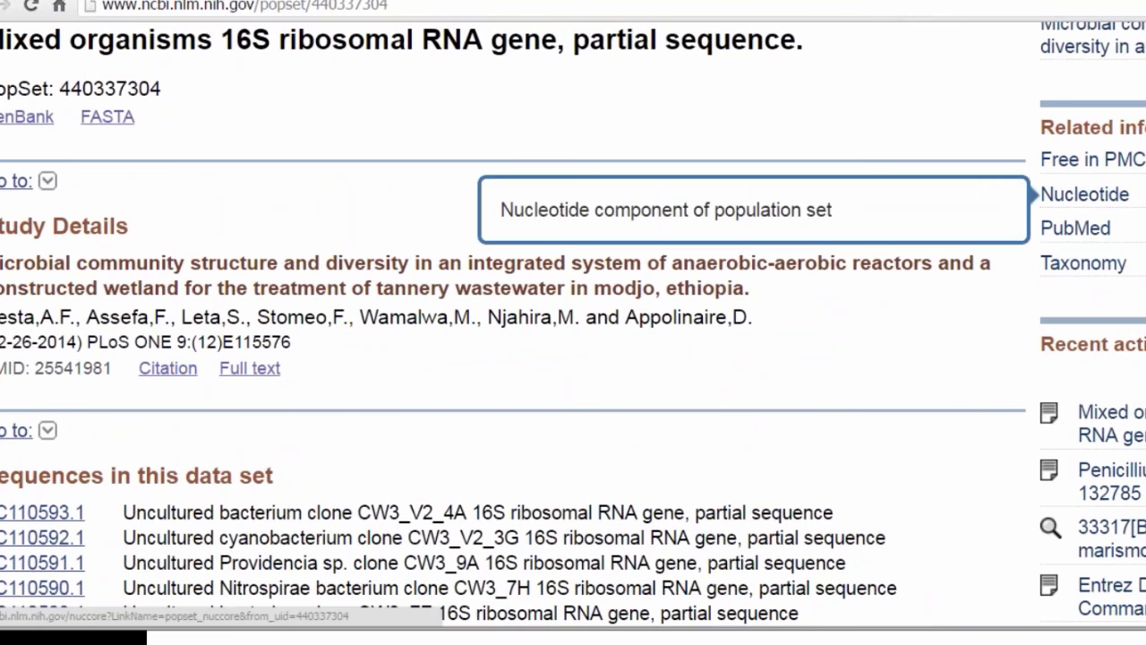
click(1079, 197)
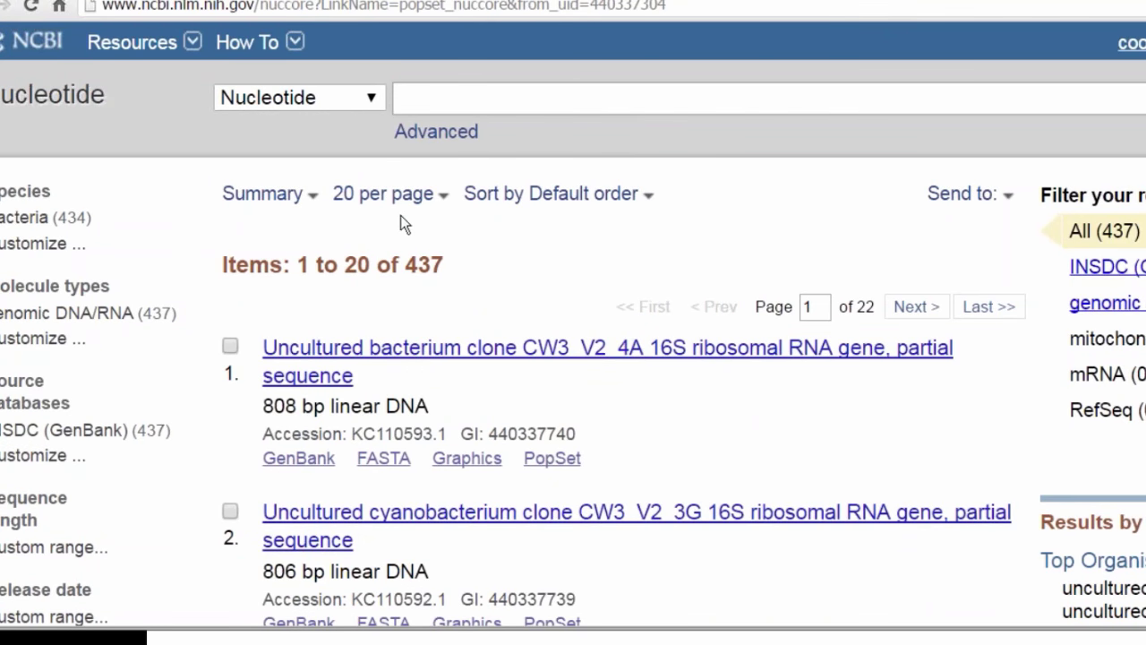
Step: Change the Nucleotide results format to Accession List and copy all listed accessions, KC110593.1 through KC110574.1
click(314, 195)
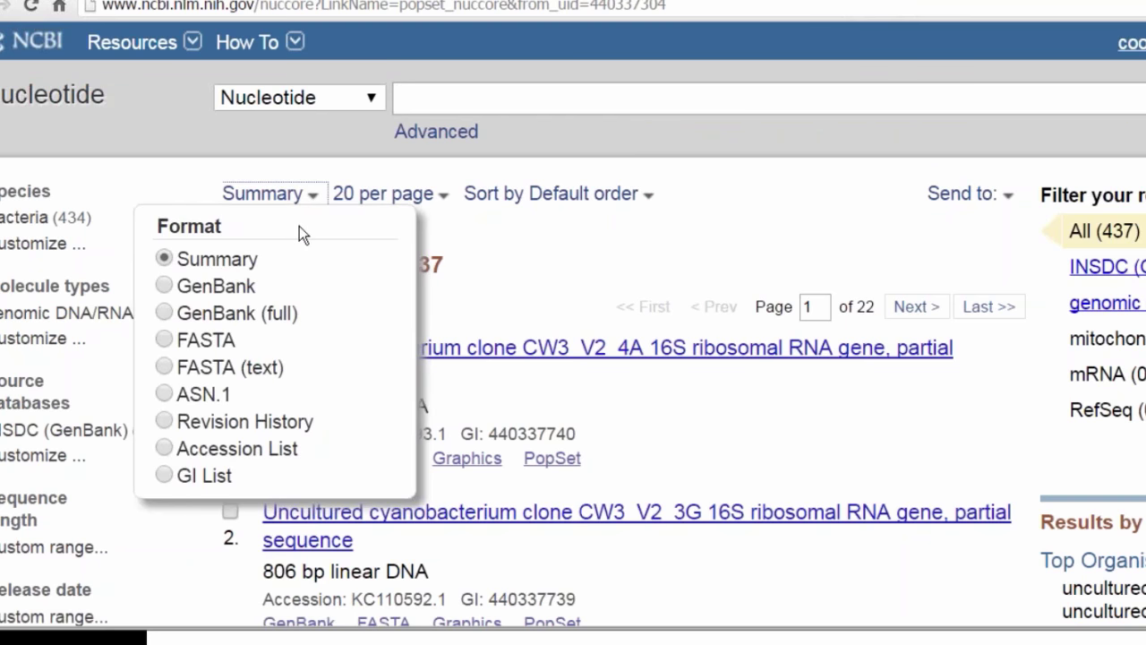
click(166, 451)
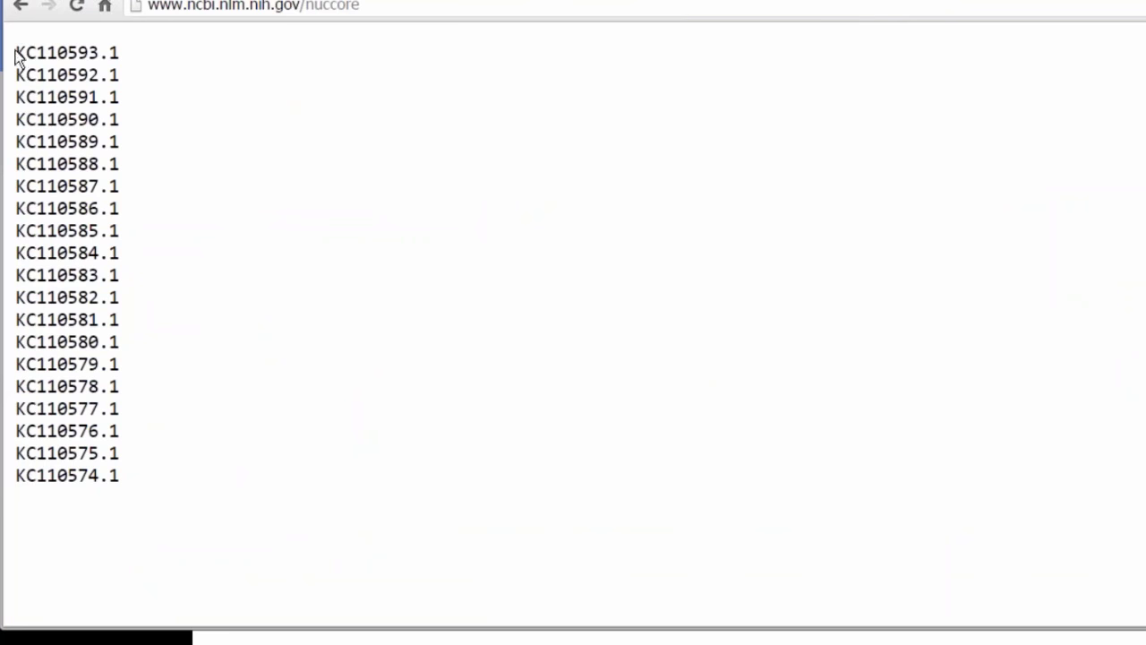
drag(17, 51, 133, 479)
right_click(81, 230)
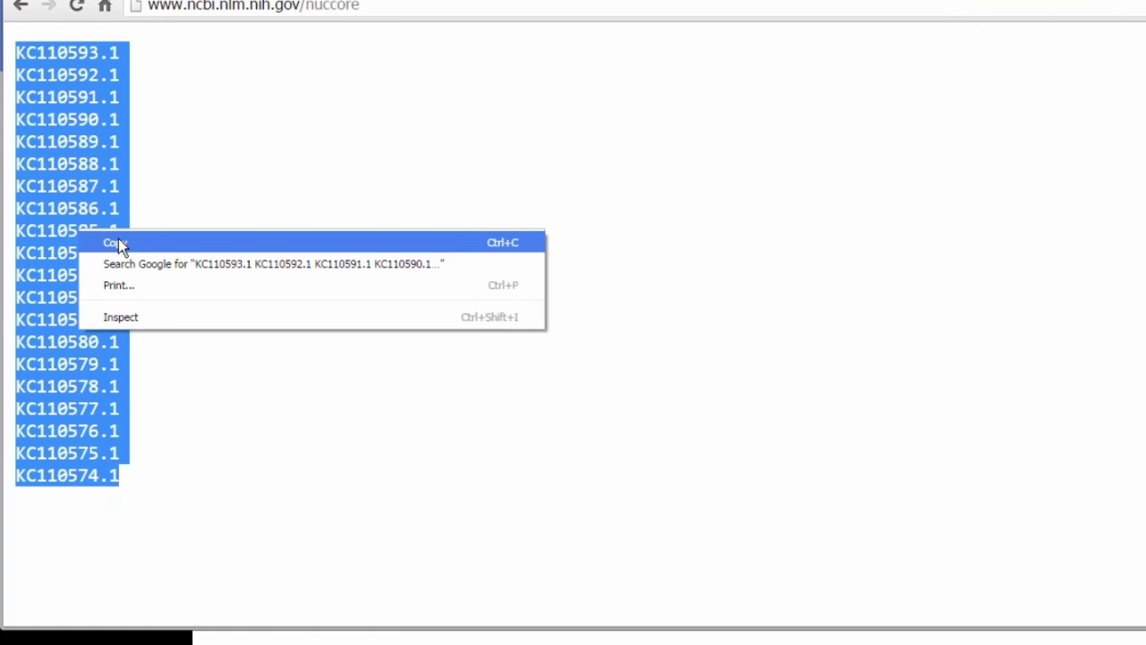
click(119, 242)
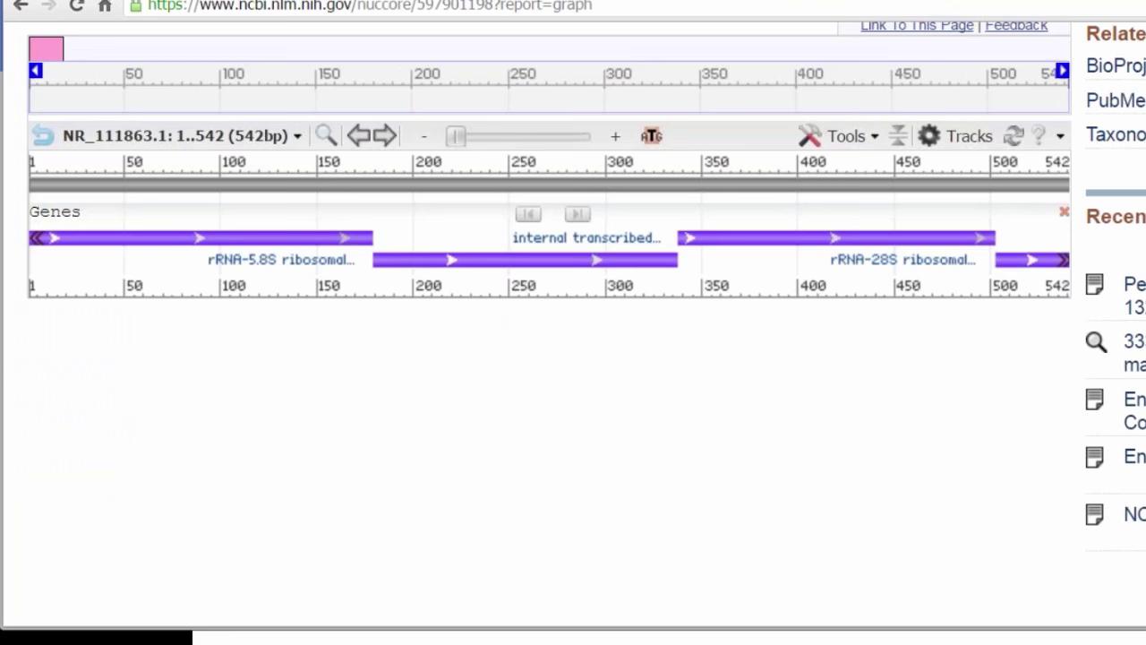
Step: Return from the NR_111863.1 graphics page to the NCBI home page and open BLAST
scroll(574, 323, up, 5)
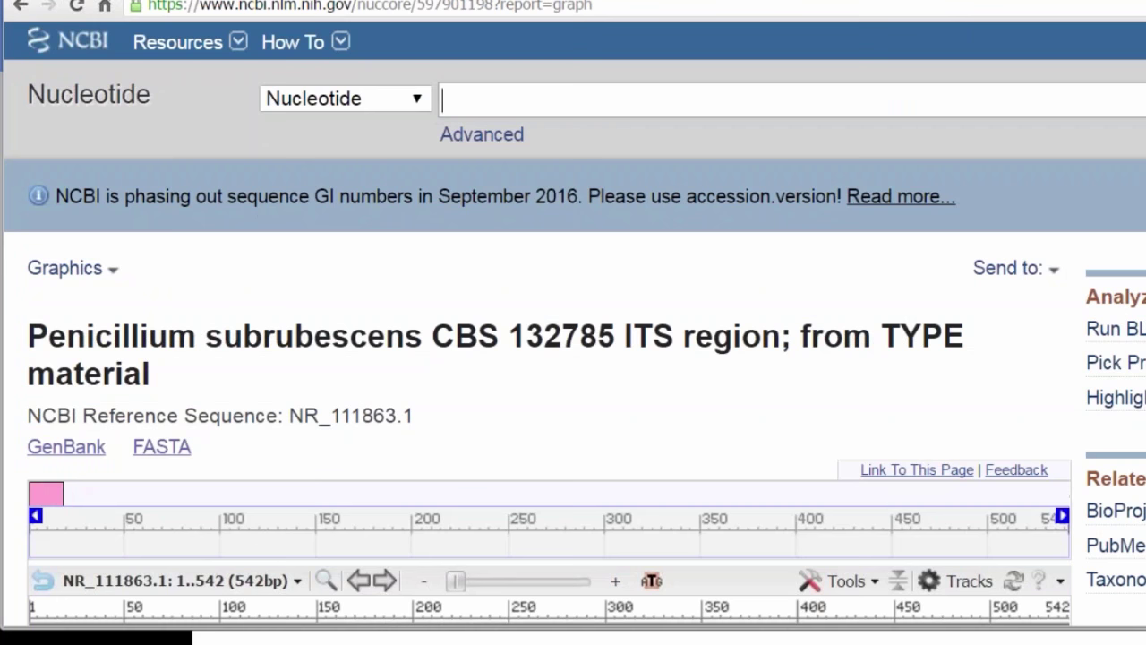
click(95, 102)
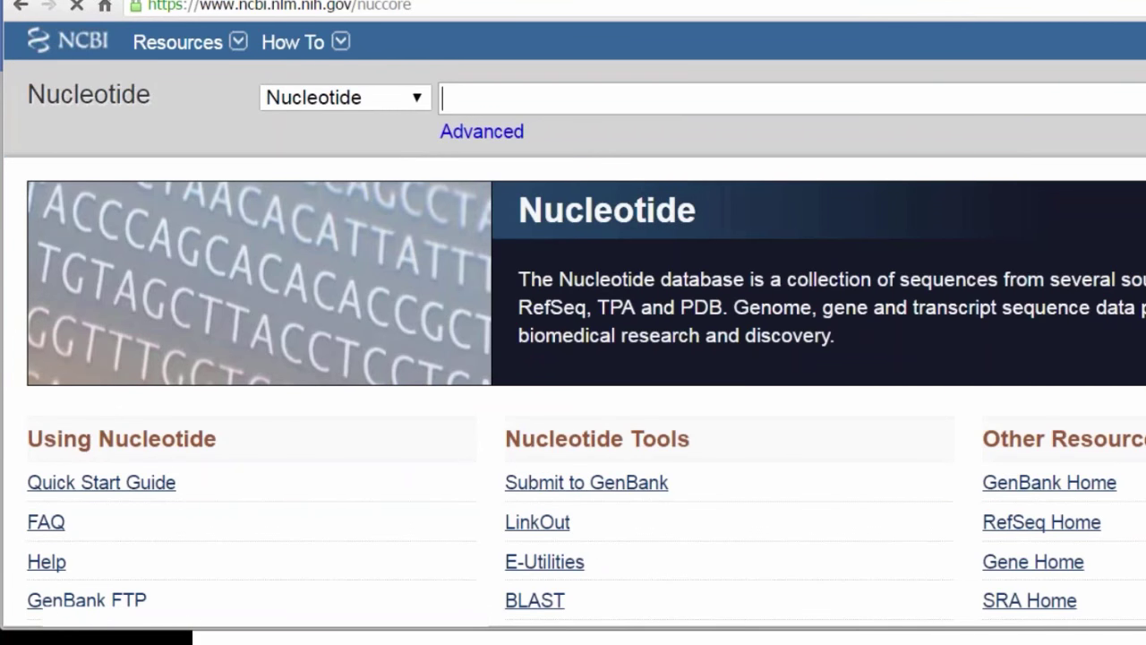
click(88, 42)
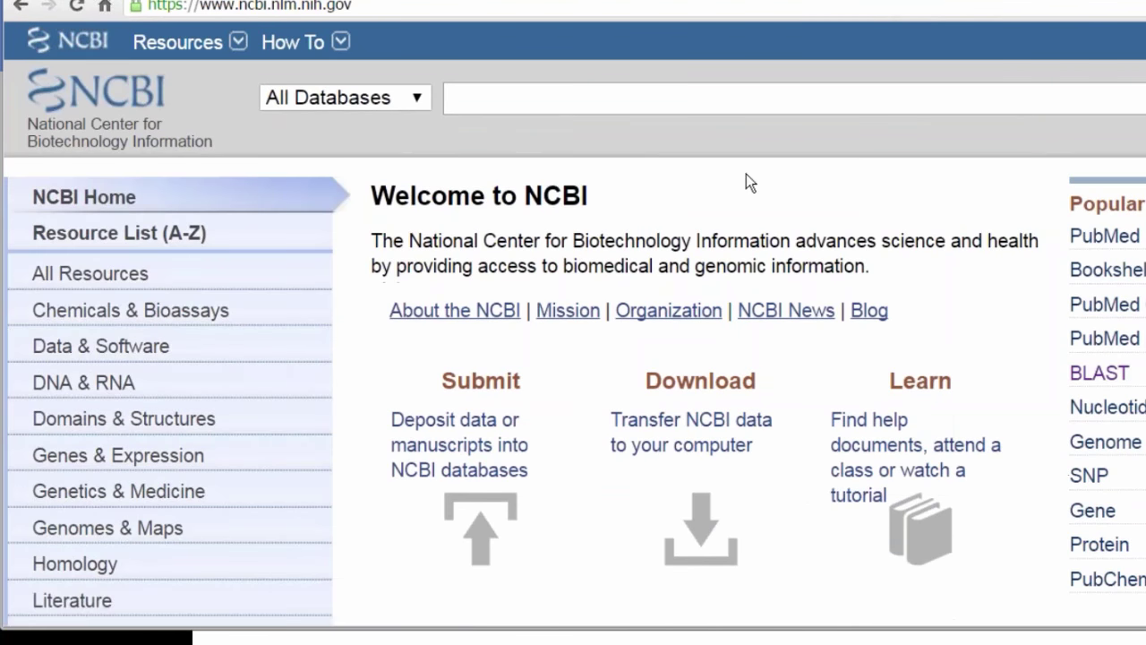
click(1117, 374)
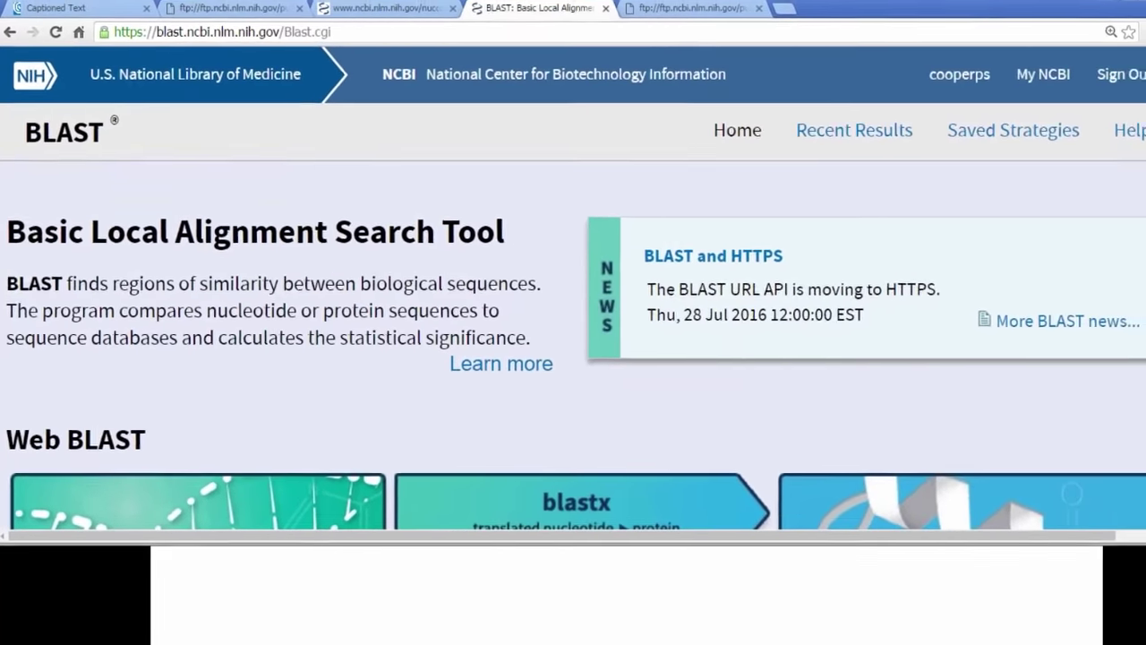
Step: Open the MOLE-BLAST tool from the specialized searches on the BLAST home page
scroll(573, 269, down, 4)
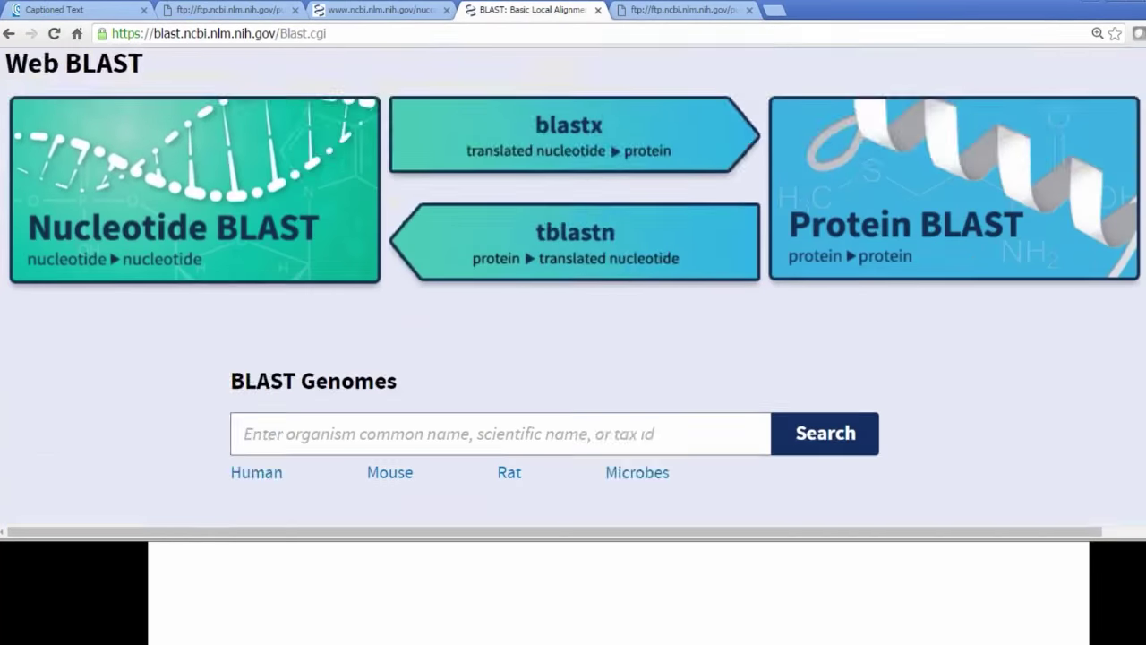
scroll(574, 287, down, 5)
scroll(573, 287, down, 6)
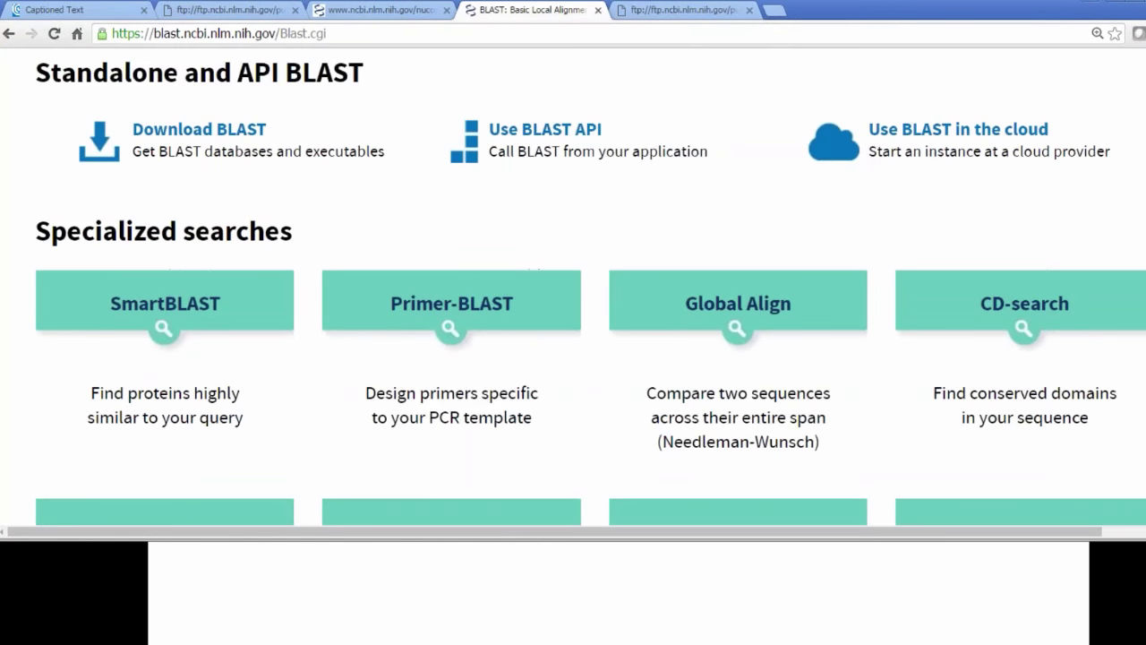
scroll(985, 340, down, 2)
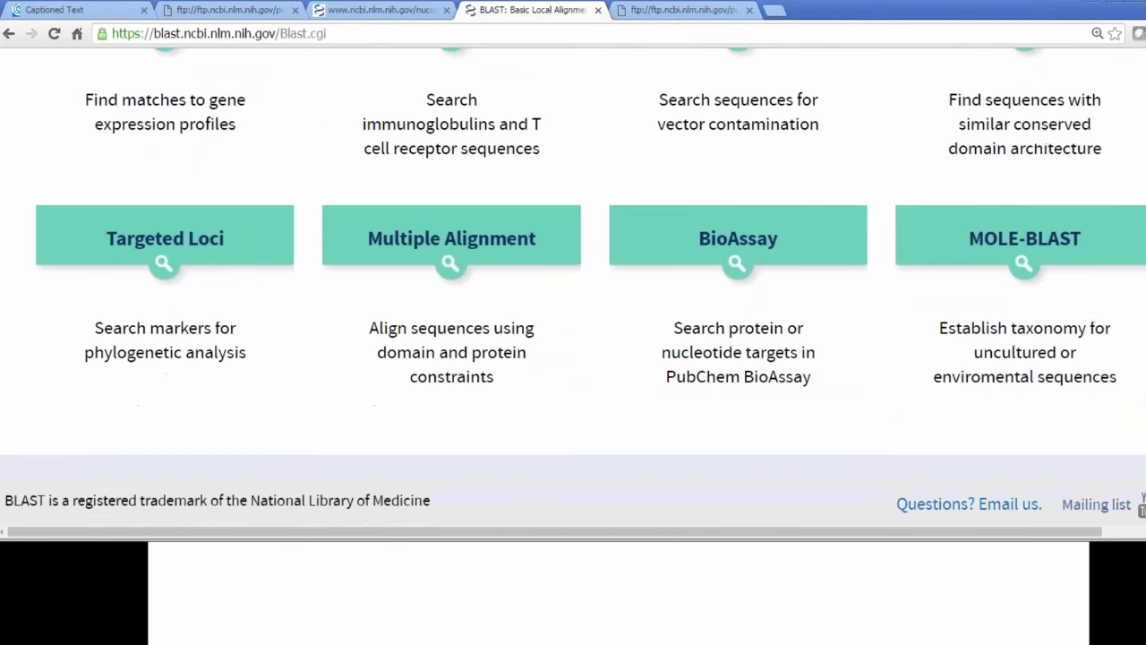
click(1030, 289)
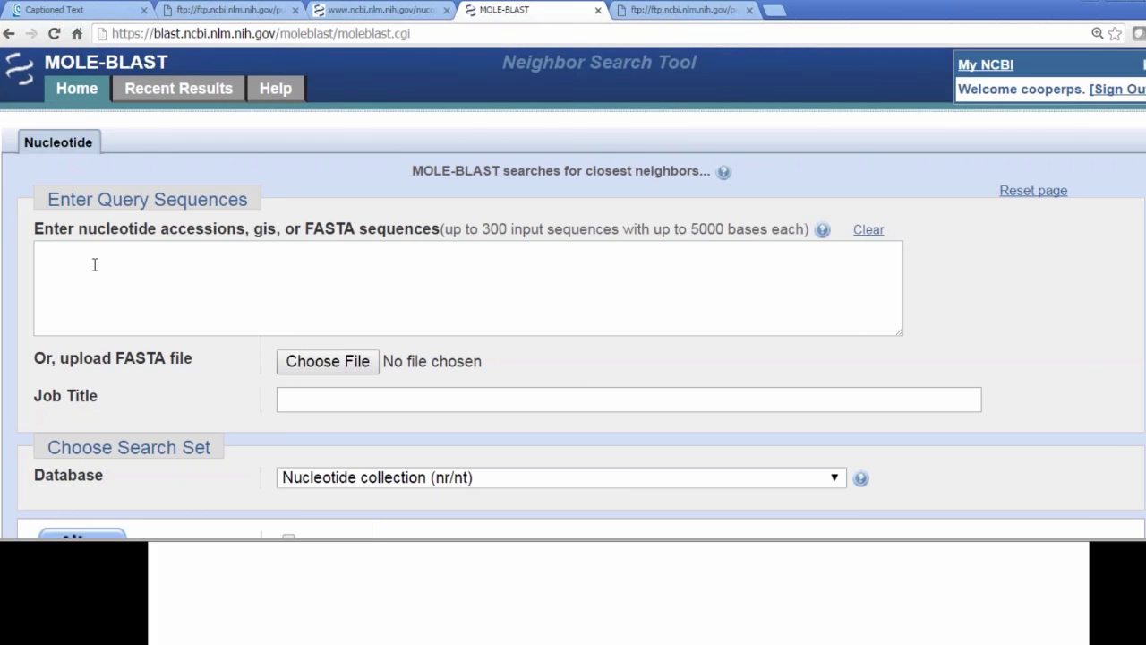
Step: Paste the copied accession list, ending in KC110574.1, as the MOLE-BLAST query sequences and check the pasted entries
click(84, 256)
right_click(84, 256)
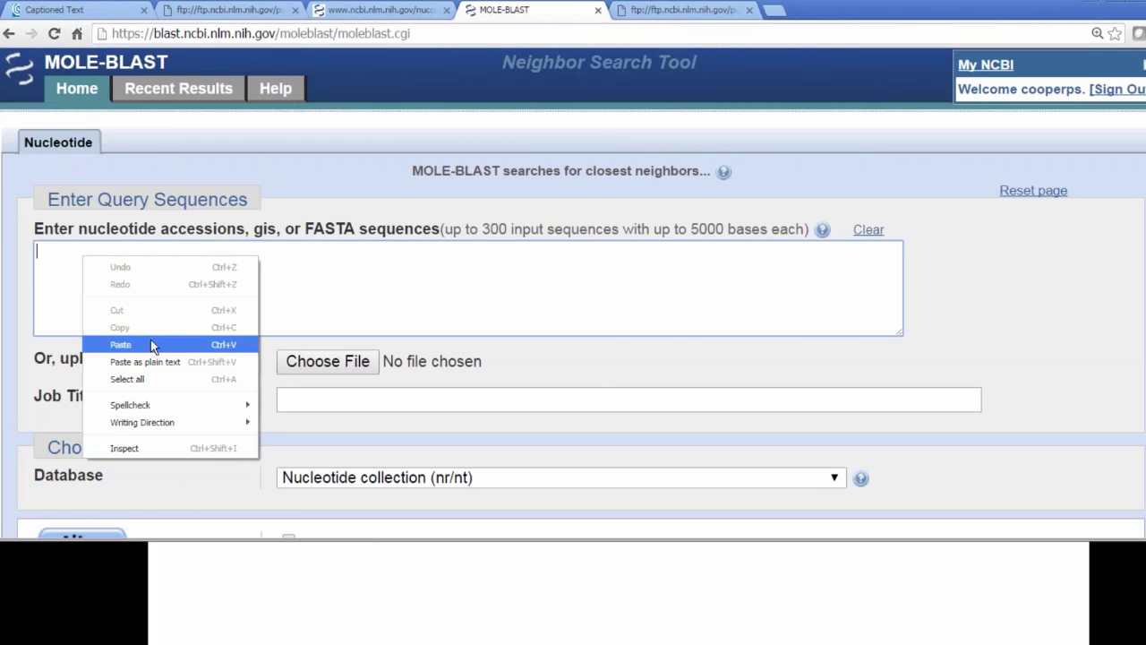
click(152, 337)
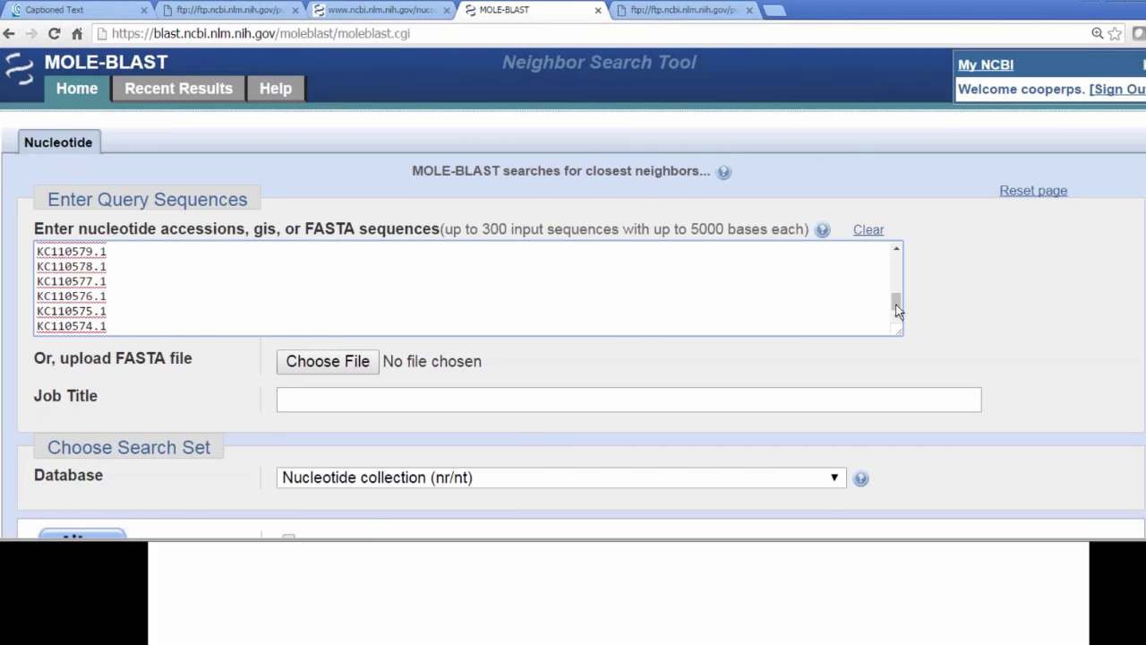
mouse_move(896, 306)
mouse_down()
mouse_move(898, 261)
mouse_move(901, 315)
mouse_up()
Step: Set the search database to 16S ribosomal RNA sequences (Bacteria and Archaea)
scroll(574, 293, down, 2)
scroll(574, 358, down, 1)
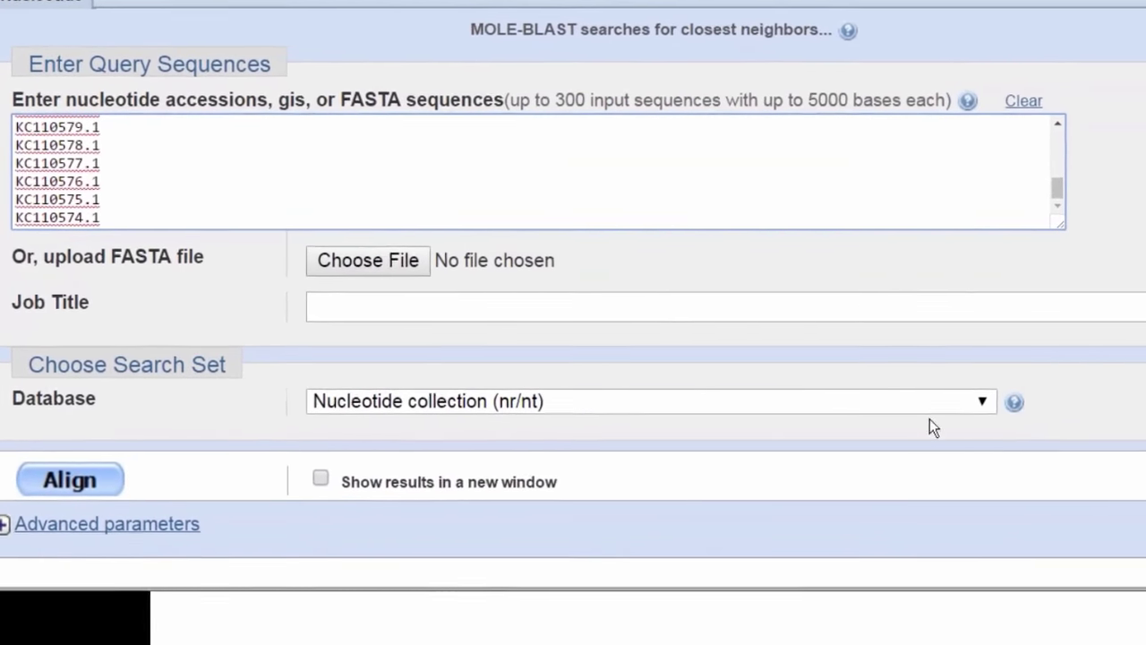
click(982, 401)
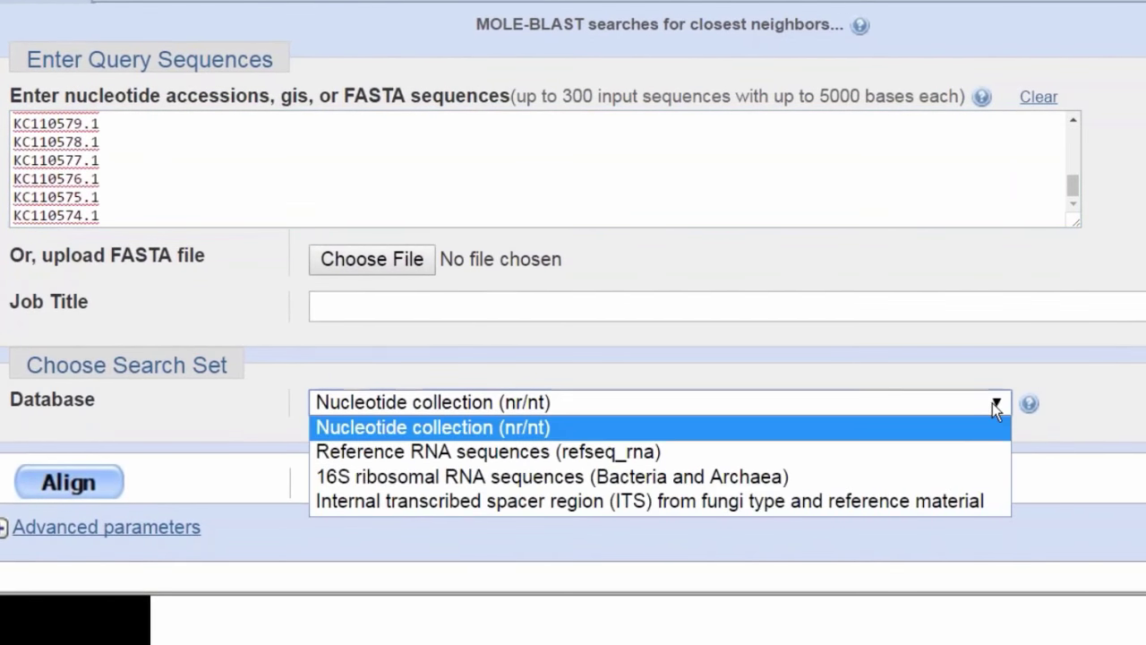
click(718, 477)
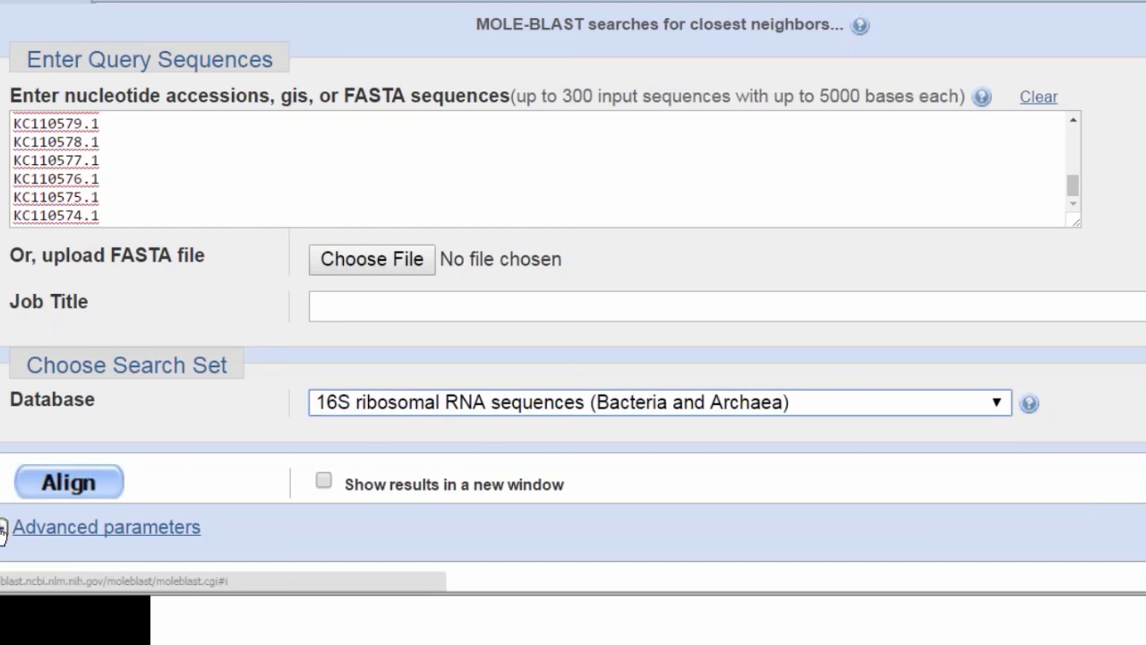
Step: Expand the advanced parameters and review the type material limit, query clustering settings and multiple alignment settings
click(4, 528)
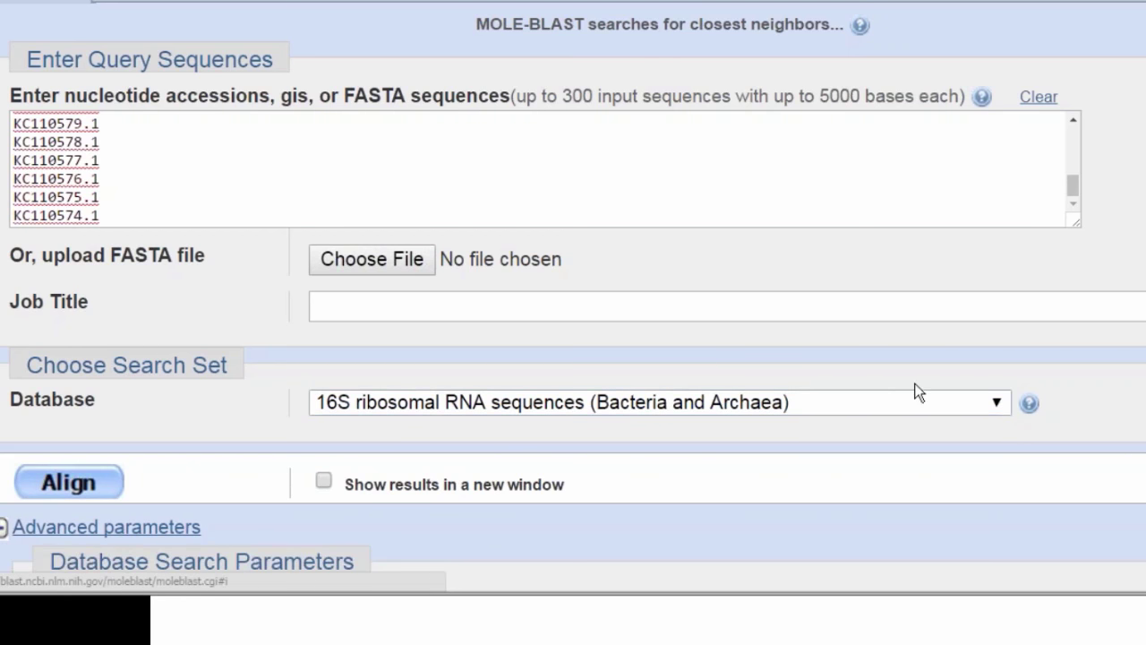
scroll(916, 391, down, 1)
scroll(709, 450, down, 4)
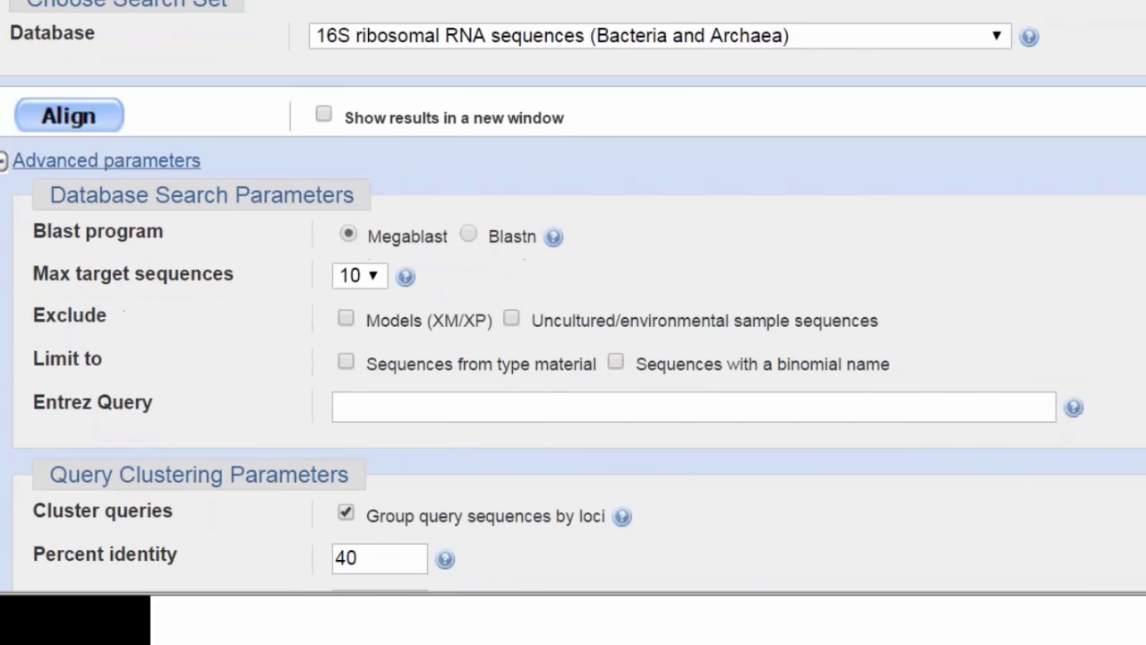
click(347, 364)
scroll(307, 302, down, 5)
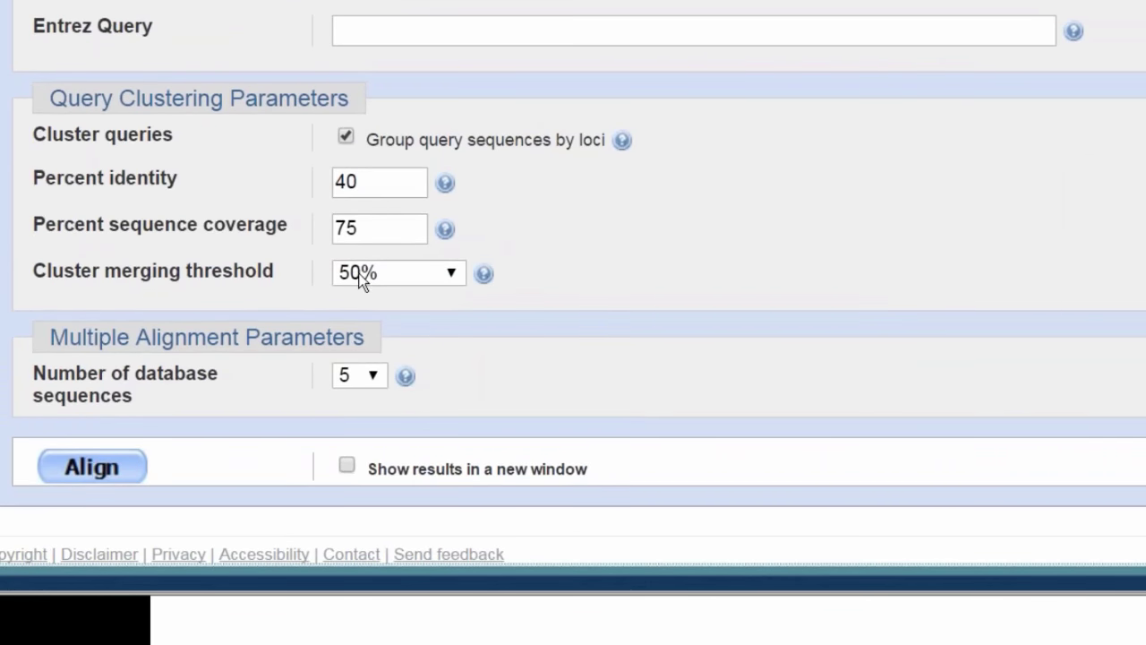
click(81, 473)
scroll(573, 295, up, 10)
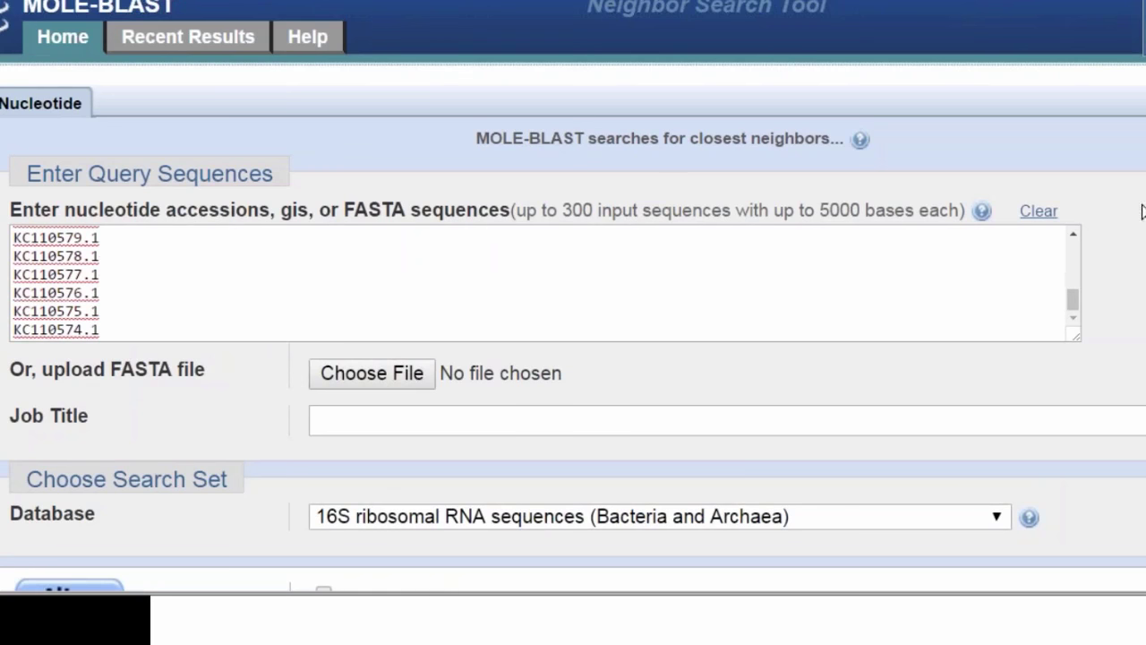
Step: Open the finished job U42FBSR4413 from the recent results and display its phylogenetic tree at optimal zoom
click(197, 47)
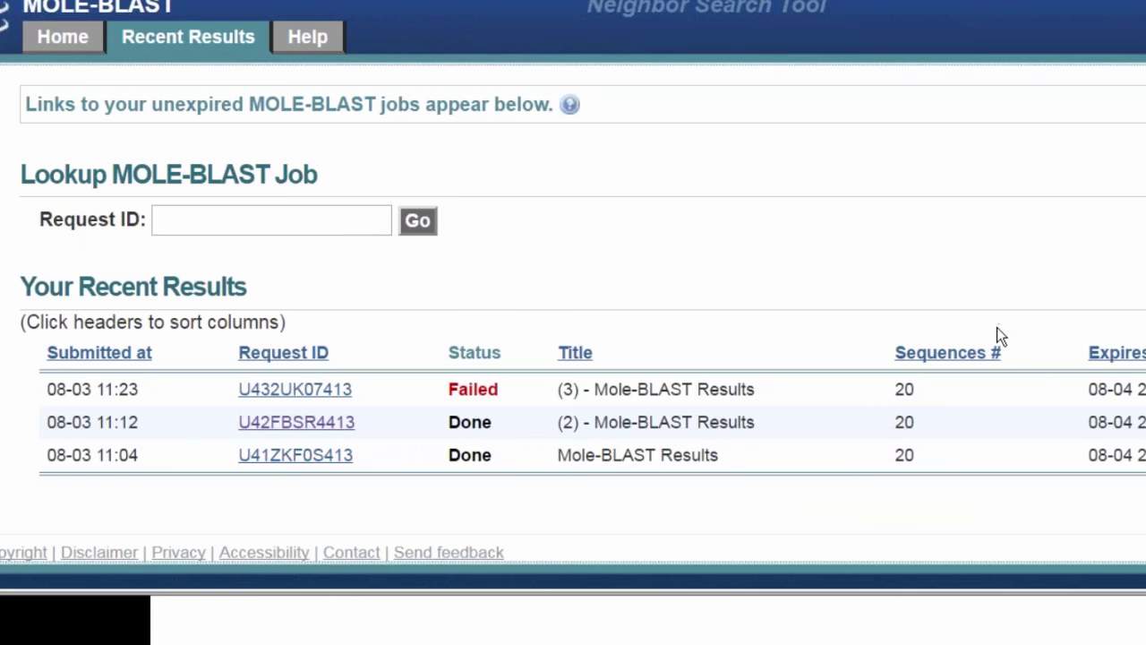
click(302, 425)
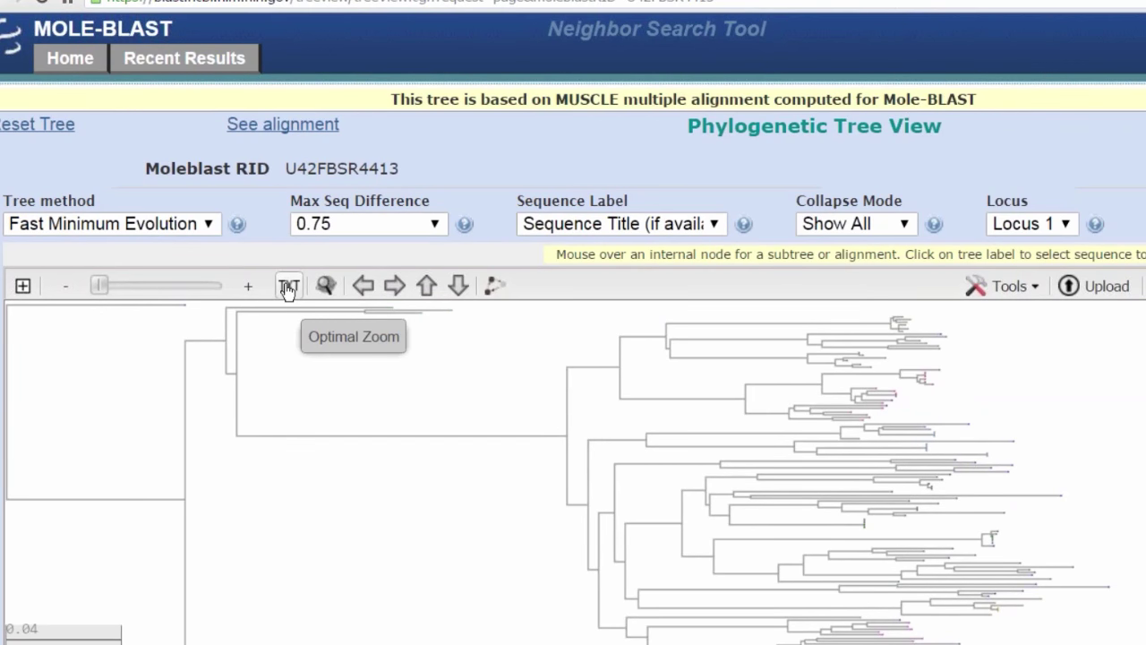
click(287, 288)
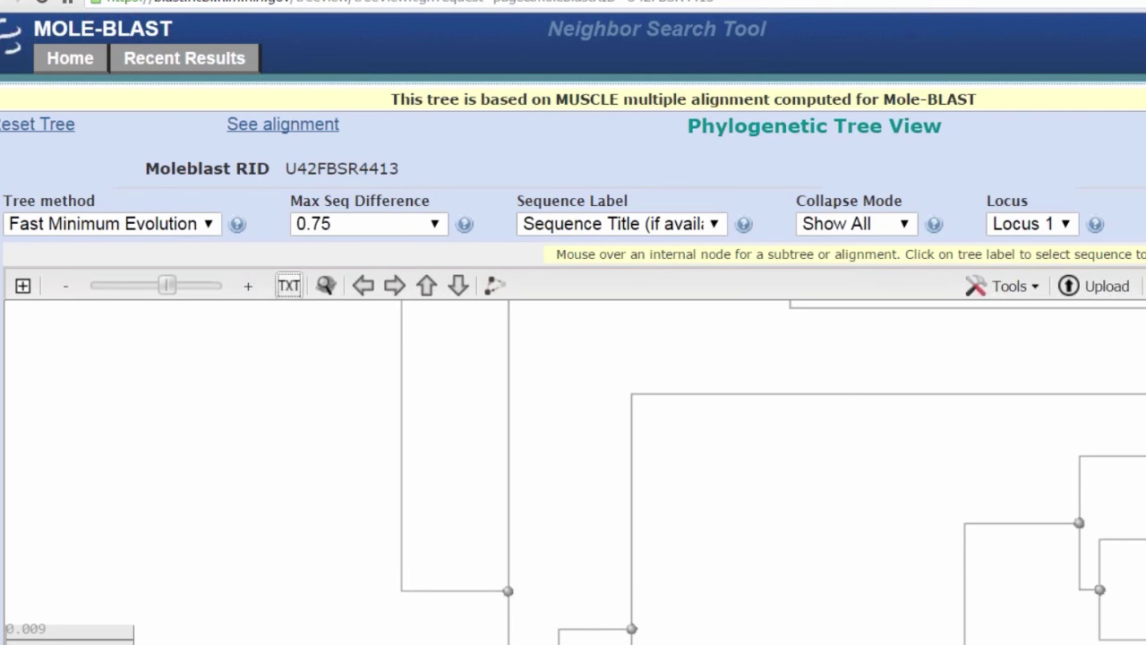
Step: Examine the labelled tree branches around the highlighted uncultured clones CW3_7D, CW3_4D and CW3_3C and their nearest named neighbors
drag(890, 483, 451, 486)
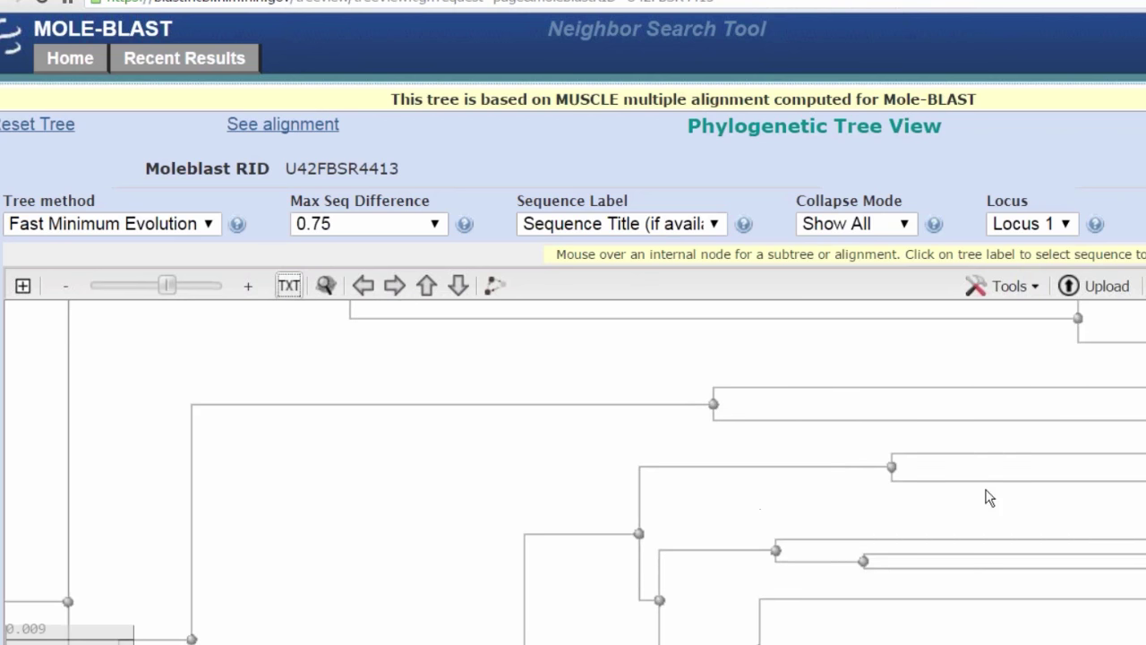
drag(988, 499, 555, 495)
drag(1046, 488, 568, 491)
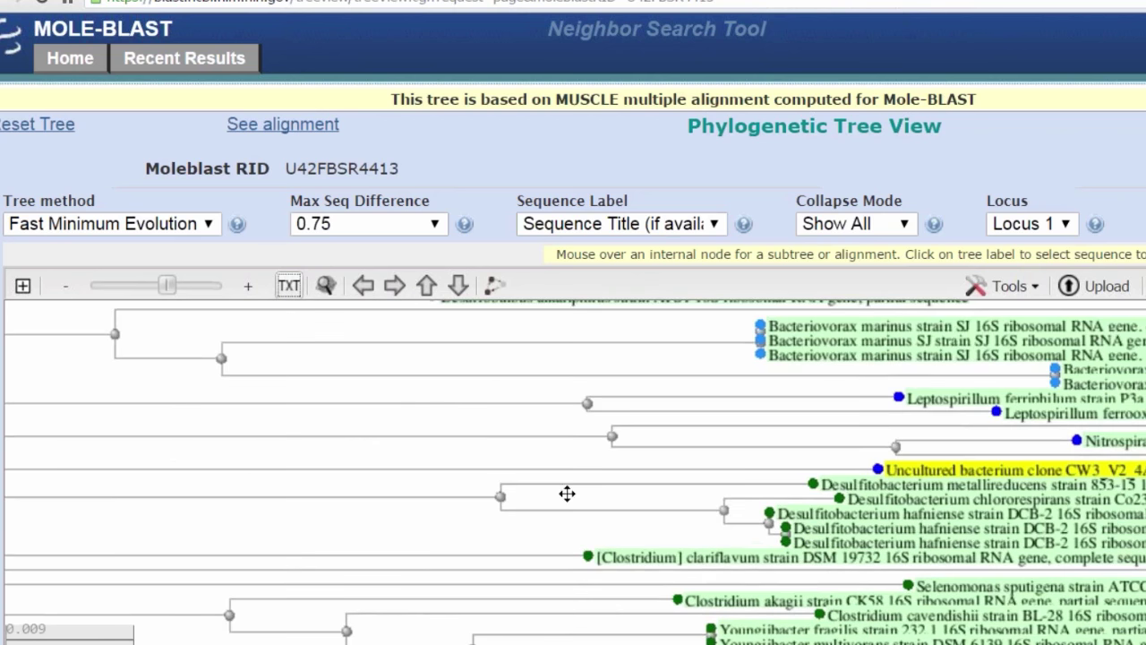
drag(585, 419, 487, 507)
drag(522, 412, 450, 564)
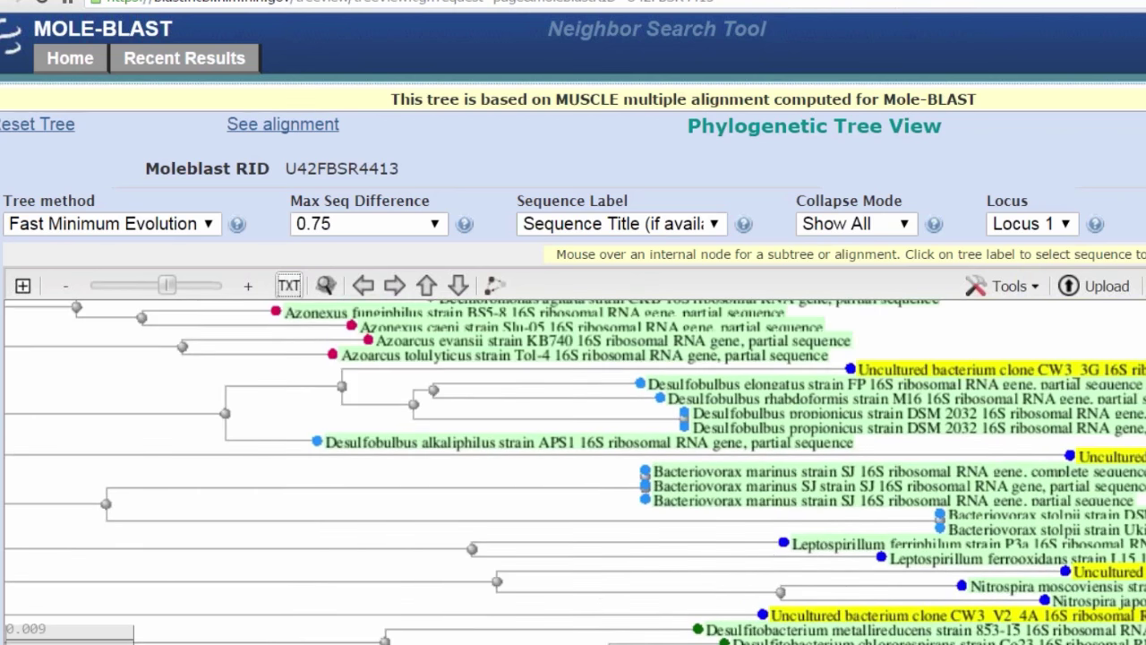
drag(461, 486, 568, 568)
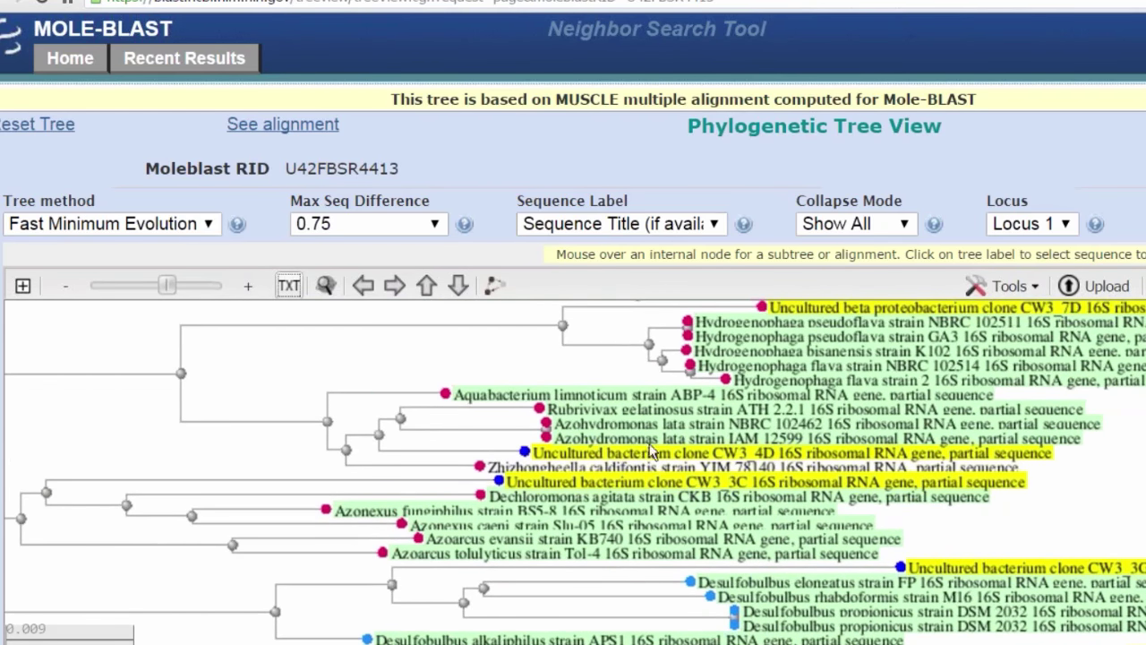
drag(1103, 472, 891, 549)
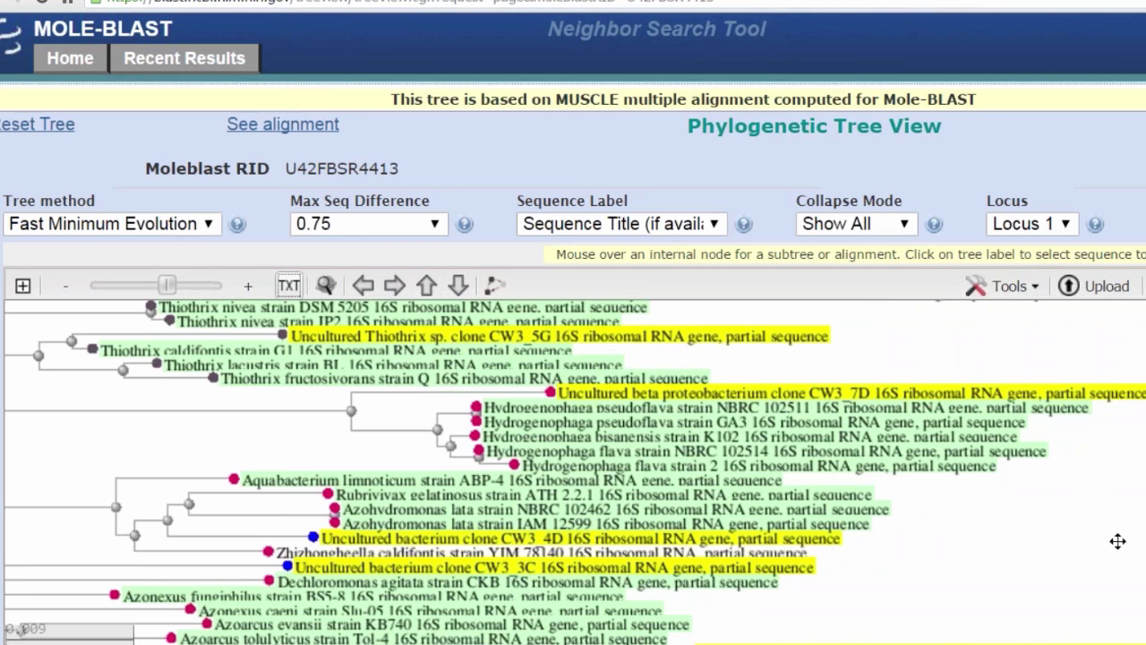
drag(1119, 540, 1085, 494)
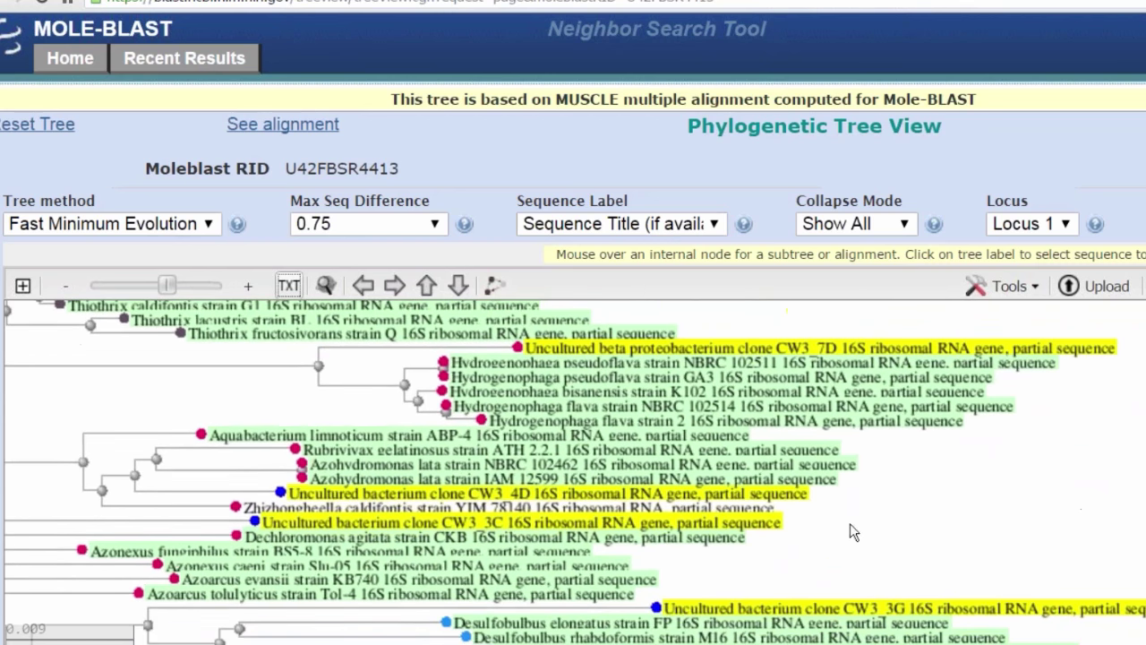
Step: Examine the tree from the Desulfobulbus branches down to the Exiguobacterium cluster with clone CW3_6C, and view the sequence label options
drag(912, 535, 981, 432)
drag(753, 578, 747, 446)
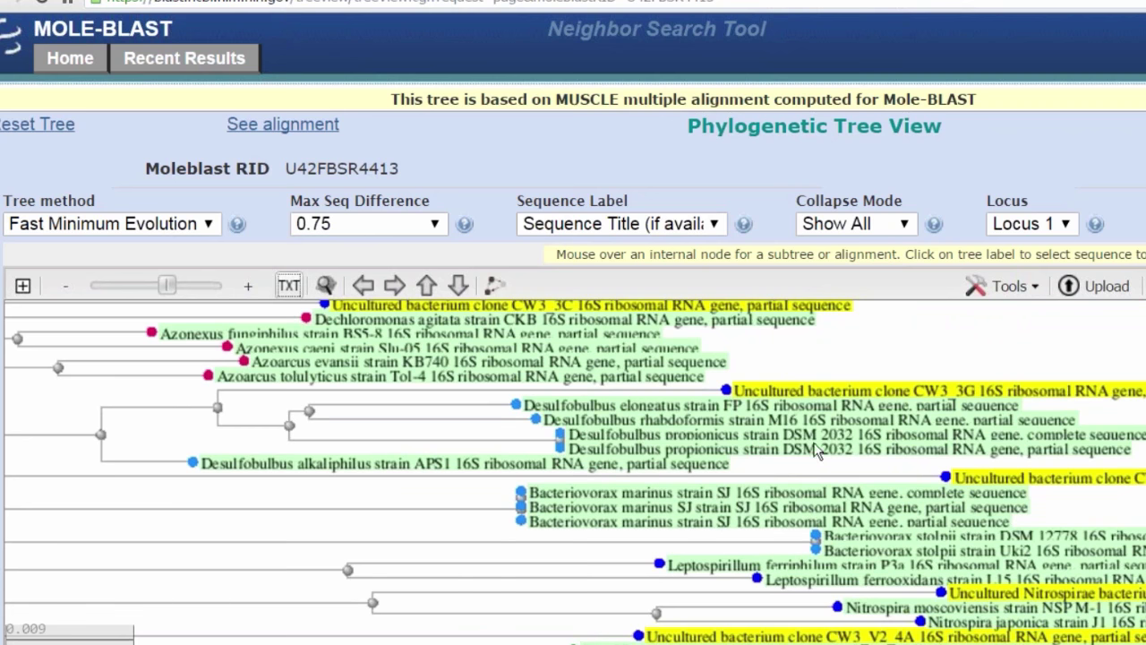
drag(504, 576, 552, 425)
scroll(545, 473, down, 3)
scroll(525, 475, down, 3)
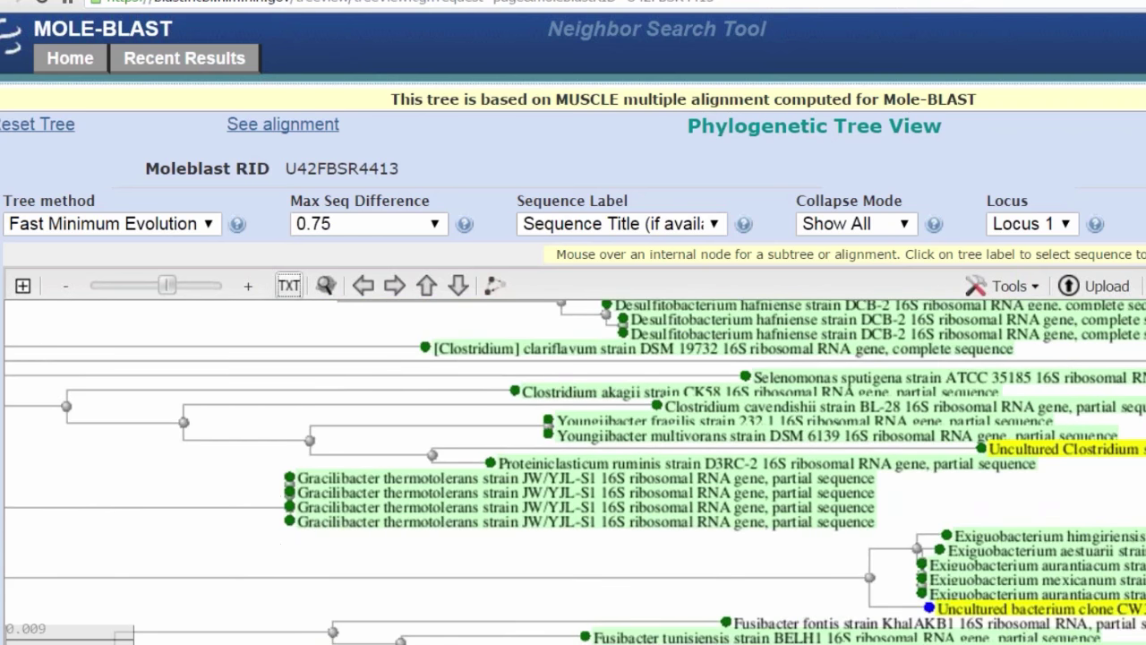
drag(586, 525, 459, 429)
drag(687, 461, 542, 475)
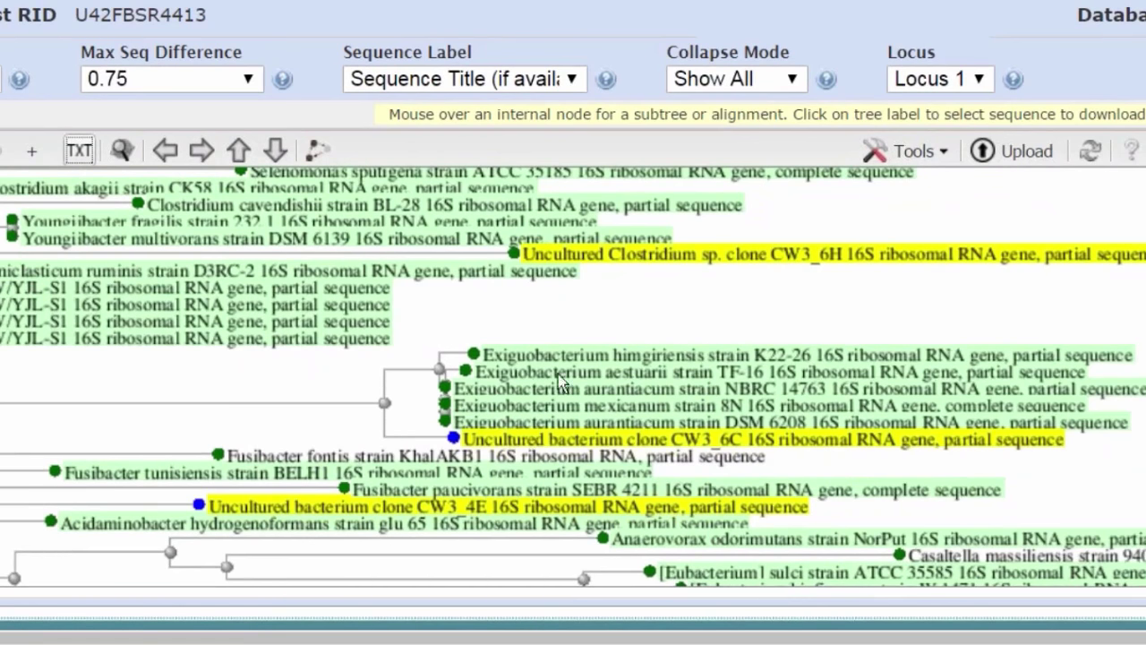
mouse_move(388, 410)
click(573, 80)
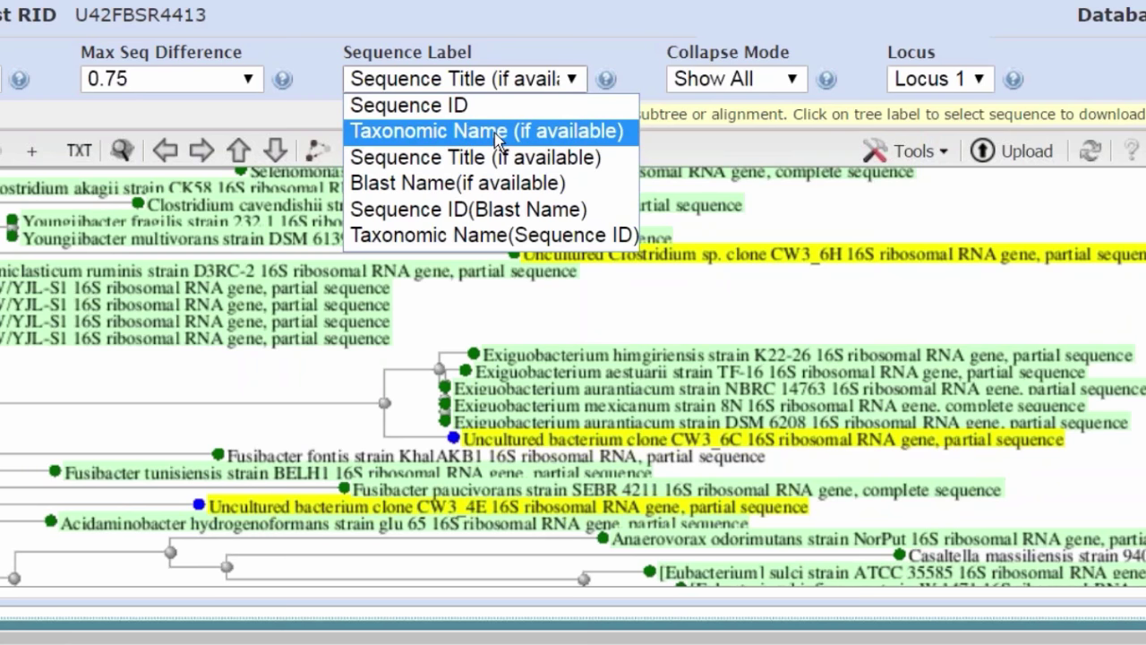
click(598, 322)
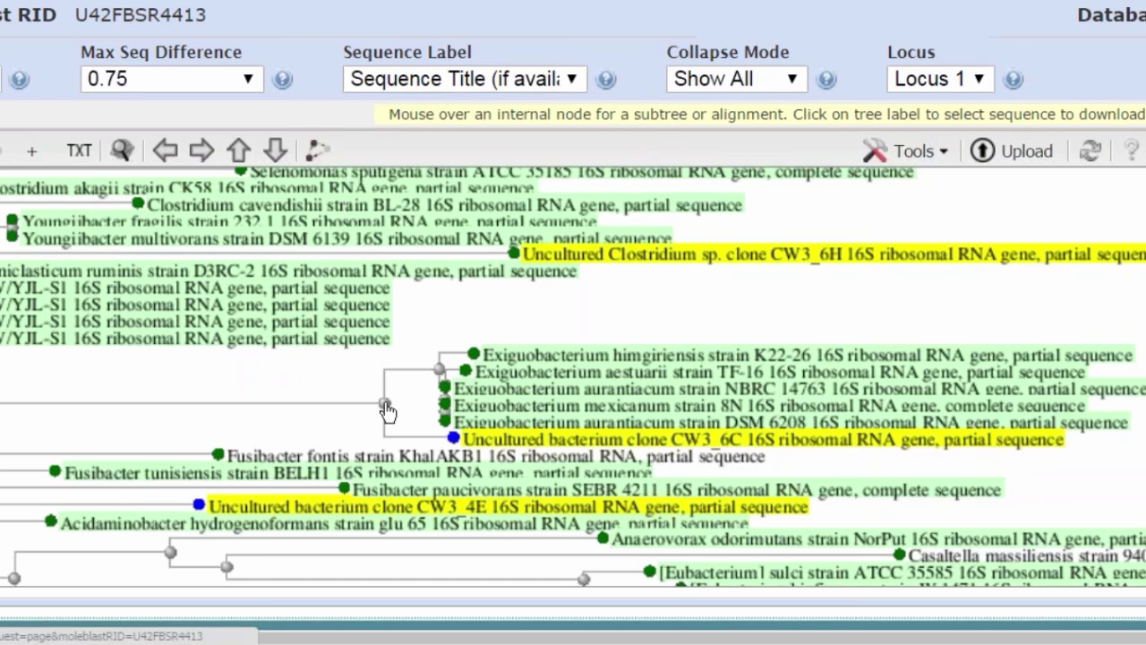
Step: Show the alignment for the tree node joining the Exiguobacterium sequences and uncultured bacterium clone CW3_6C
click(386, 408)
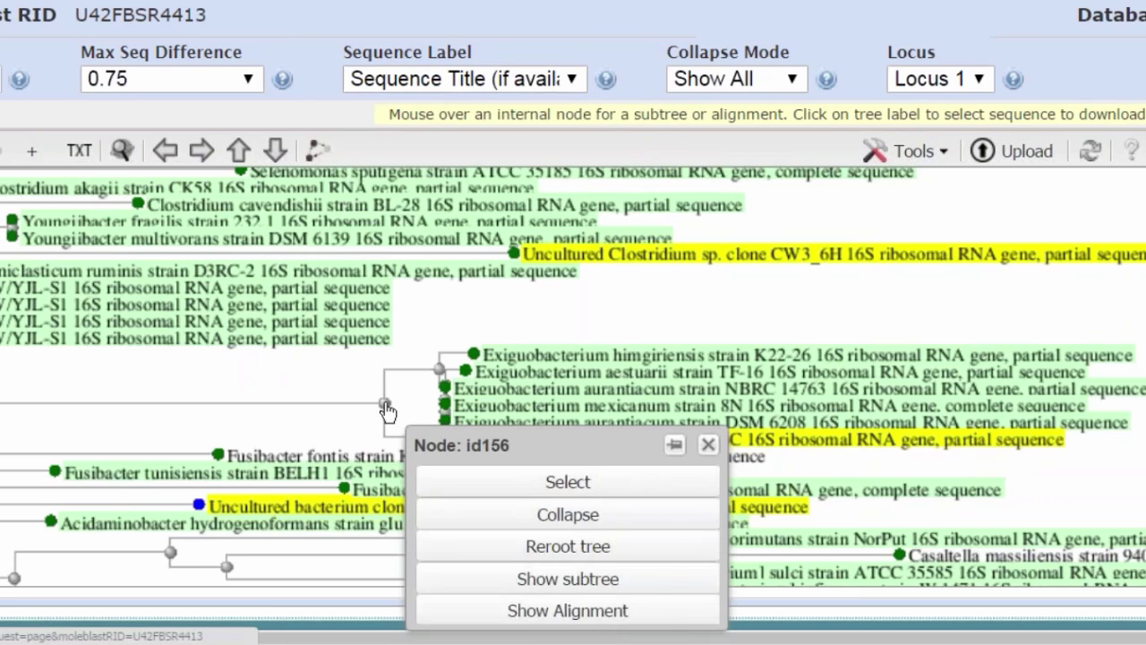
click(574, 613)
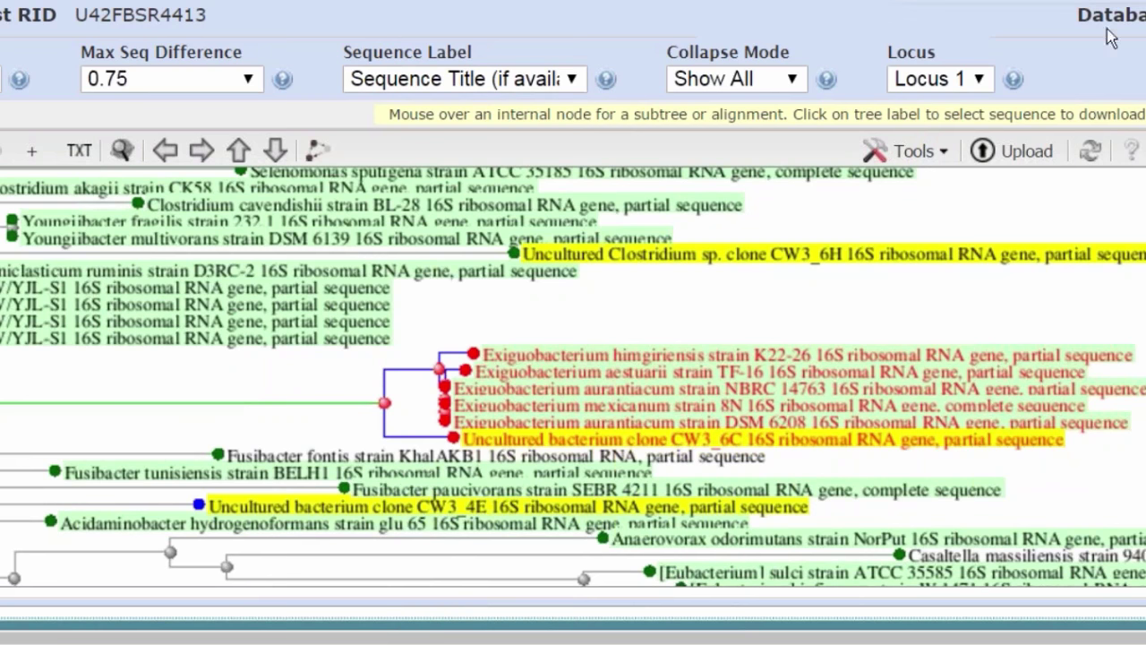
click(385, 408)
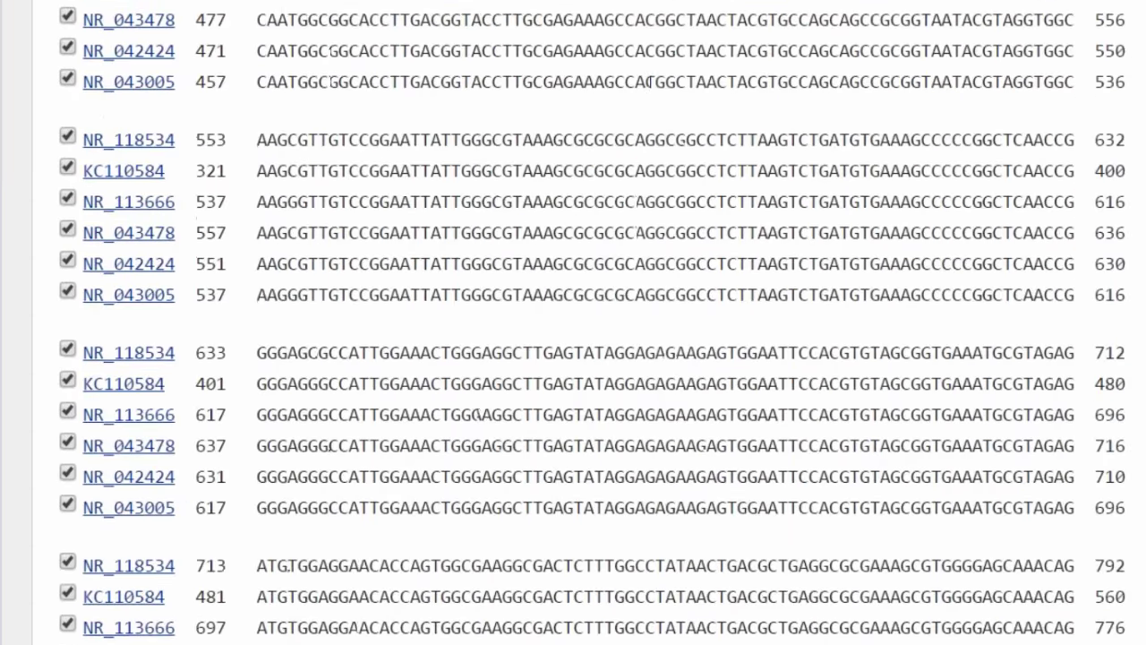
Step: Change the alignment's view format to Dots for identities
scroll(573, 358, up, 5)
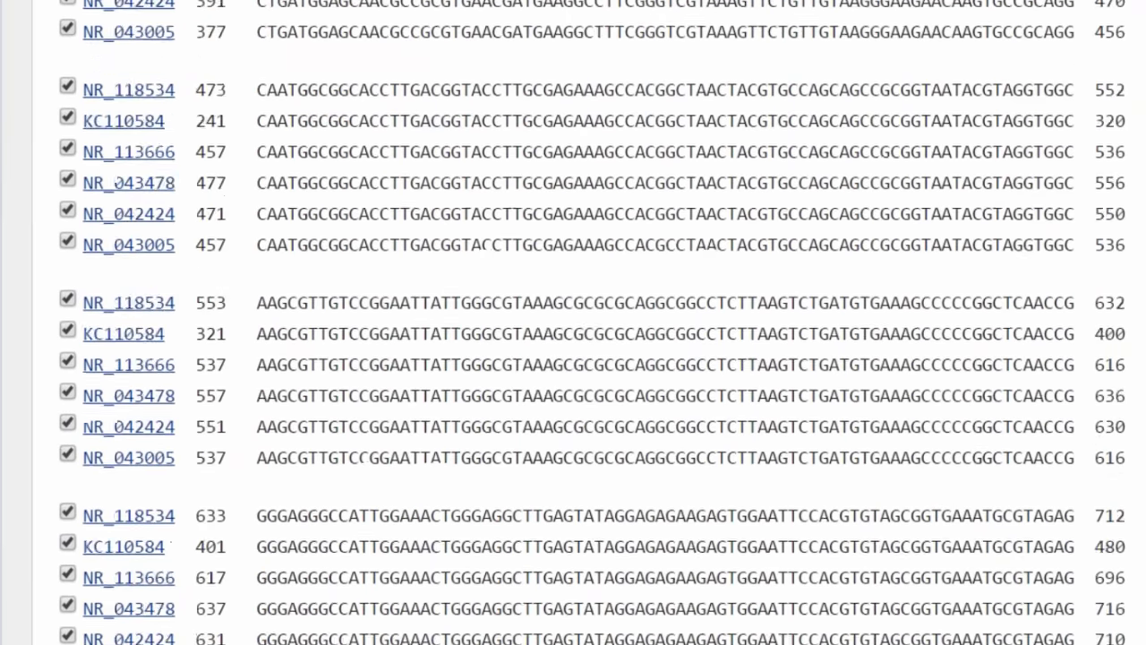
scroll(573, 359, up, 3)
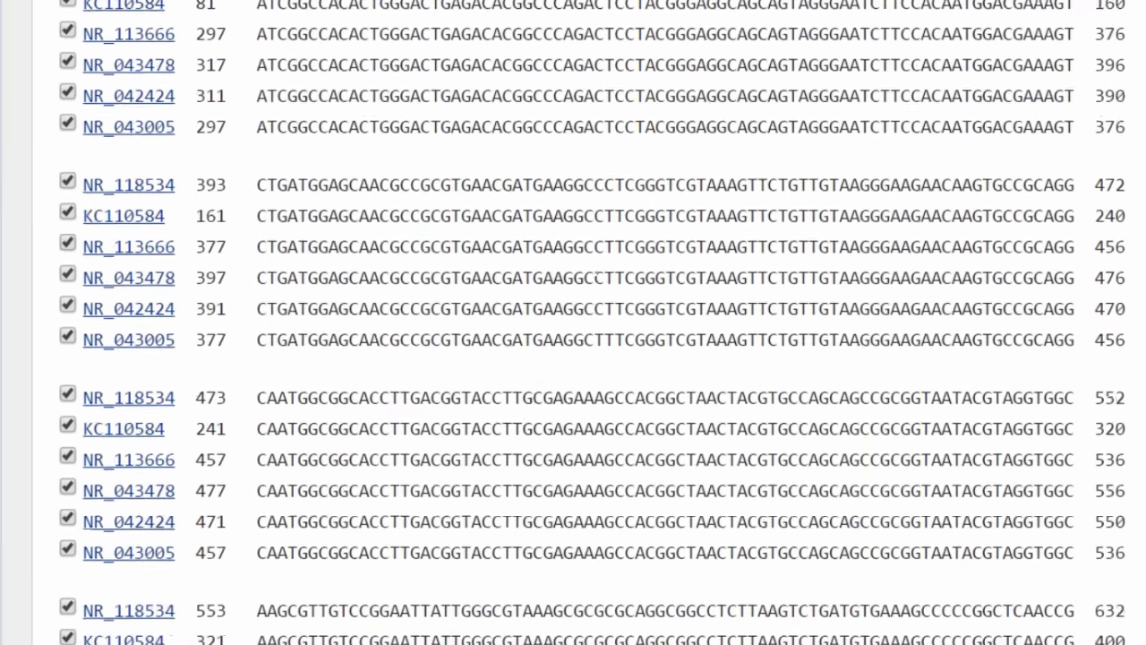
scroll(573, 358, up, 3)
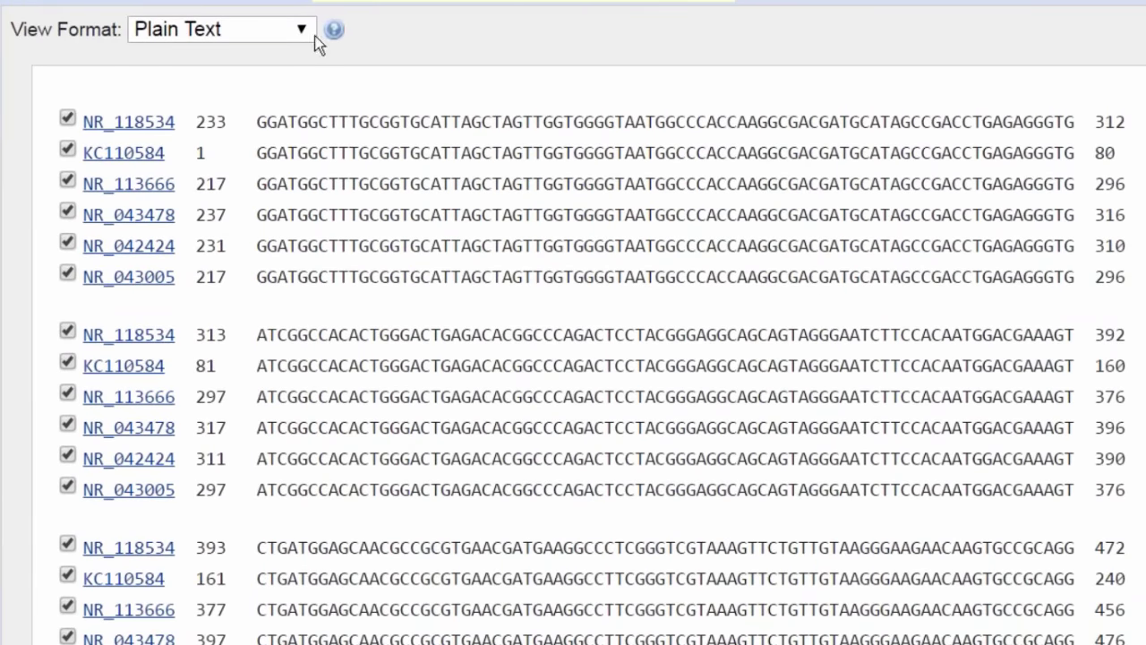
click(302, 30)
click(260, 54)
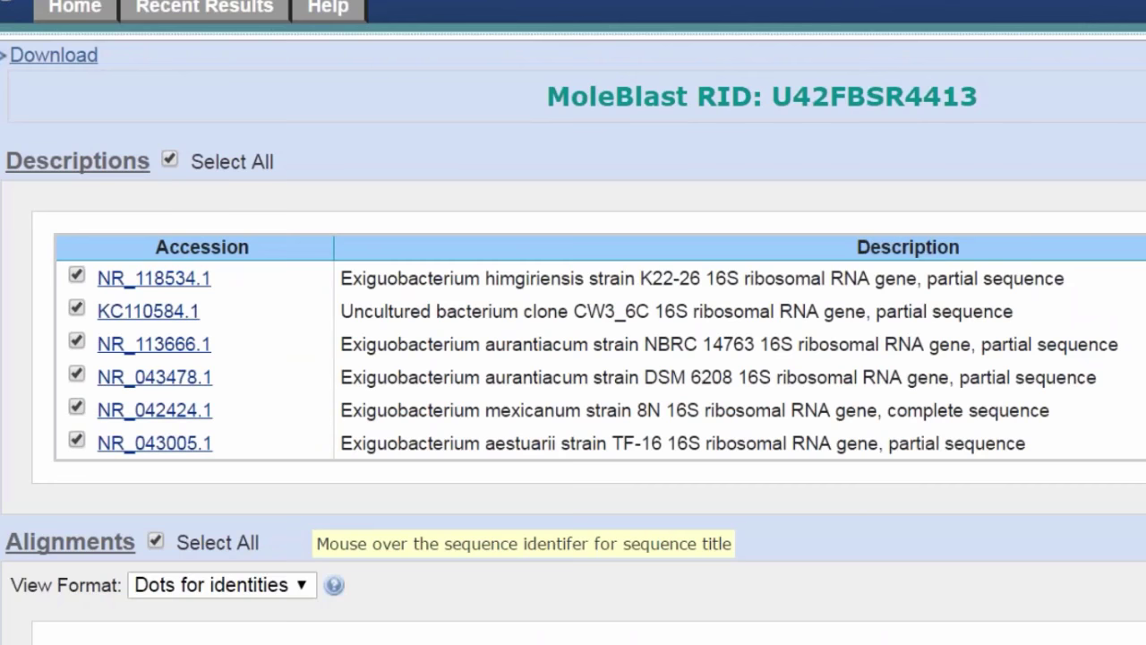
Step: Examine the whole alignment for positions where KC110584 and the Exiguobacterium sequences differ from NR_118534
scroll(574, 323, down, 15)
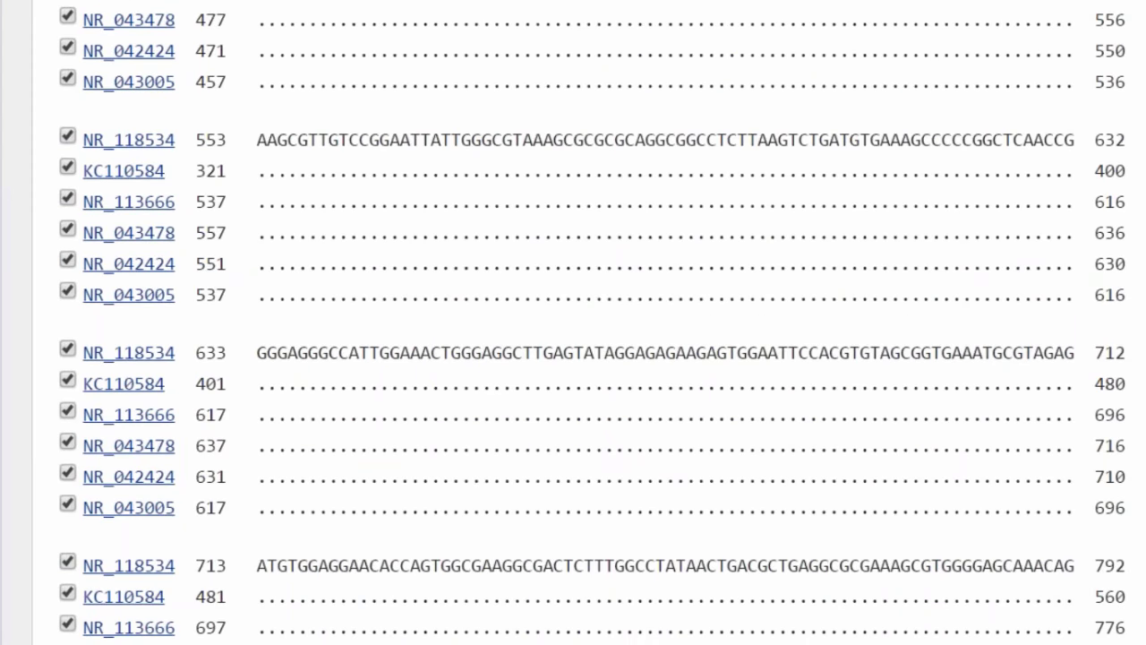
scroll(573, 322, up, 5)
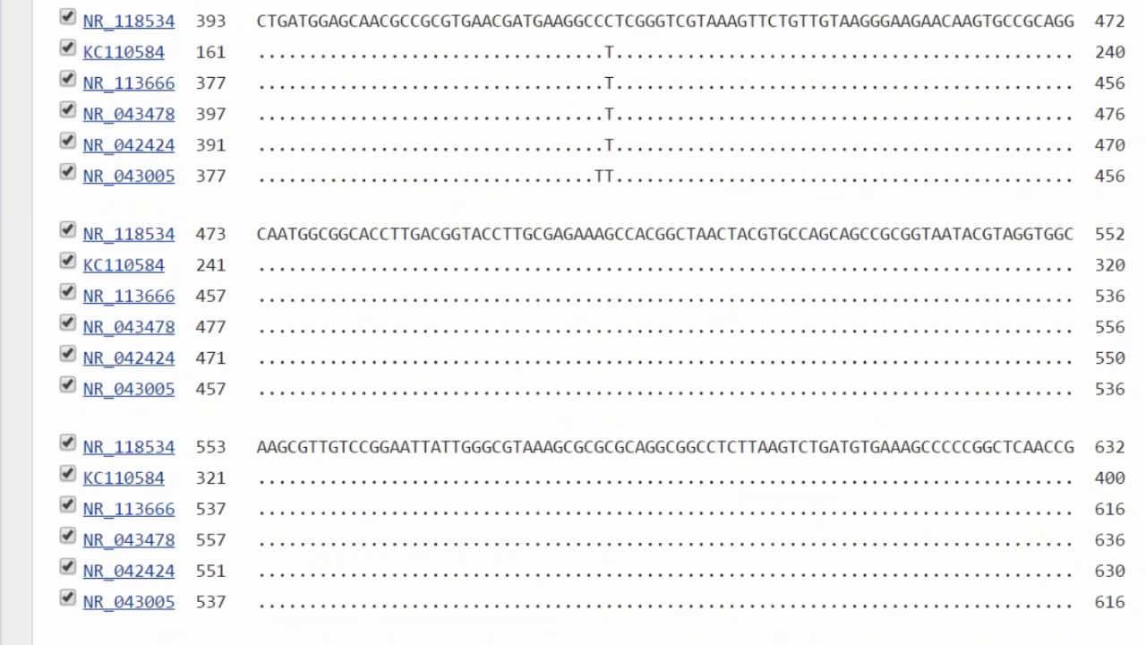
scroll(573, 323, down, 15)
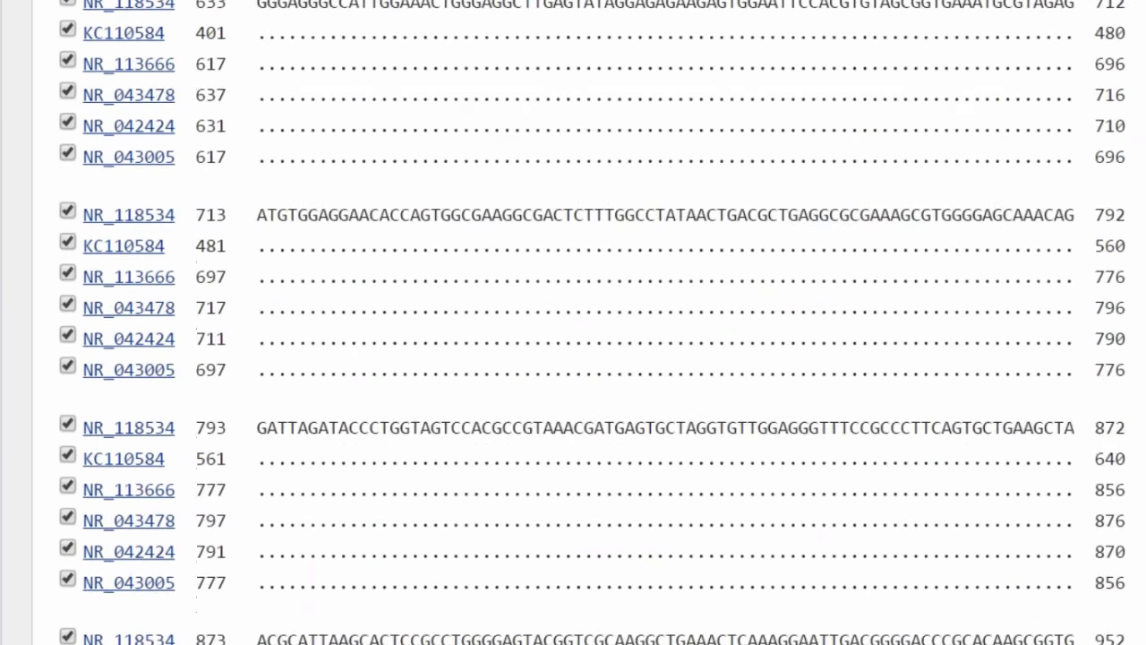
scroll(573, 323, down, 5)
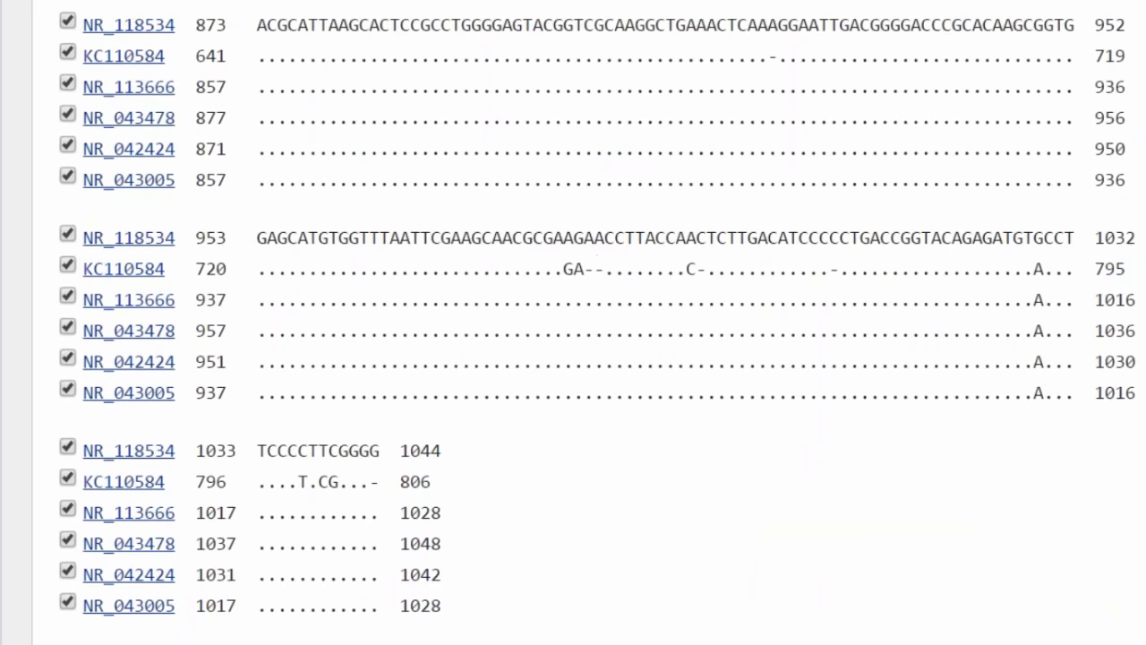
scroll(573, 322, up, 10)
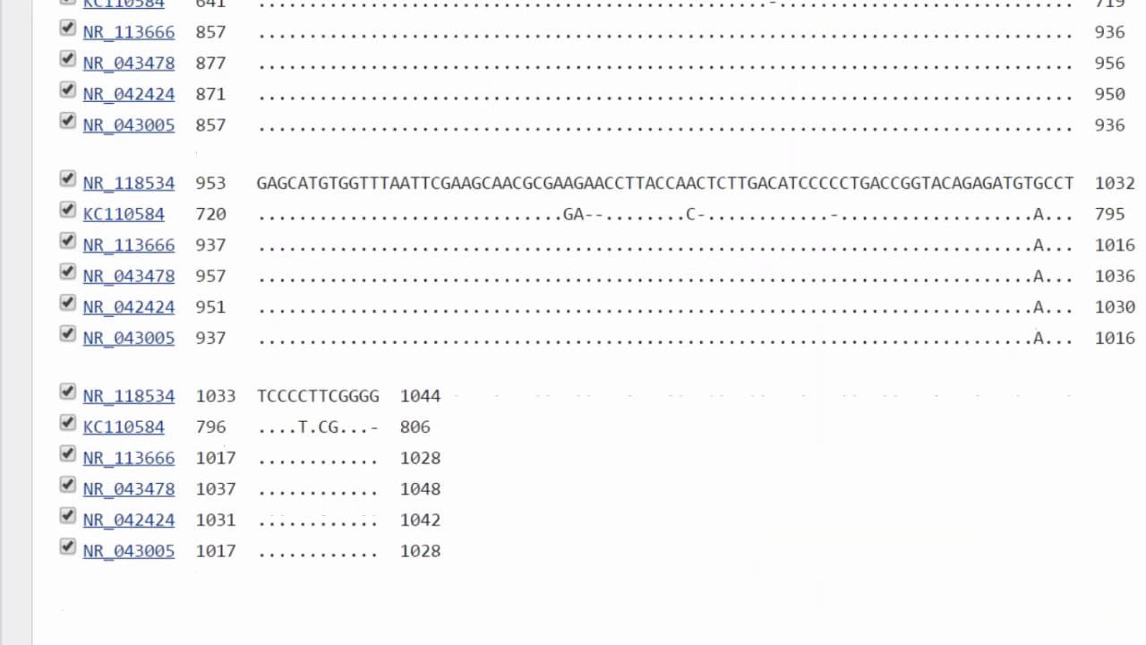
scroll(573, 323, up, 10)
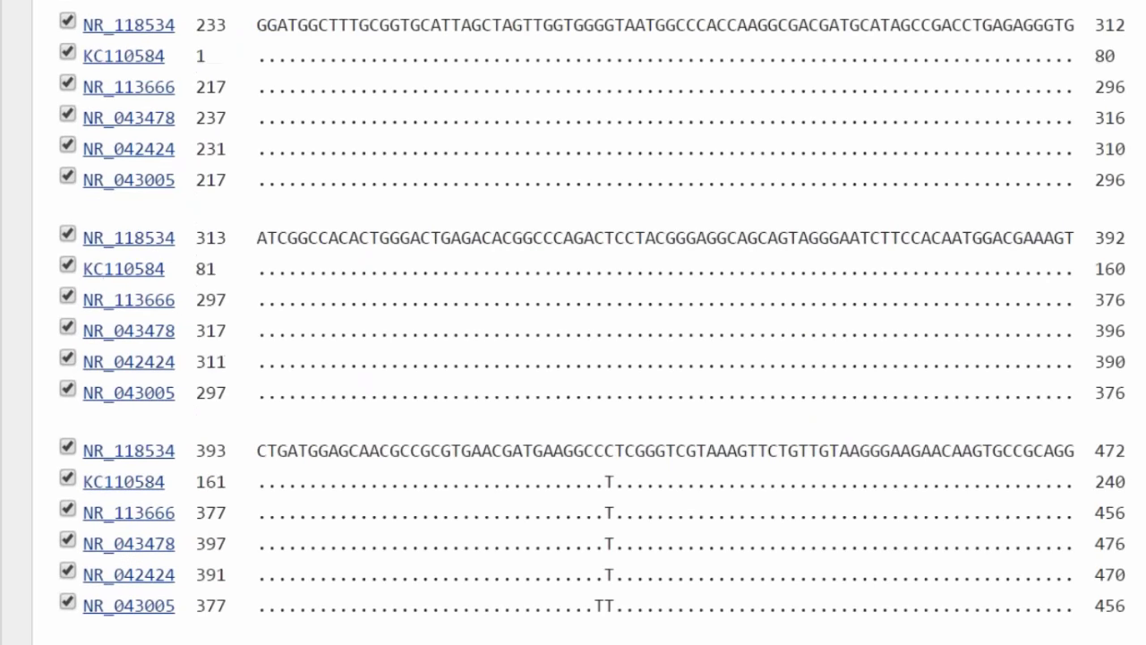
scroll(573, 323, up, 3)
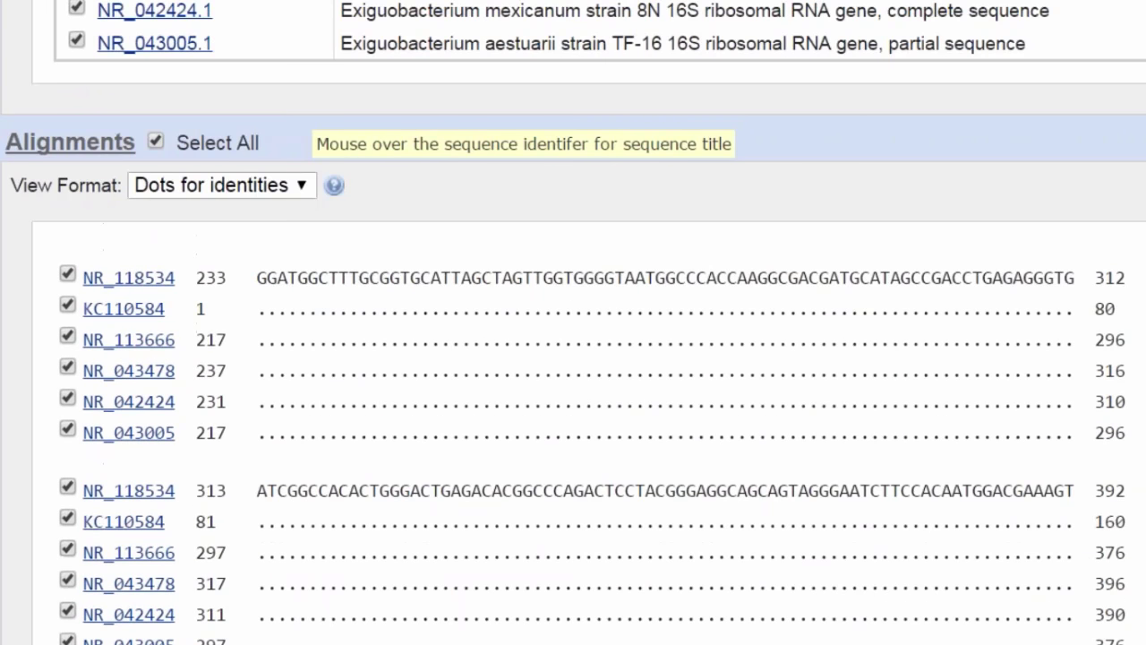